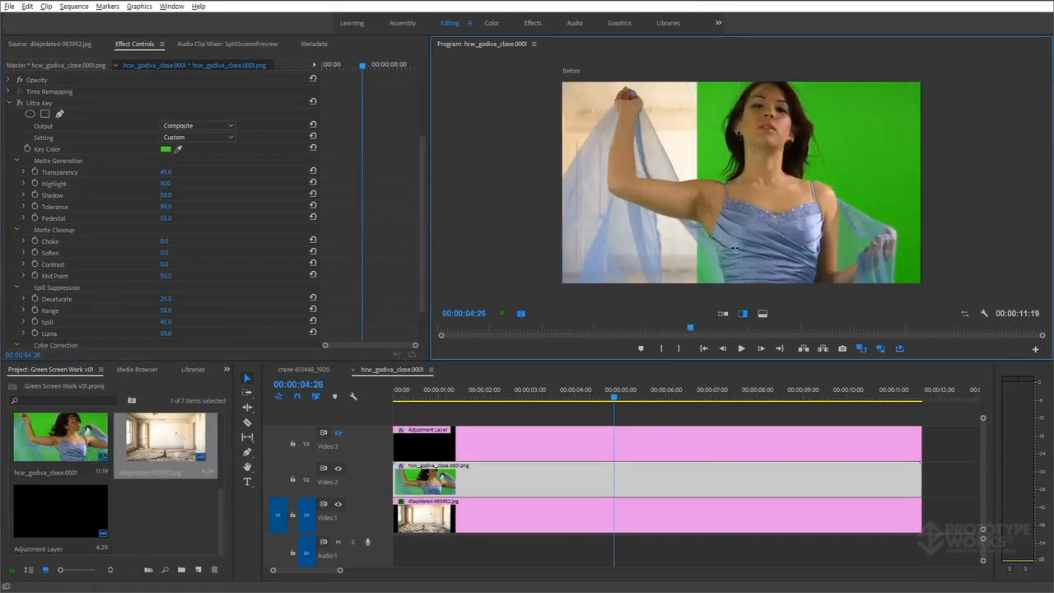
left_click_drag(735, 247, 755, 229)
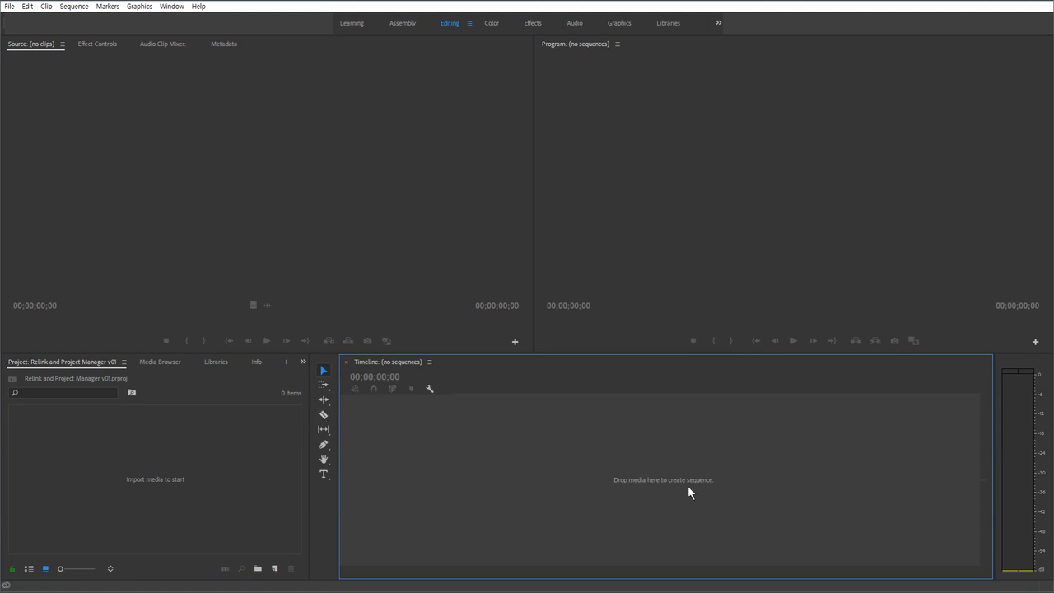
Step: Import all nine video clips from the clips folder in D:\PPRO_WORK into the project using File Explorer
left_click(947, 564)
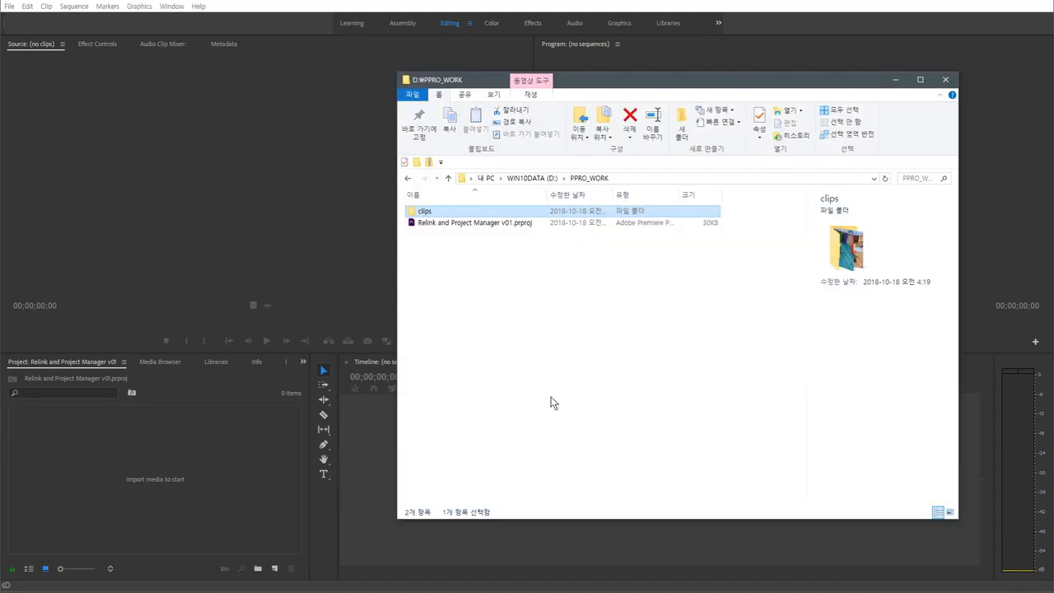
double_click(460, 213)
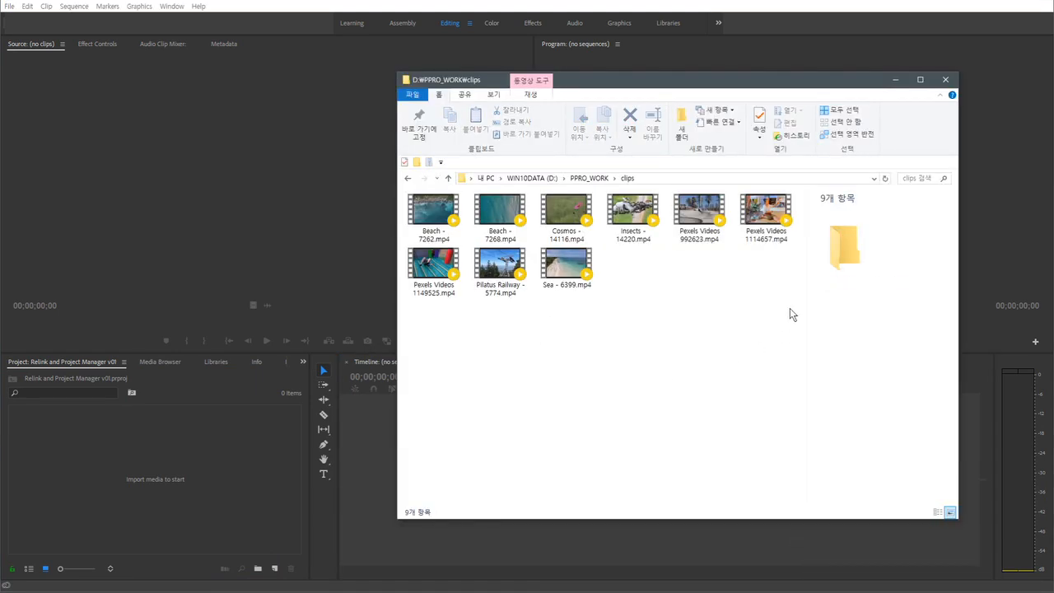
left_click_drag(790, 313, 64, 482)
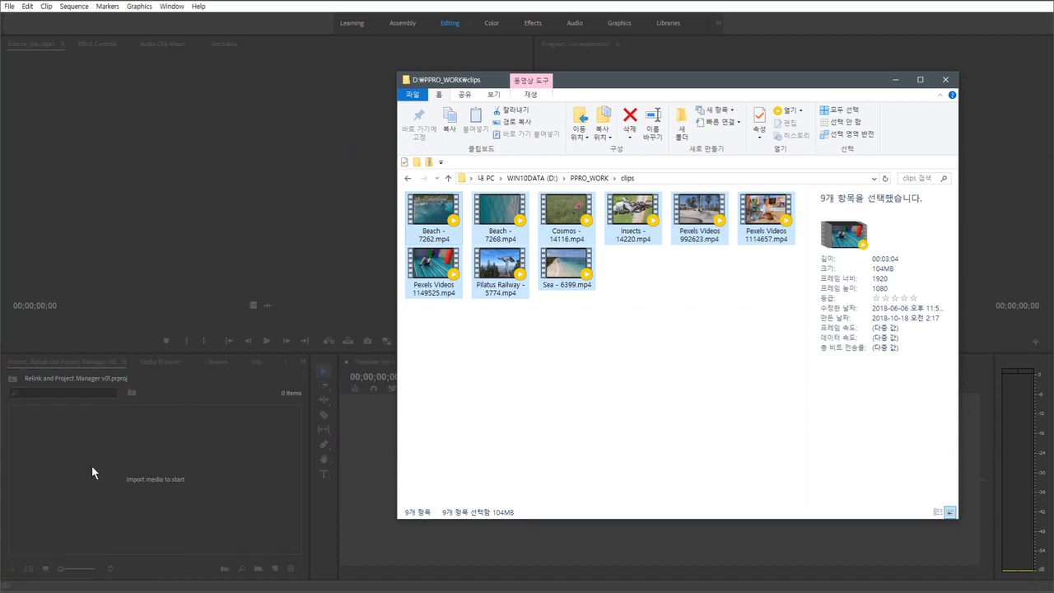
Step: Display the imported clips as a detailed list and load Sea - 6399.mp4 into the Source monitor
left_click(28, 568)
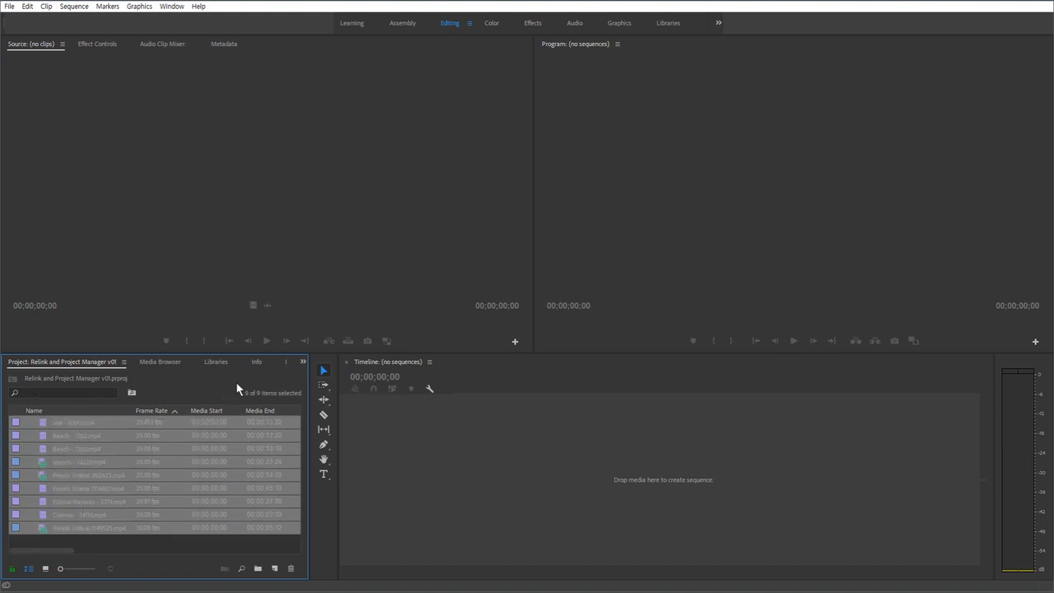
left_click(133, 542)
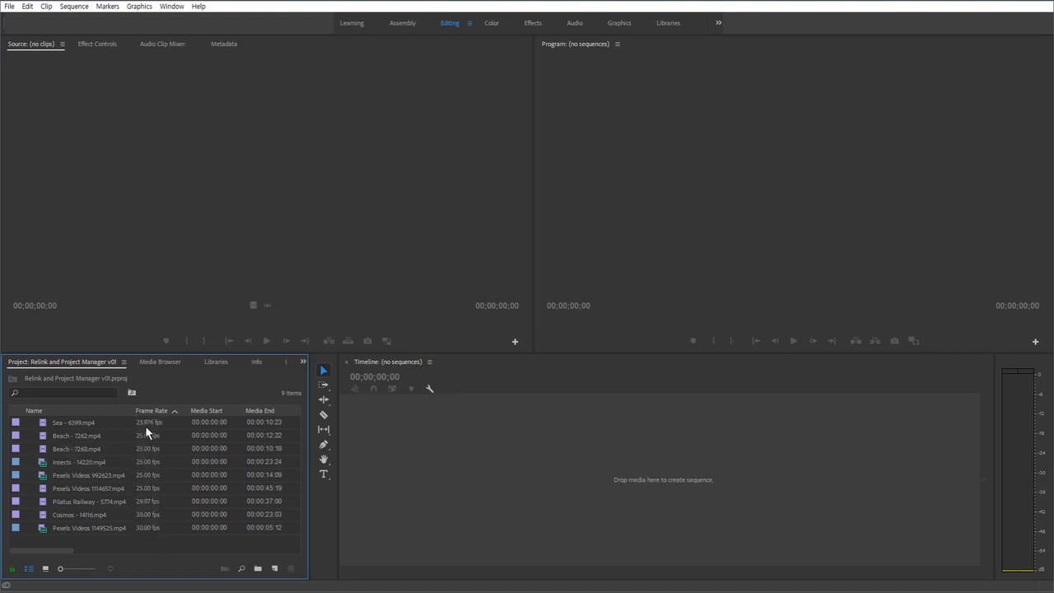
double_click(43, 423)
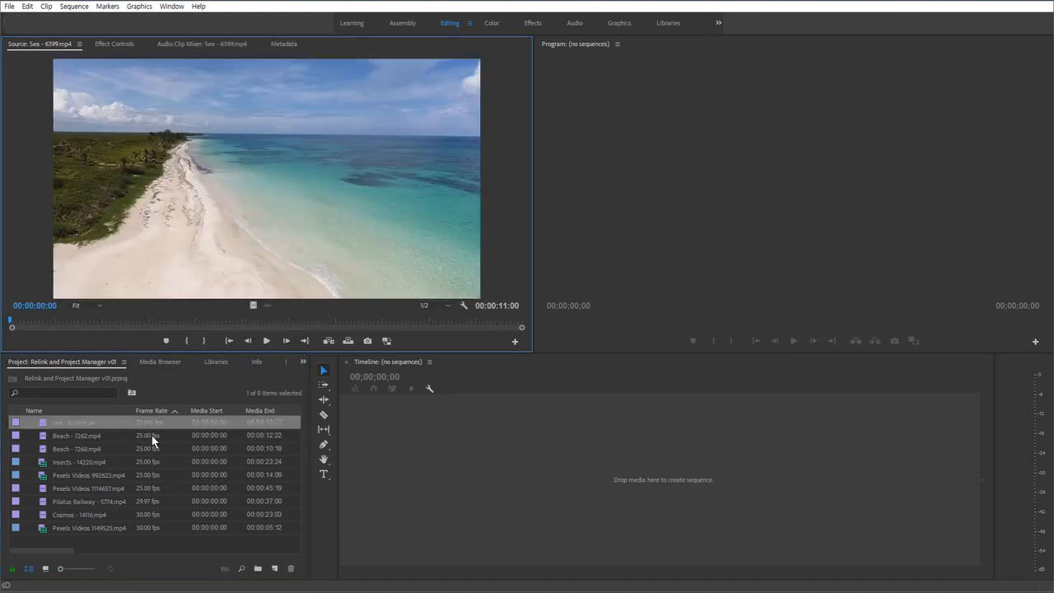
Step: Show the project clips as thumbnails and make the Project panel wider and taller
left_click(45, 568)
key("ctrl+a")
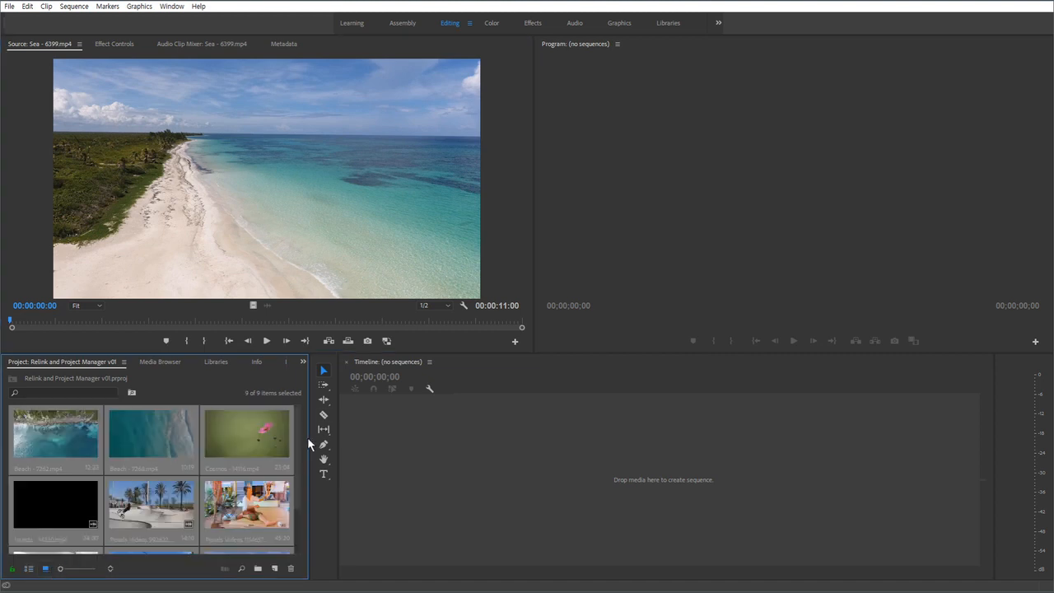
left_click_drag(309, 437, 339, 433)
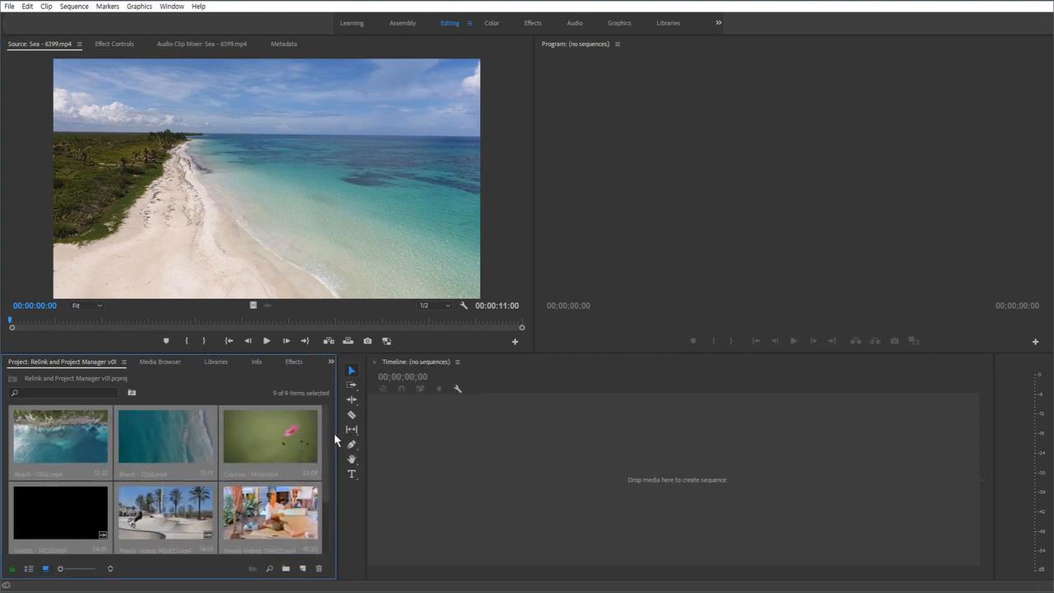
left_click_drag(326, 354, 326, 327)
left_click(271, 408)
scroll(272, 461, "down", 1)
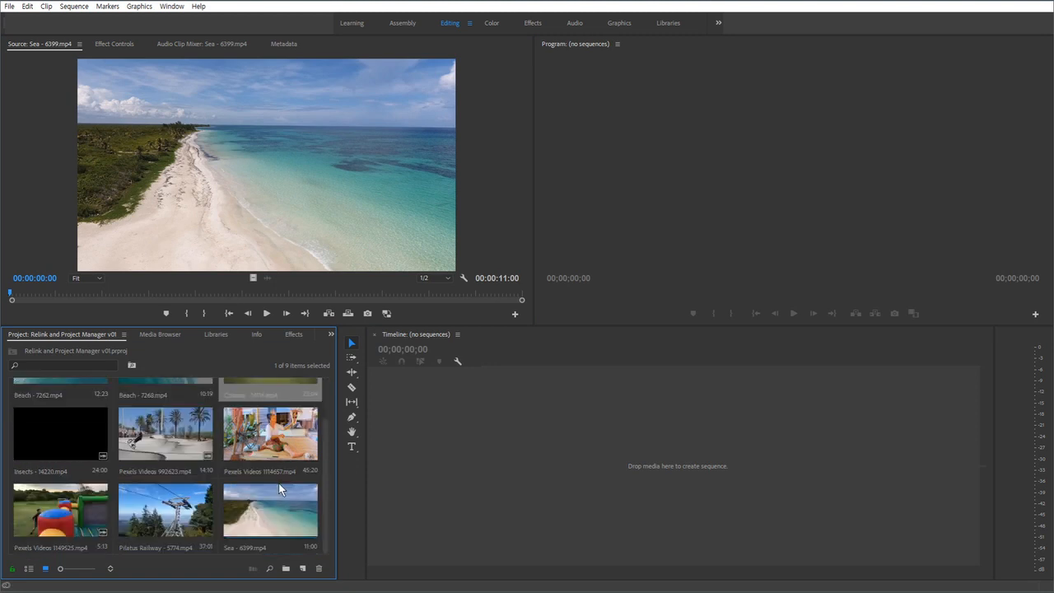
scroll(280, 477, "up", 1)
scroll(283, 482, "down", 1)
Step: Create a sequence from the Sea - 6399, Pilatus Railway - 5774, Cosmos - 14116 and Insects - 14220 clips, in that order
left_click(274, 500)
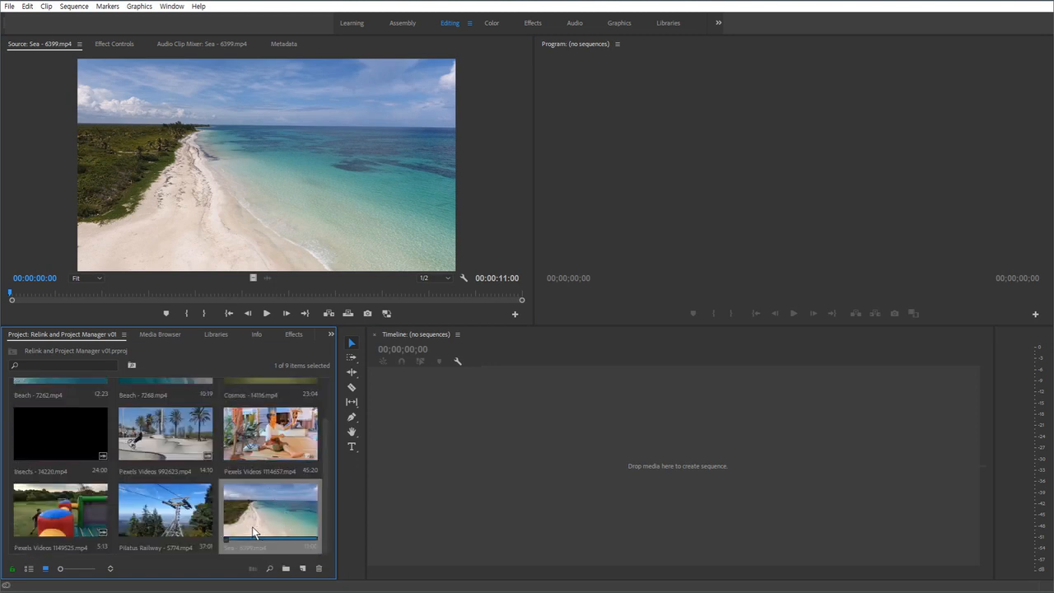
left_click(202, 521, "ctrl")
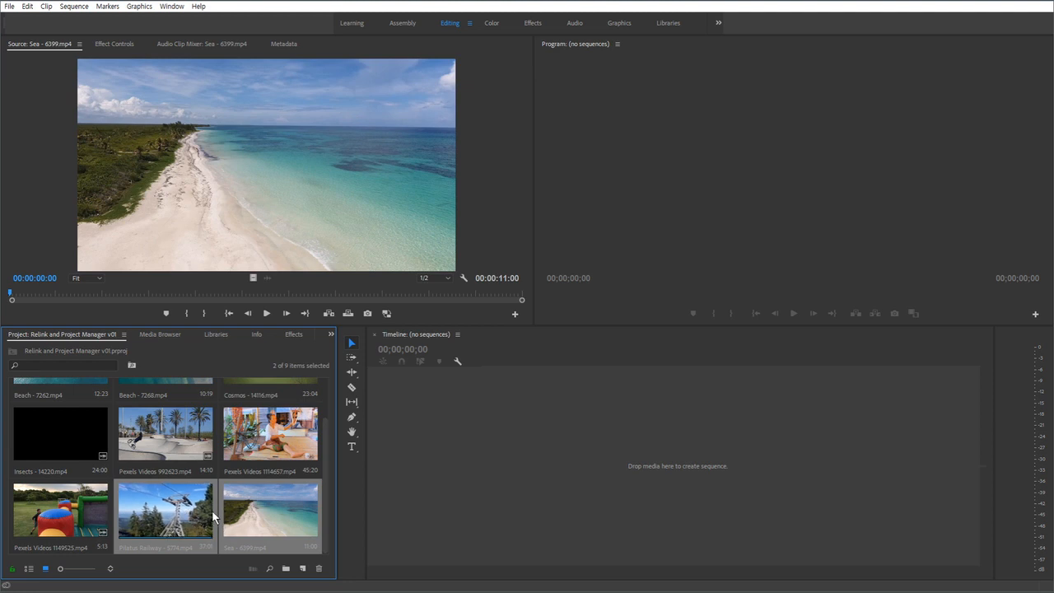
scroll(218, 503, "up", 1)
left_click(253, 429, "ctrl")
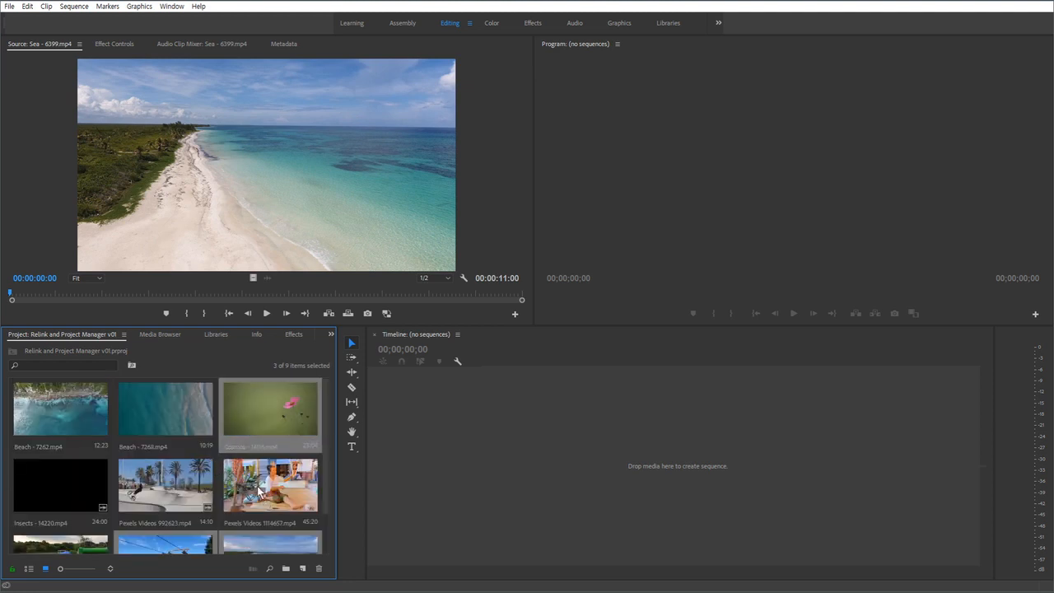
scroll(262, 490, "down", 1)
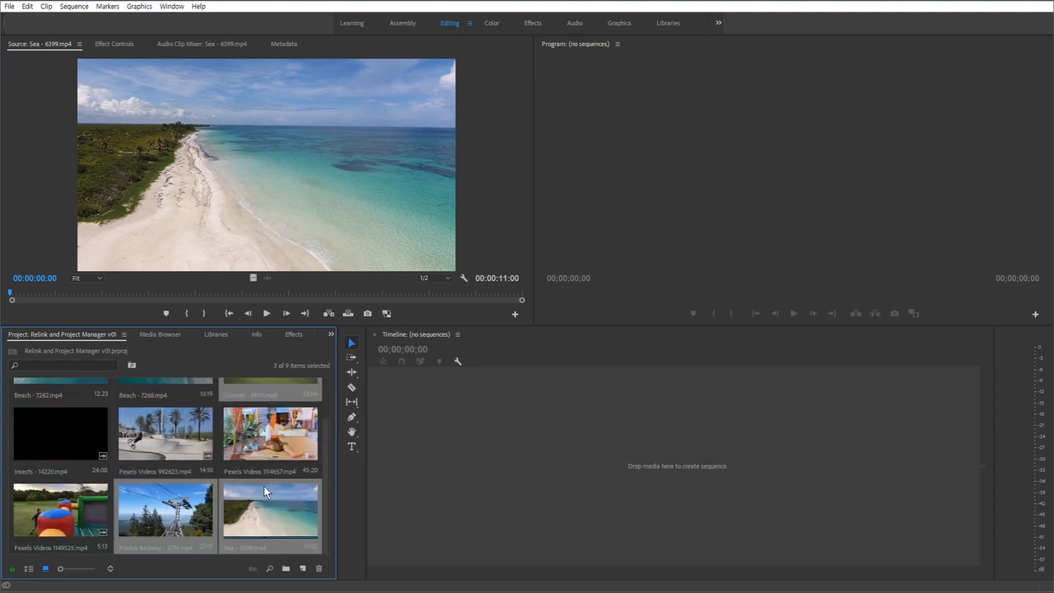
left_click(43, 449, "ctrl")
left_click_drag(81, 433, 554, 458)
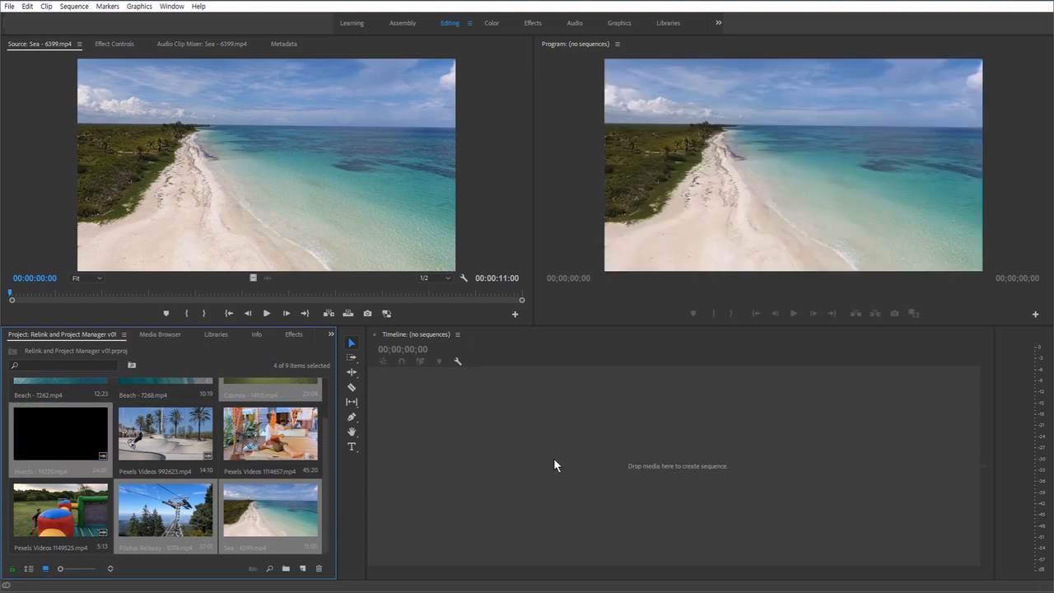
key("equal")
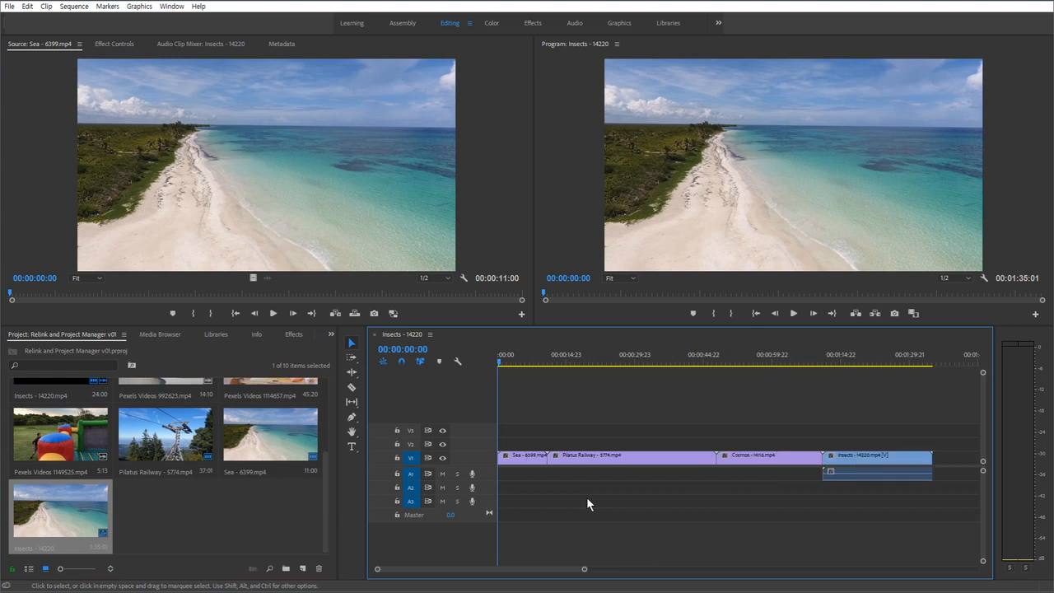
Step: Ripple-trim both ends of the Sea clip to about 4.5 seconds and of the Pilatus Railway clip to about 6.5 seconds
left_click(509, 360)
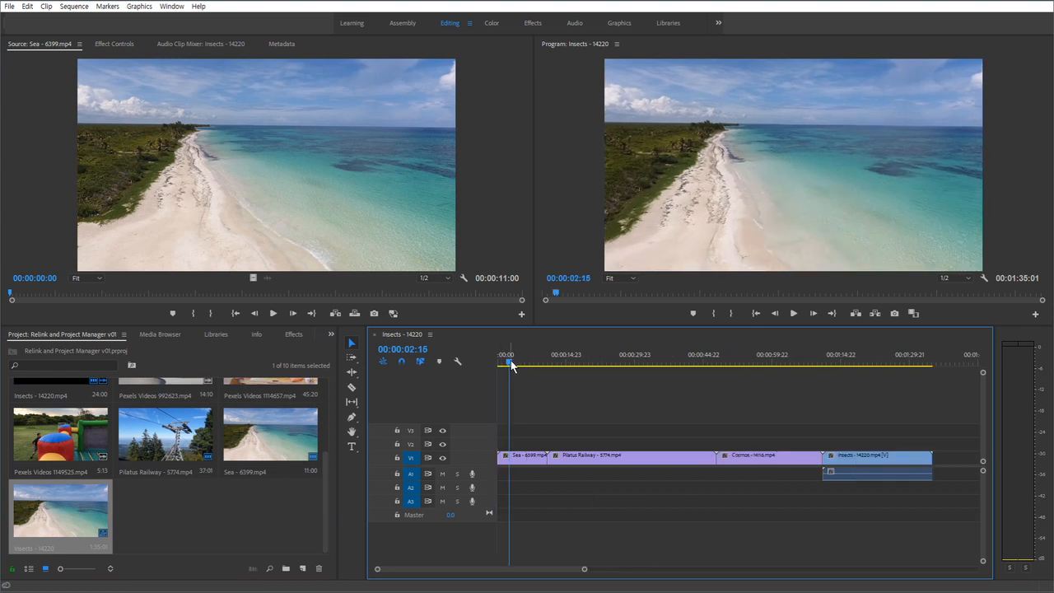
key("q")
left_click(518, 363)
key("w")
left_click(532, 362)
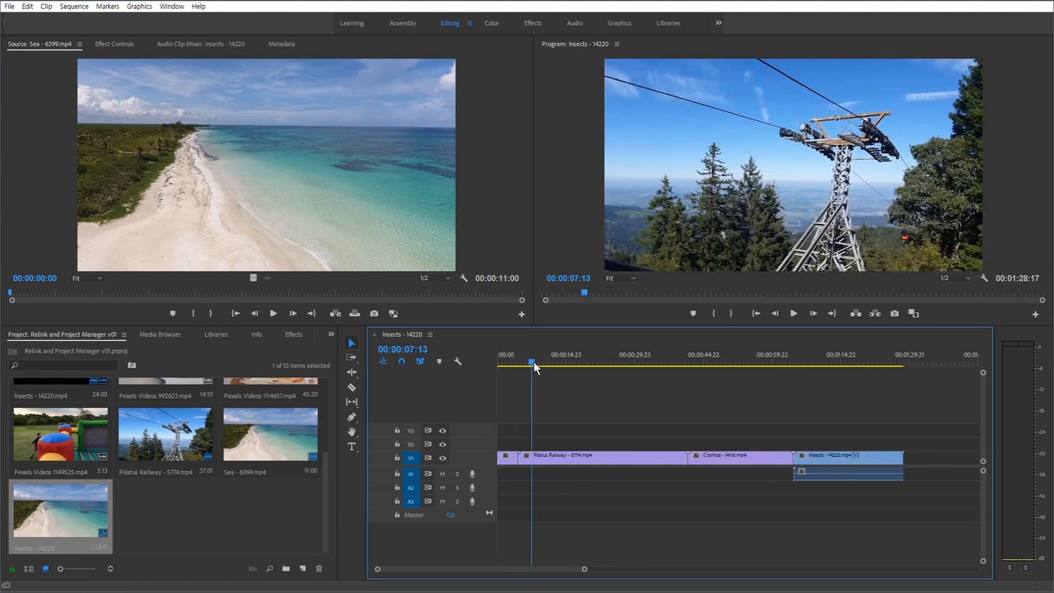
key("q")
left_click_drag(535, 363, 577, 362)
key("w")
Step: Ripple-trim both ends of the Cosmos and Insects clips so the whole sequence lasts 24 seconds
left_click(570, 362)
key("q")
key("w")
left_click(593, 363)
key("q")
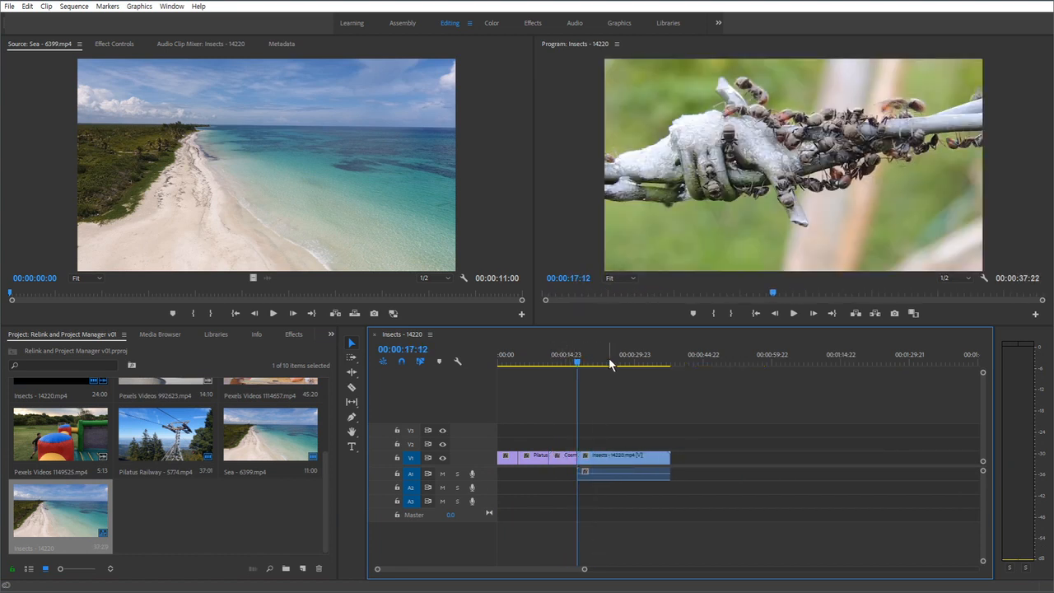
left_click(610, 364)
key("w")
key("backslash")
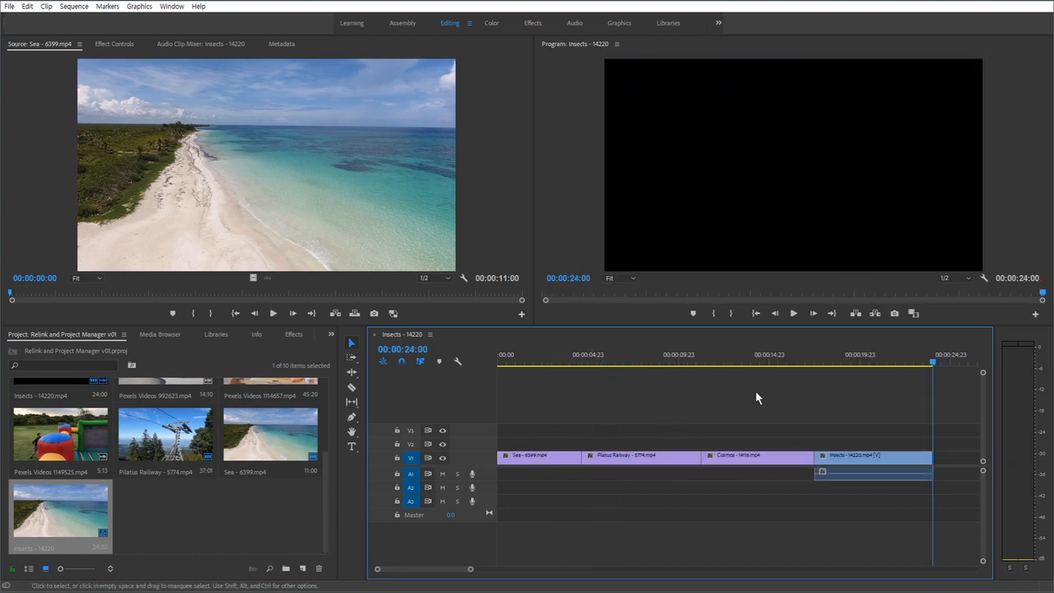
Step: Move the playhead to 00:00:06:16 within the Pilatus Railway clip, leaving no timeline clip selected
left_click_drag(832, 362, 617, 385)
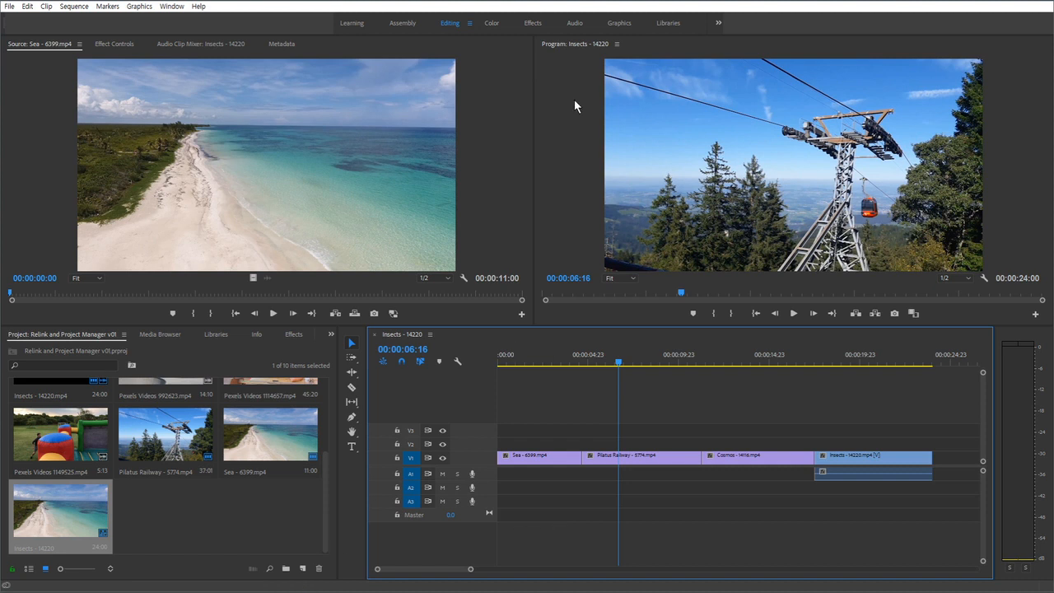
left_click(647, 460)
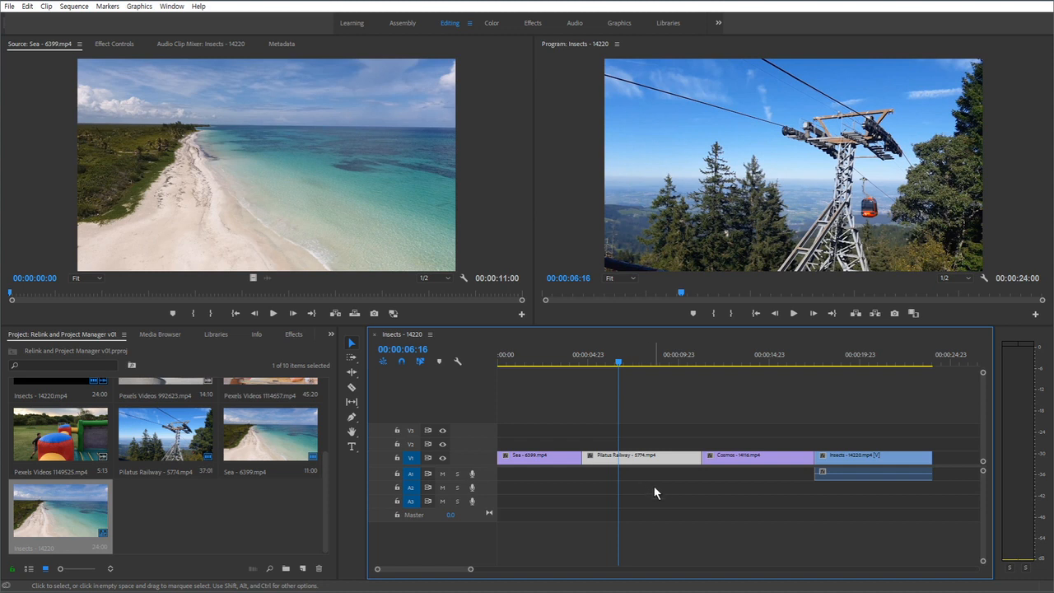
left_click(653, 505)
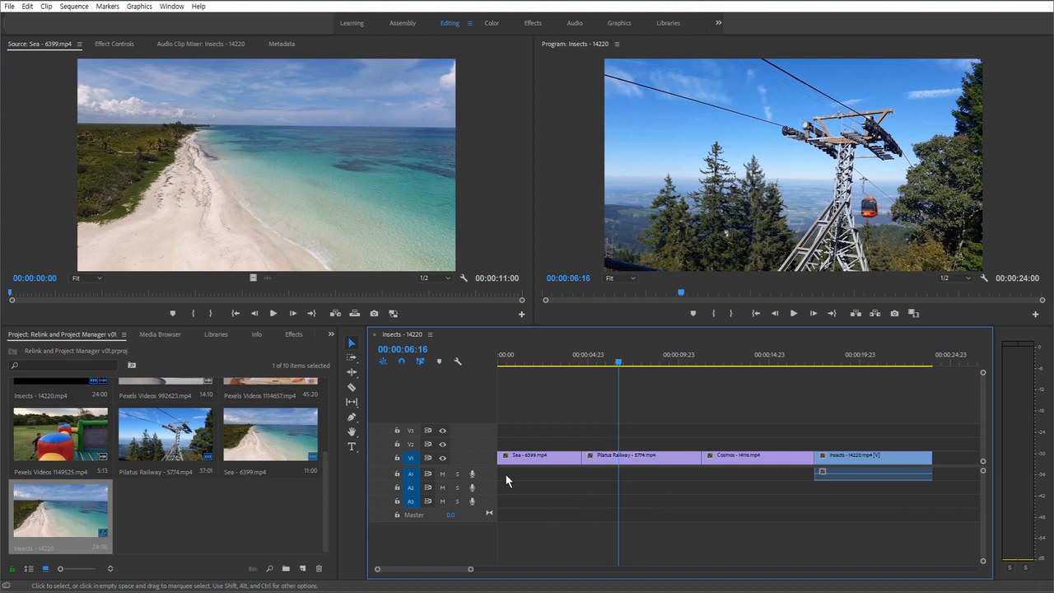
Step: Rename the Sea - 6399.mp4 project item to Sea
left_click(240, 520)
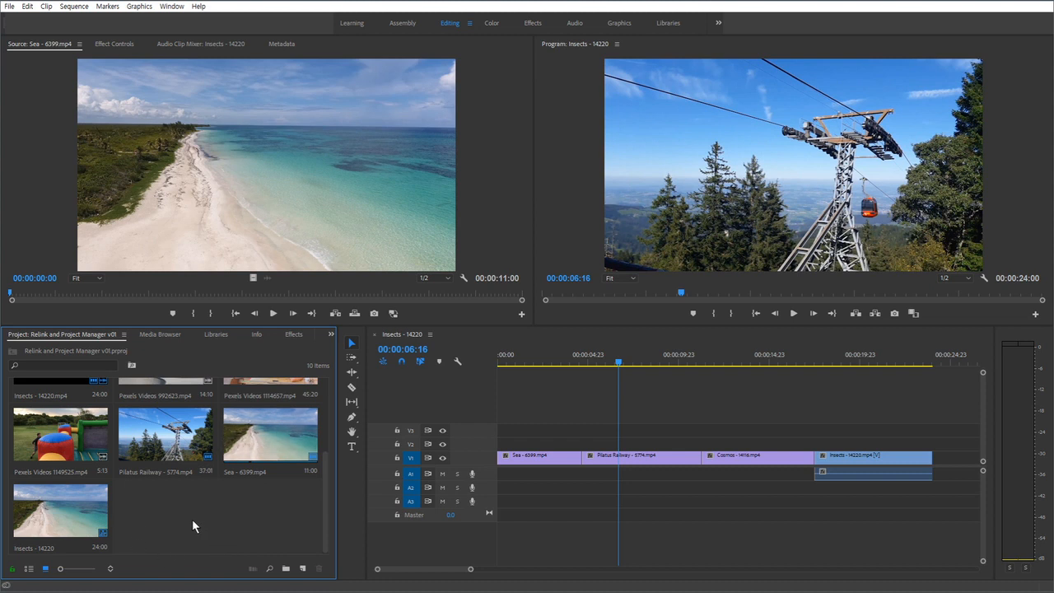
scroll(184, 540, "up", 2)
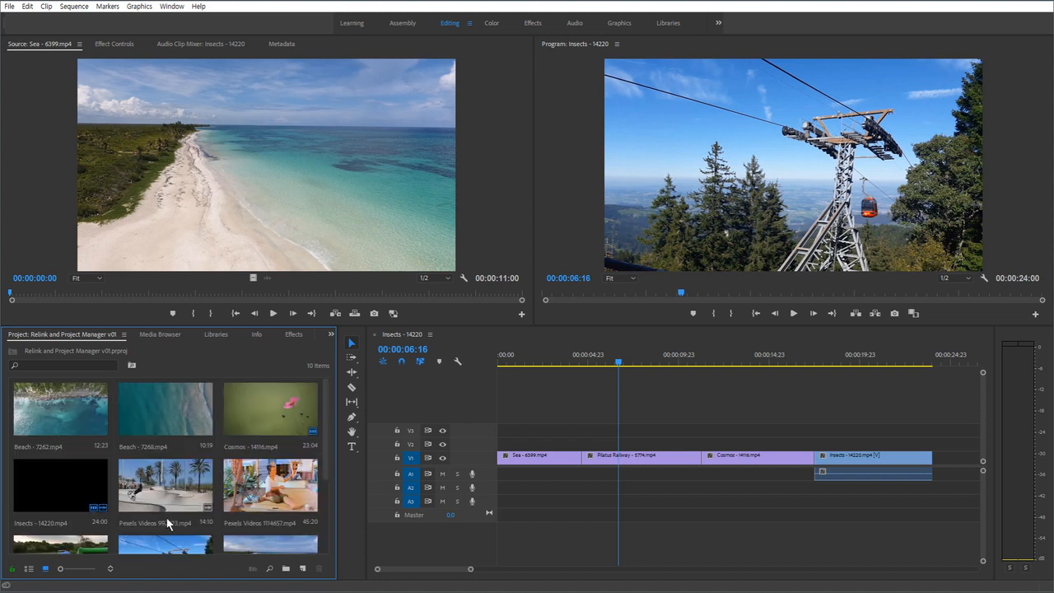
left_click(145, 413)
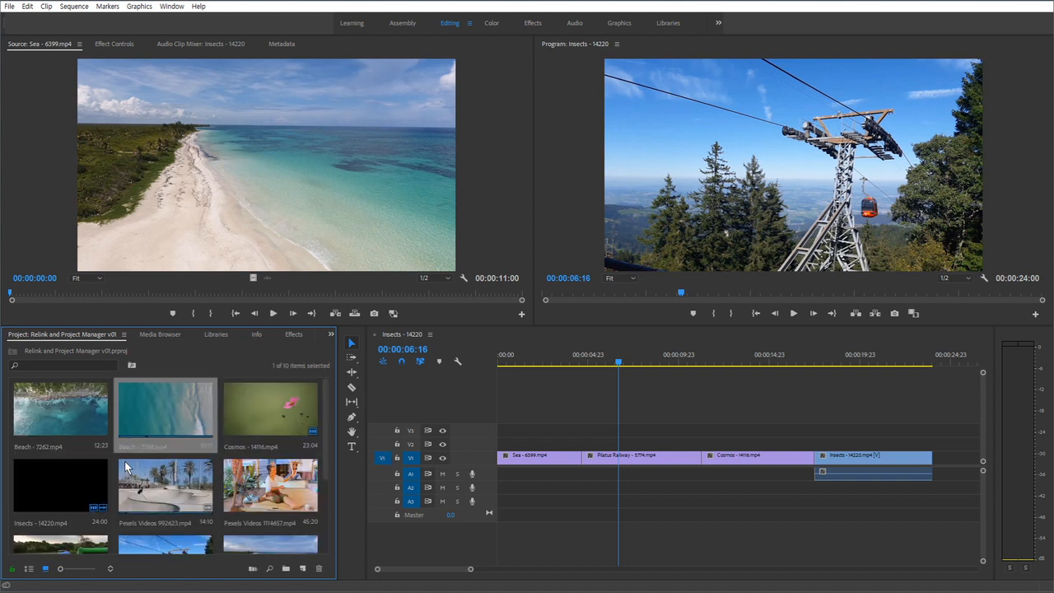
scroll(190, 469, "down", 3)
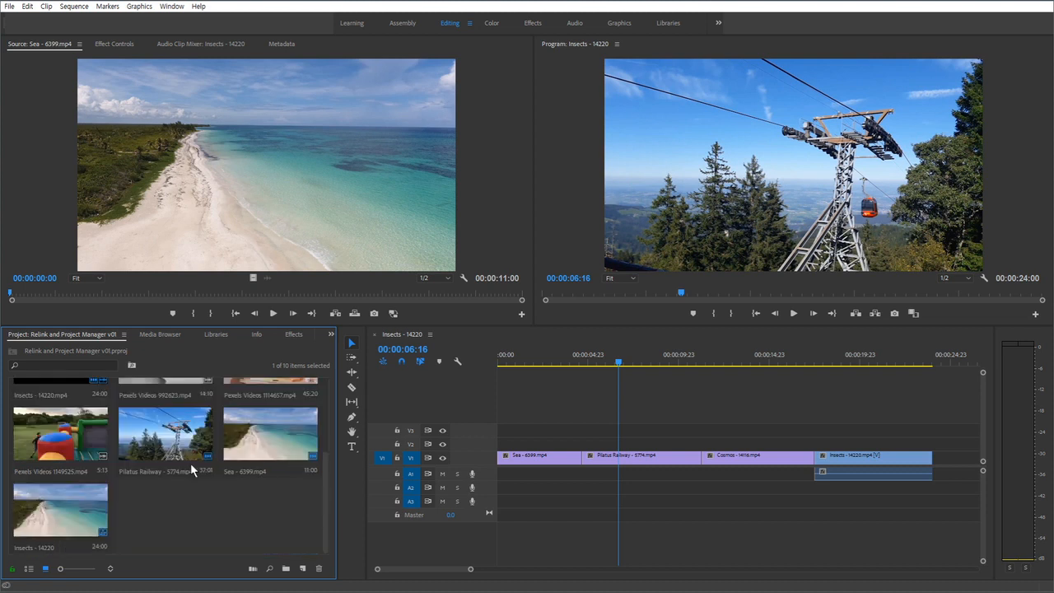
left_click(251, 471)
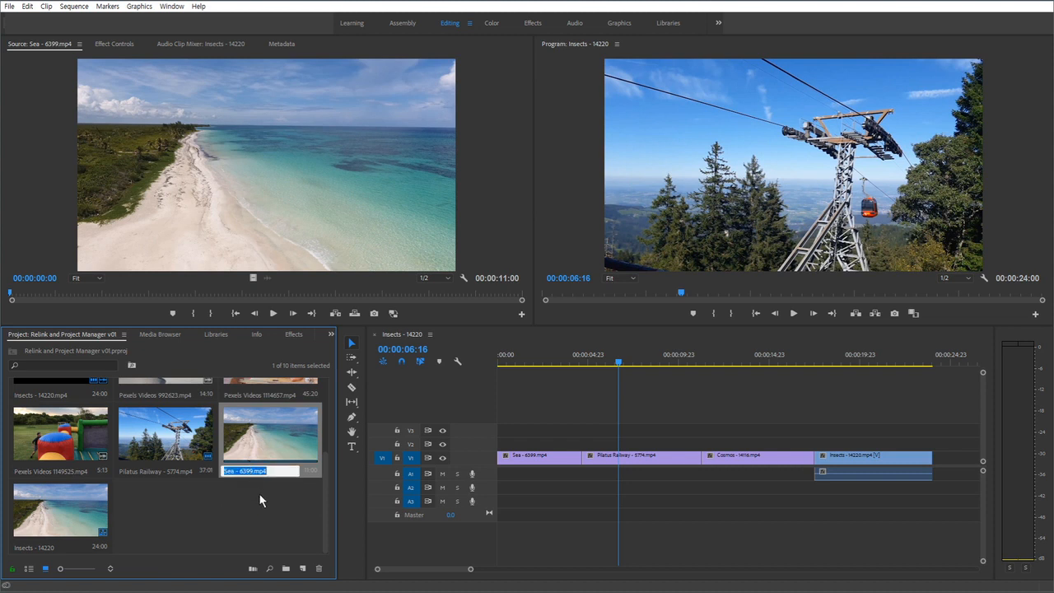
type("Sea")
left_click(257, 524)
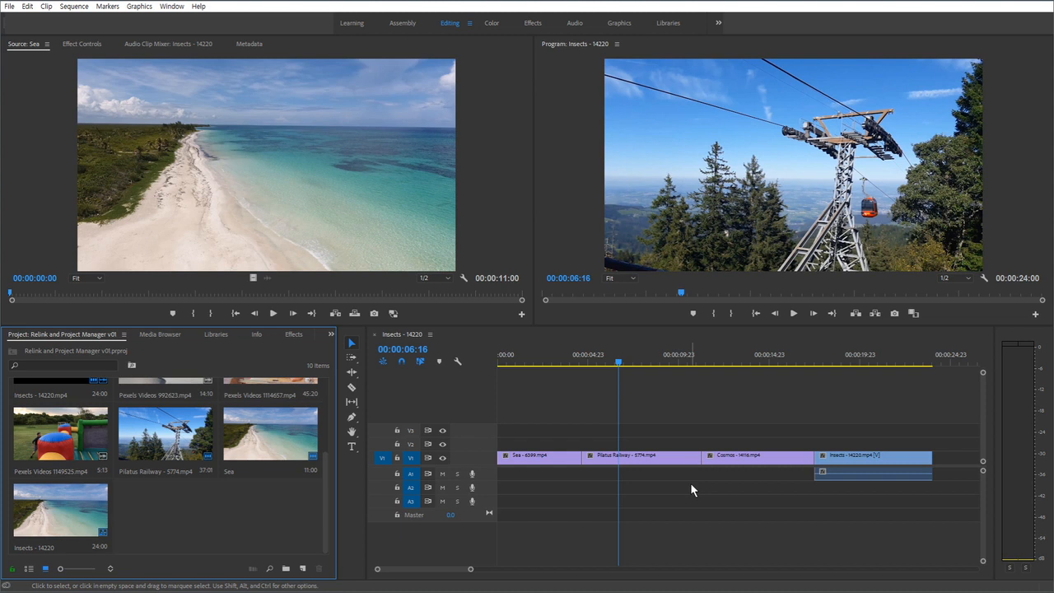
Step: Reveal the Sea clip's source file in File Explorer and check its file name in the clips folder
left_click(271, 434)
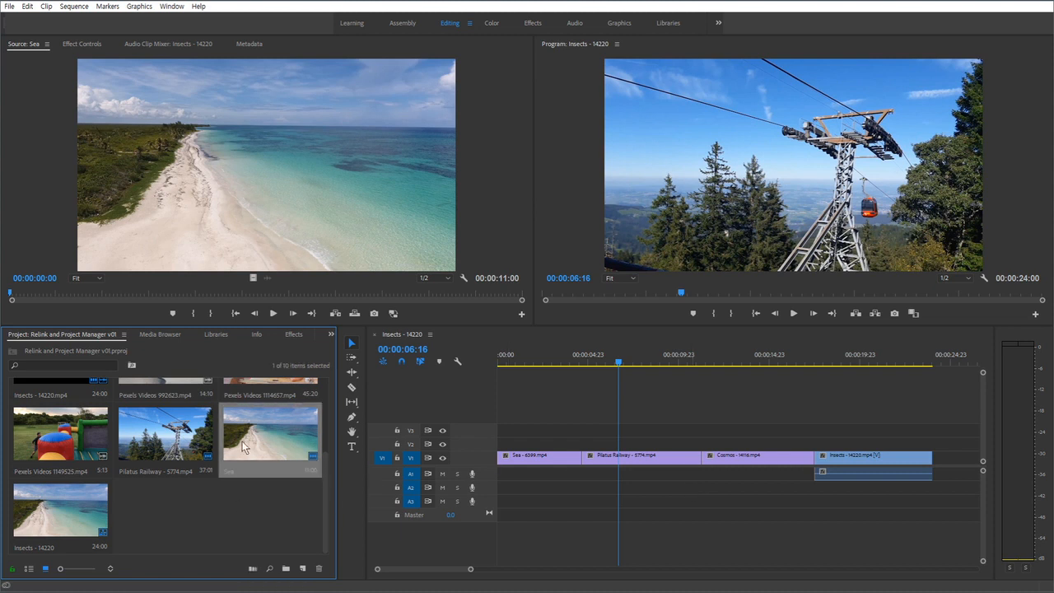
right_click(277, 426)
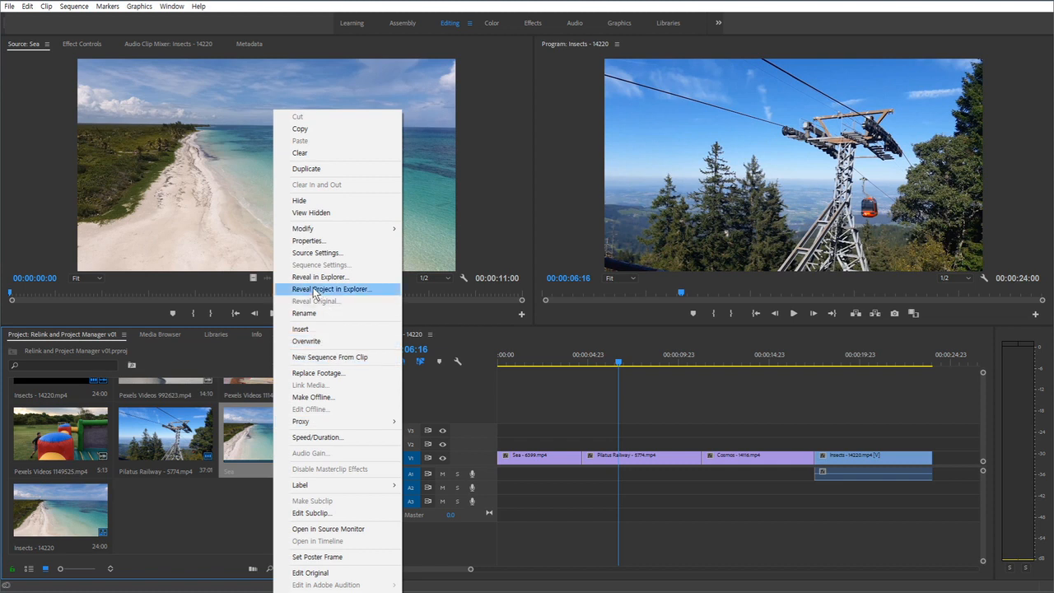
left_click(334, 277)
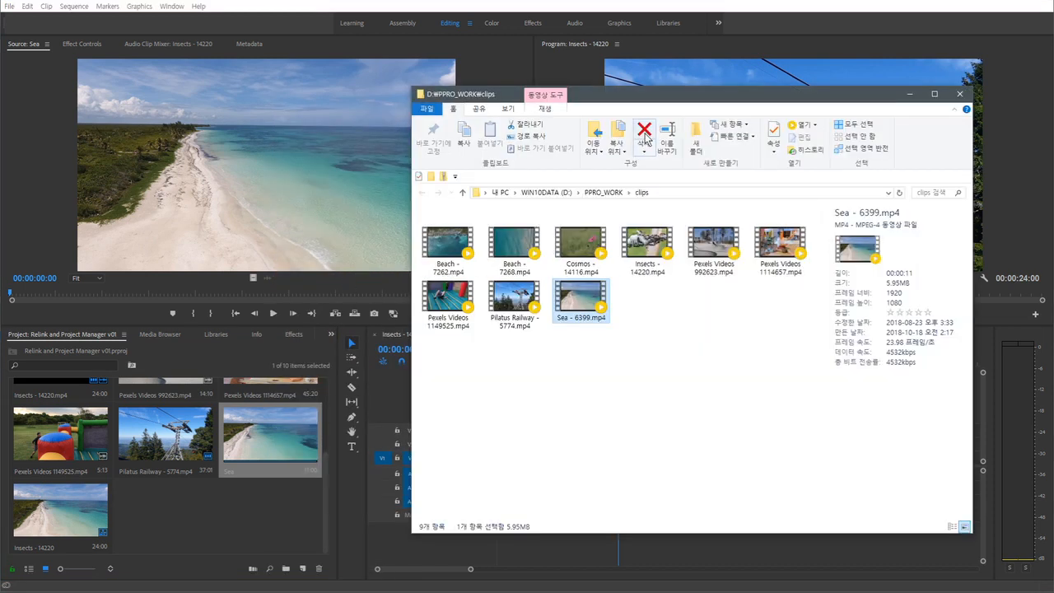
left_click_drag(667, 100, 682, 101)
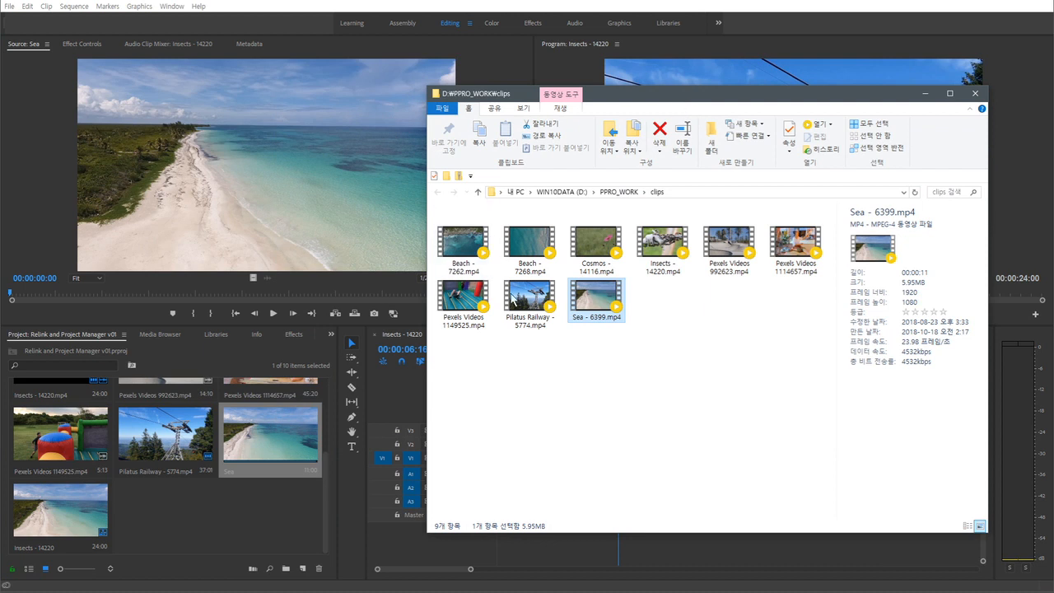
left_click(612, 360)
left_click(603, 305)
Step: Return to Premiere Pro and restore the Sea clip's original name, Sea - 6399.mp4
left_click(245, 513)
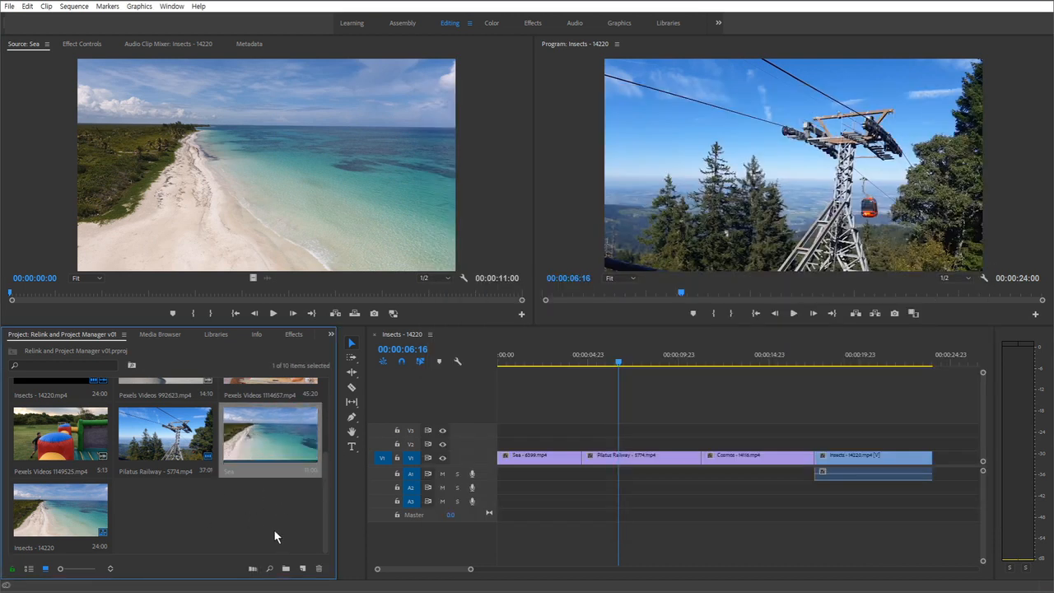
left_click(257, 440)
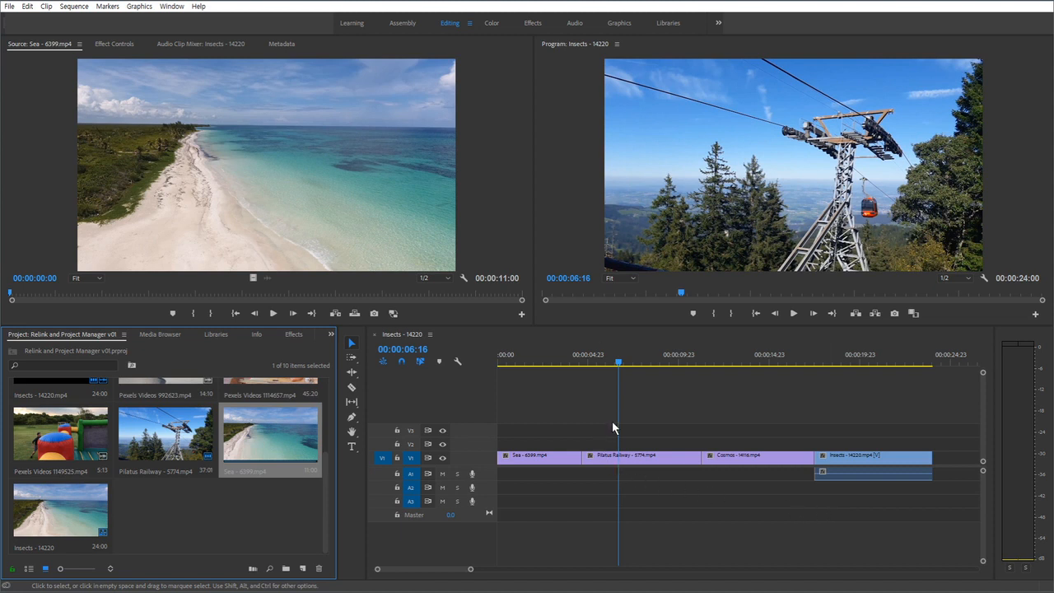
Step: Move the playhead to 00:00:02:07 and reveal the timeline Sea clip's source file in File Explorer
left_click(539, 357)
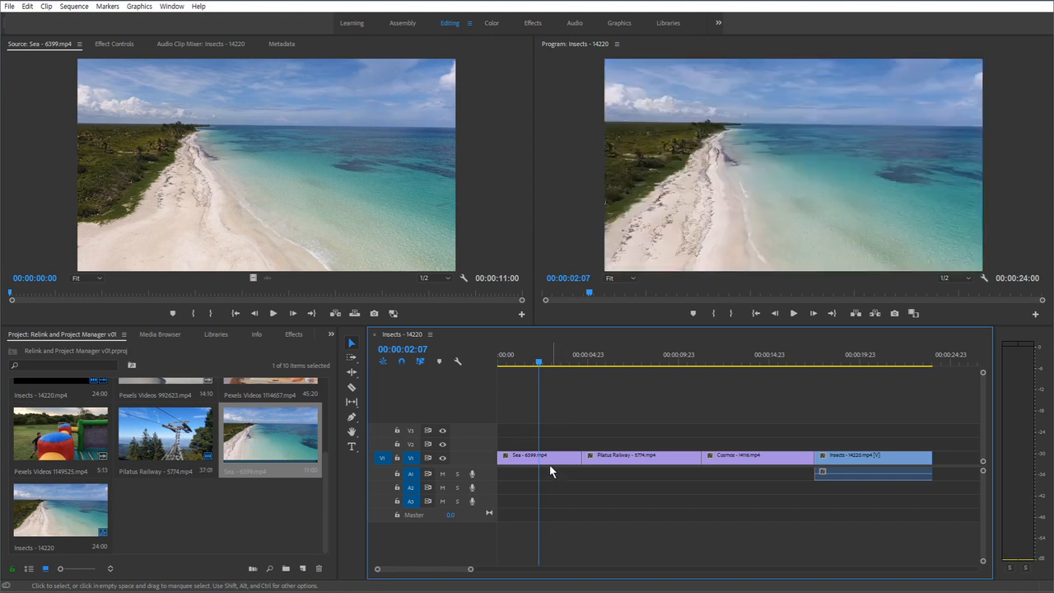
left_click(551, 463)
right_click(550, 464)
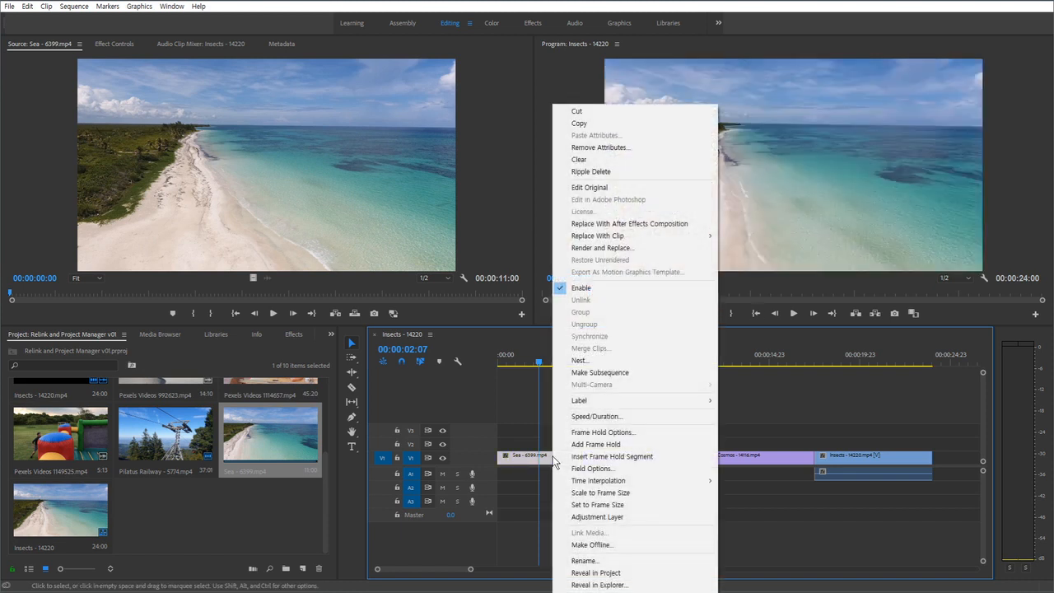
left_click(607, 585)
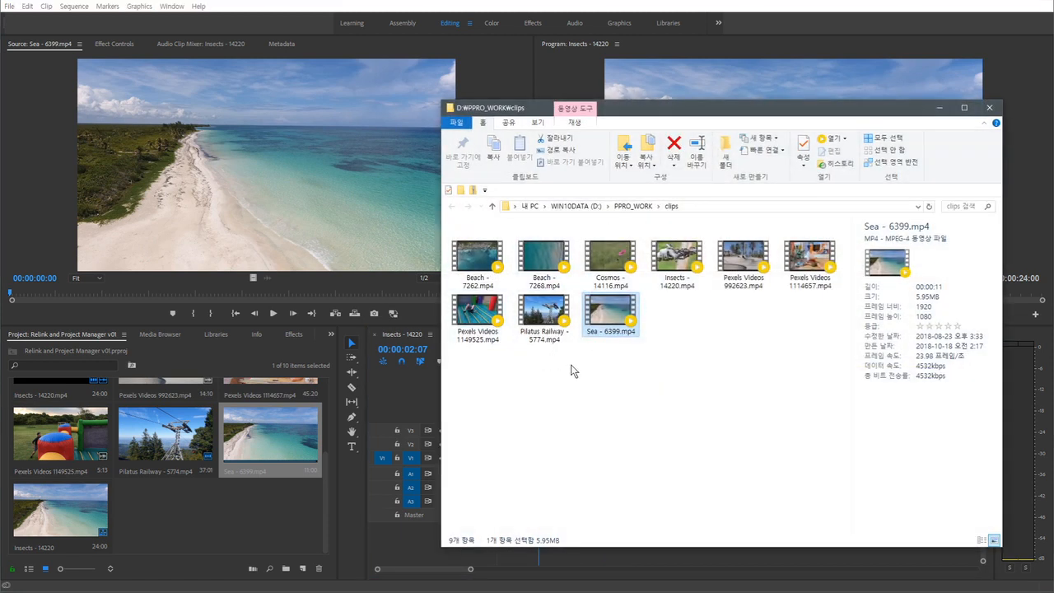
Step: Rename the source file Sea - 6399.mp4 in the clips folder to Sea.mp4
left_click_drag(637, 360, 591, 317)
left_click_drag(650, 360, 630, 328)
key("F2")
key("Right")
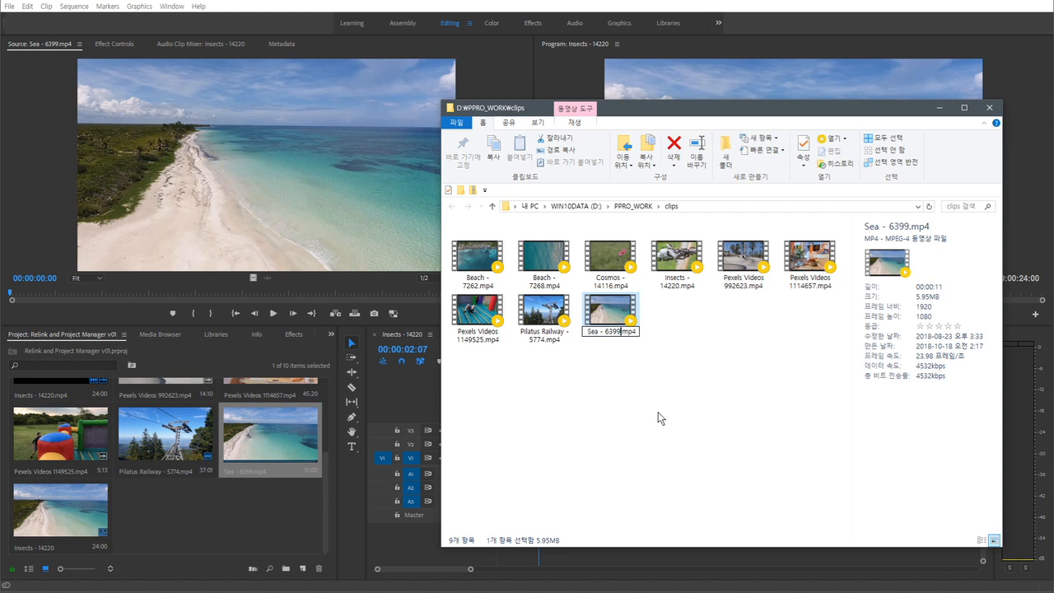
key("BackSpace")
key("BackSpace")
key("BackSpace")
key("BackSpace")
key("BackSpace")
key("BackSpace")
key("BackSpace")
key("Return")
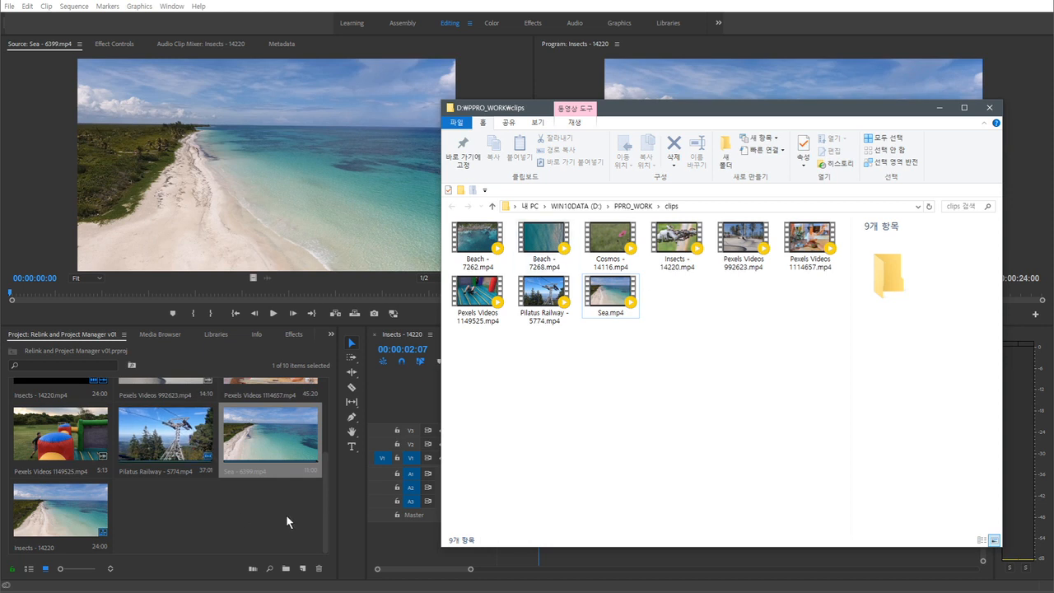
Step: Return to Premiere Pro, review the missing Sea clip in the Link Media dialog, and cancel without relinking
left_click(428, 396)
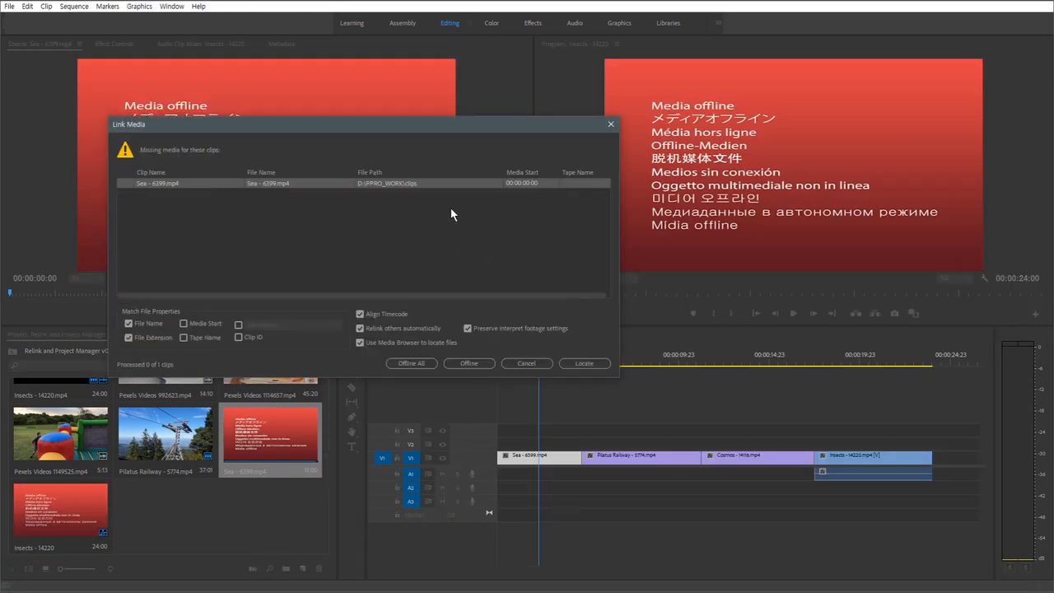
left_click_drag(508, 125, 393, 248)
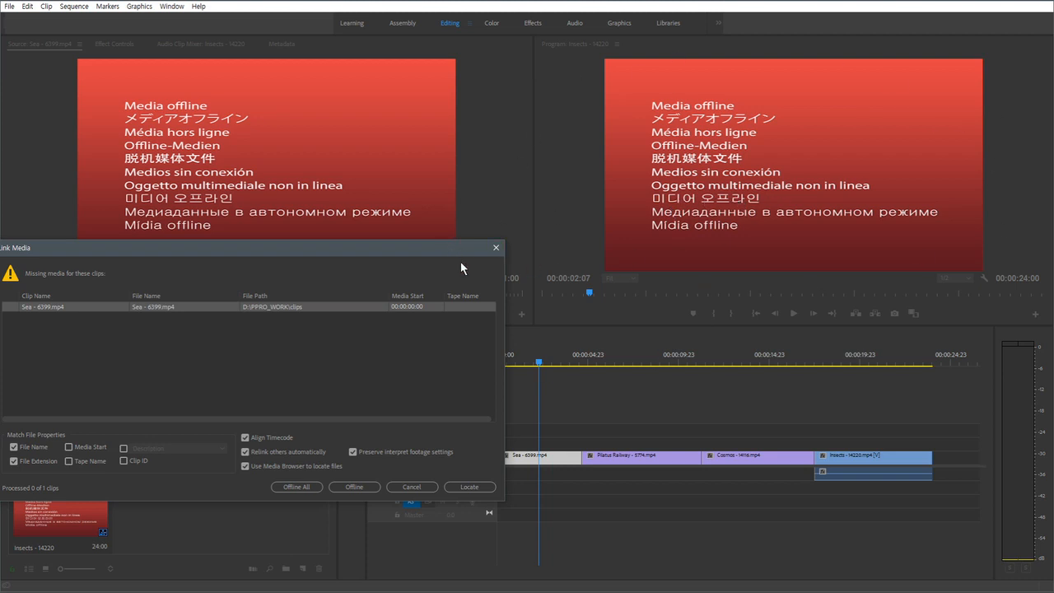
left_click_drag(360, 259, 617, 126)
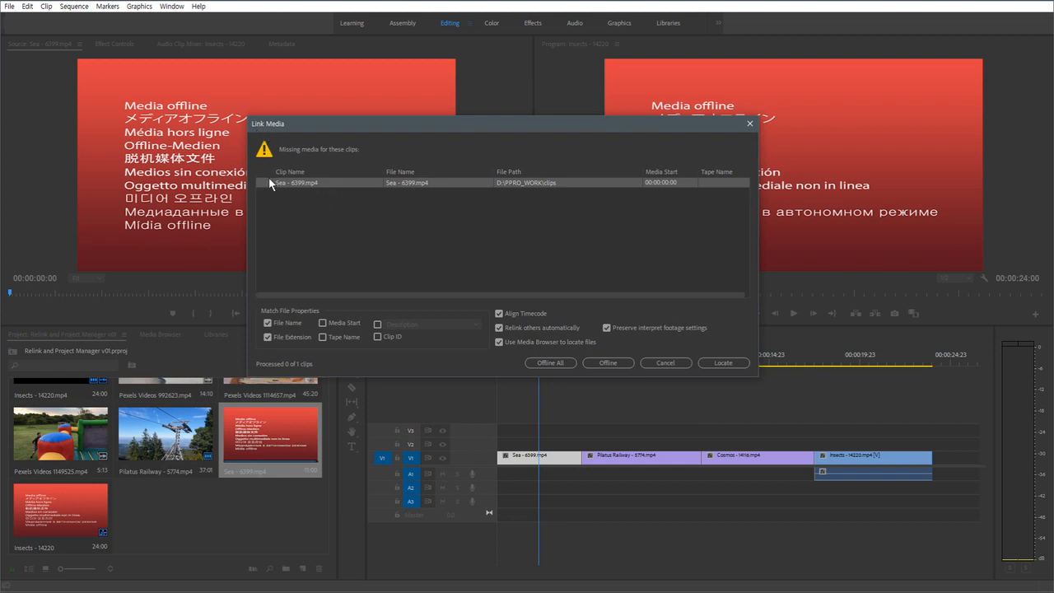
left_click_drag(406, 131, 381, 139)
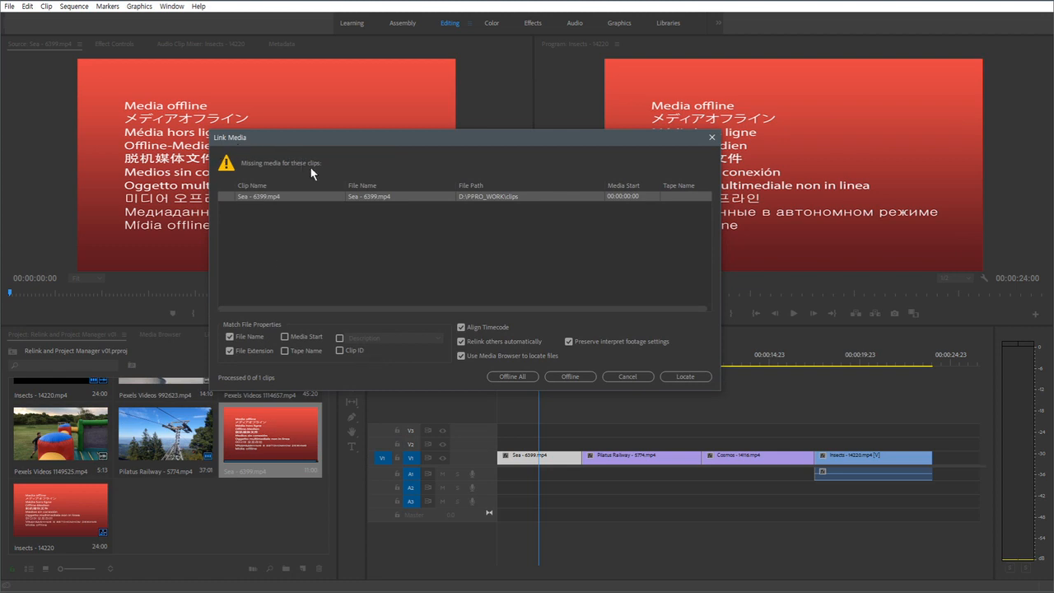
left_click(611, 377)
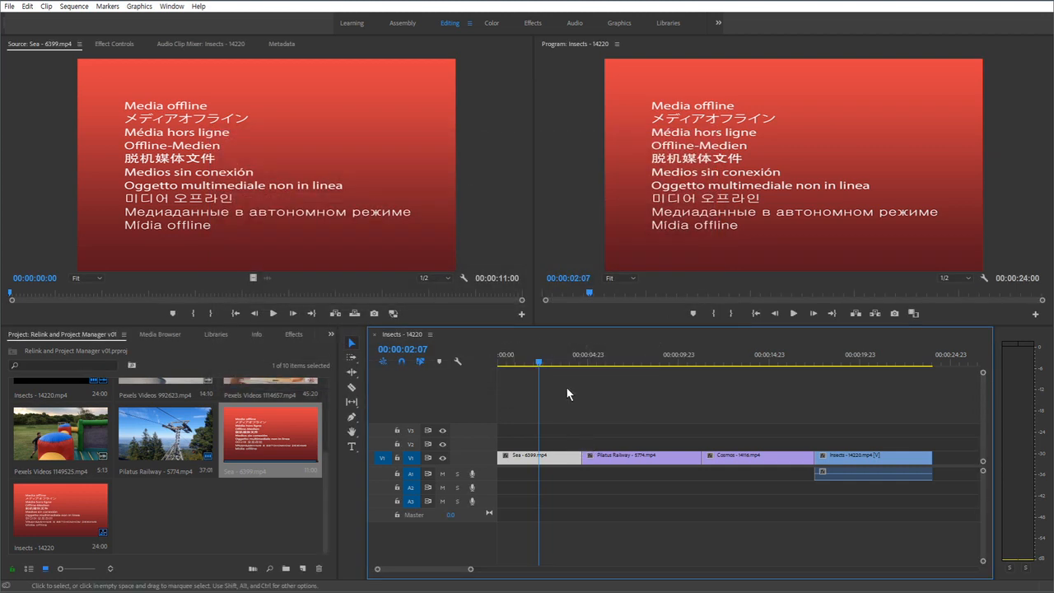
Step: Scrub the playhead to 00:00:01:19 in the offline Sea clip and check its project item
mouse_move(540, 363)
left_mouse_down()
mouse_move(783, 362)
mouse_move(539, 369)
mouse_move(644, 365)
left_mouse_up()
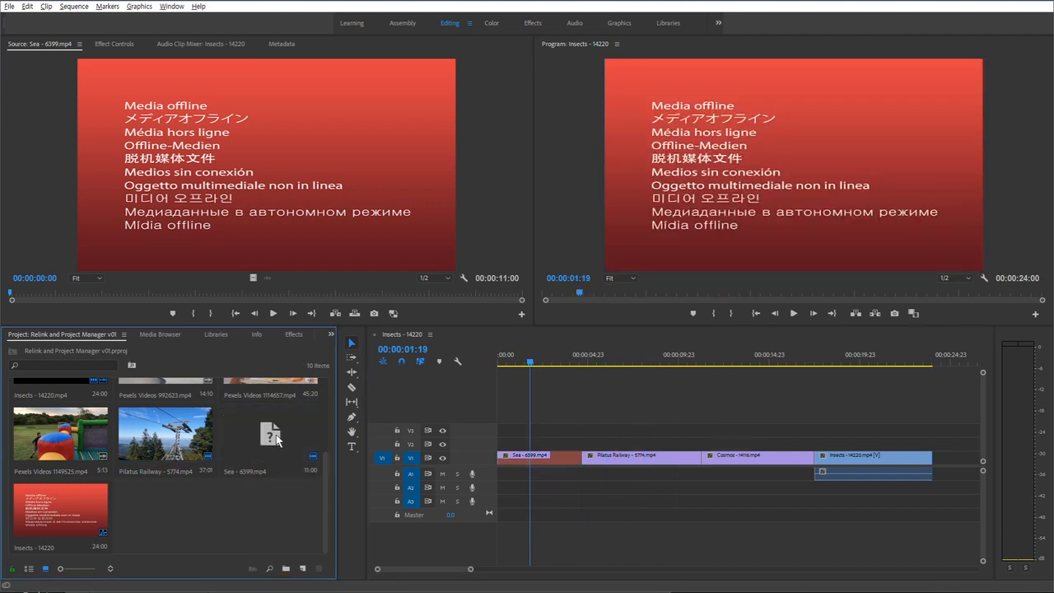
left_click(246, 455)
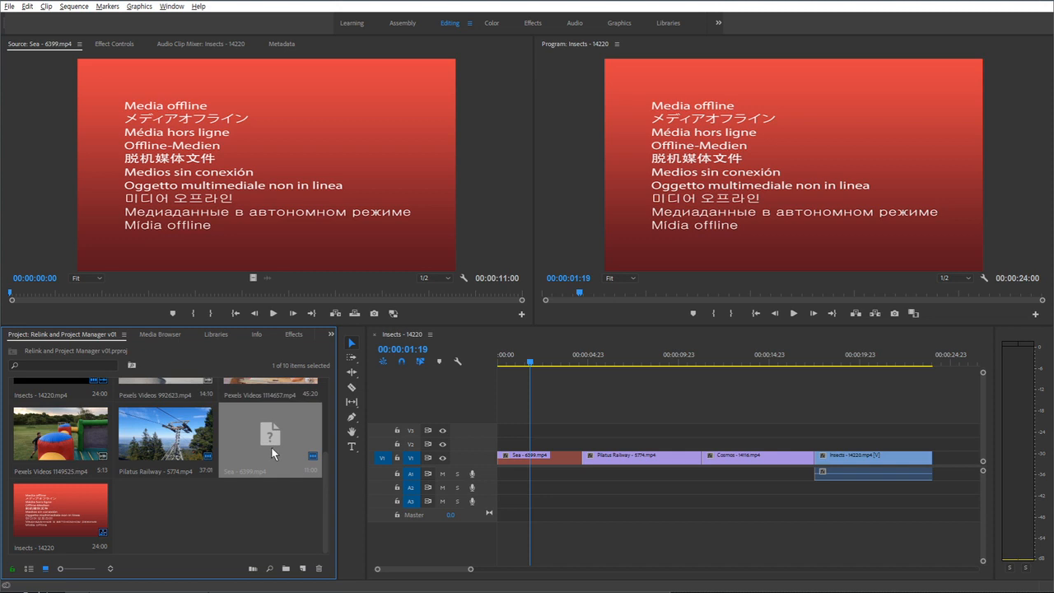
left_click(239, 505)
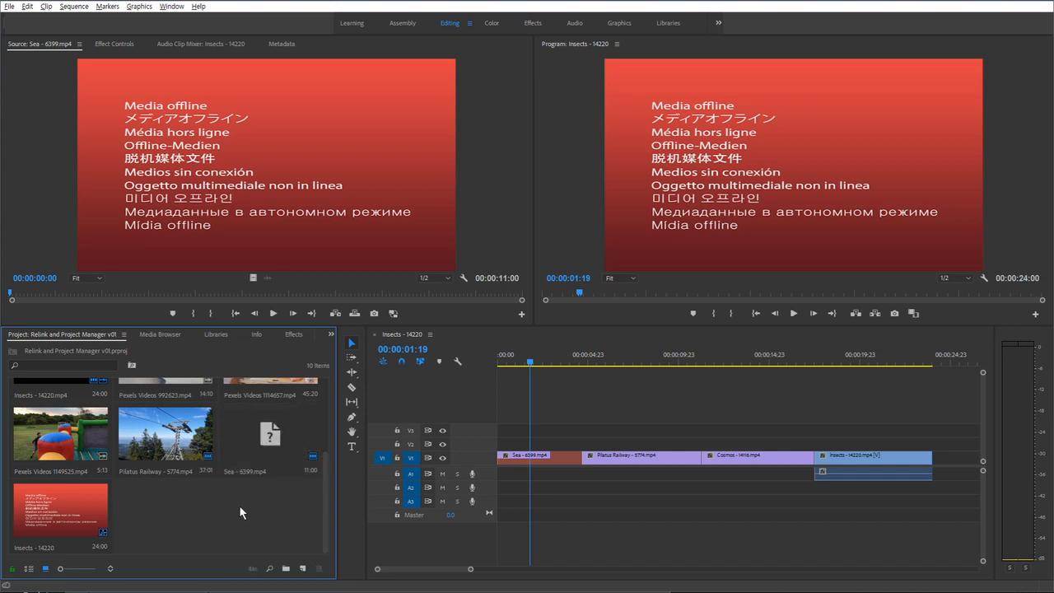
Step: Show the project items as a list in a maximized Project panel and check the clips' Status column
left_click(29, 569)
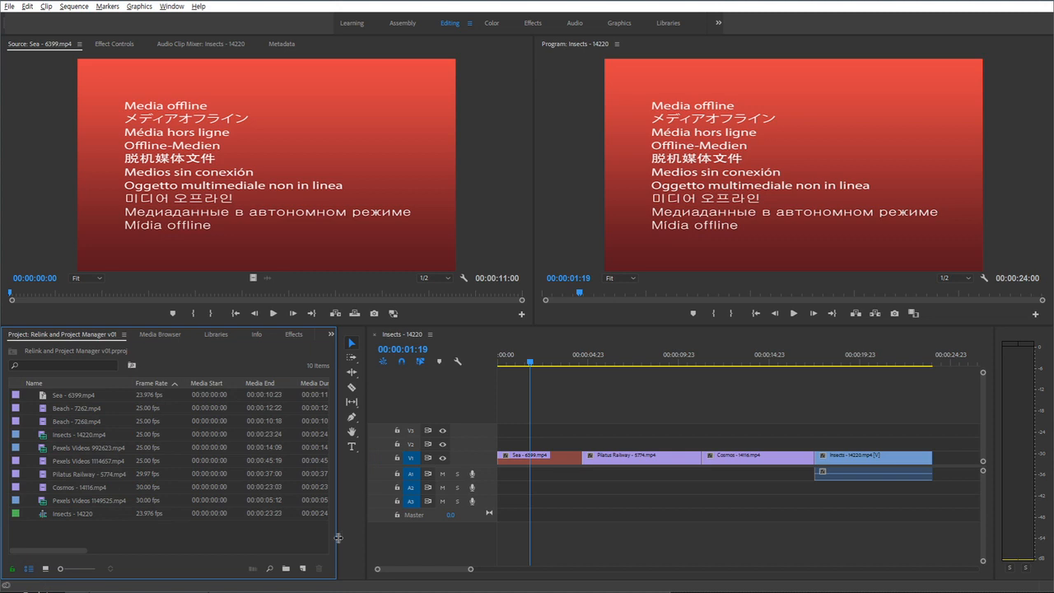
key("grave")
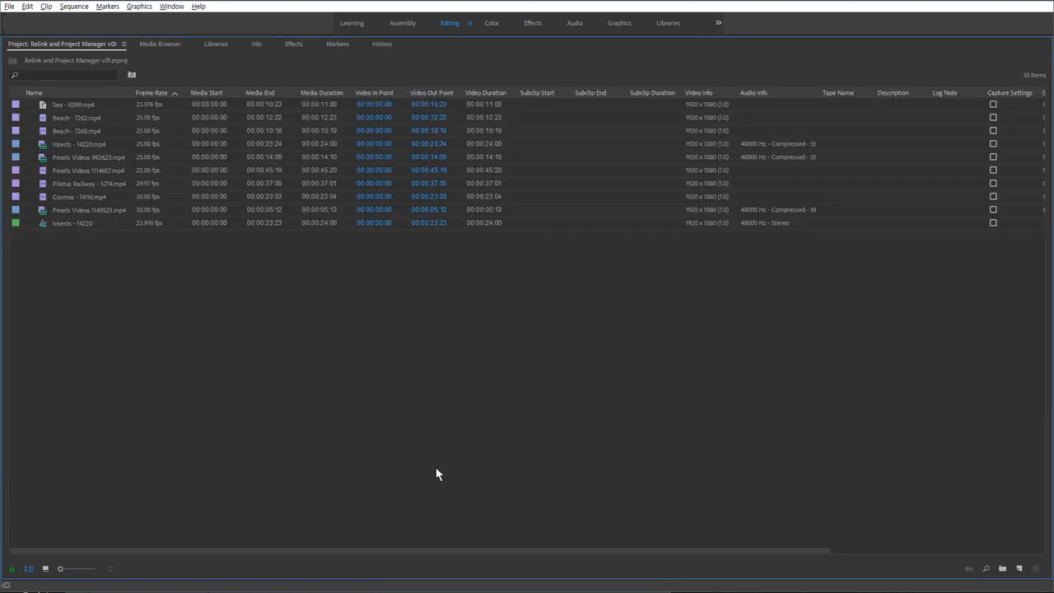
left_click_drag(576, 550, 911, 544)
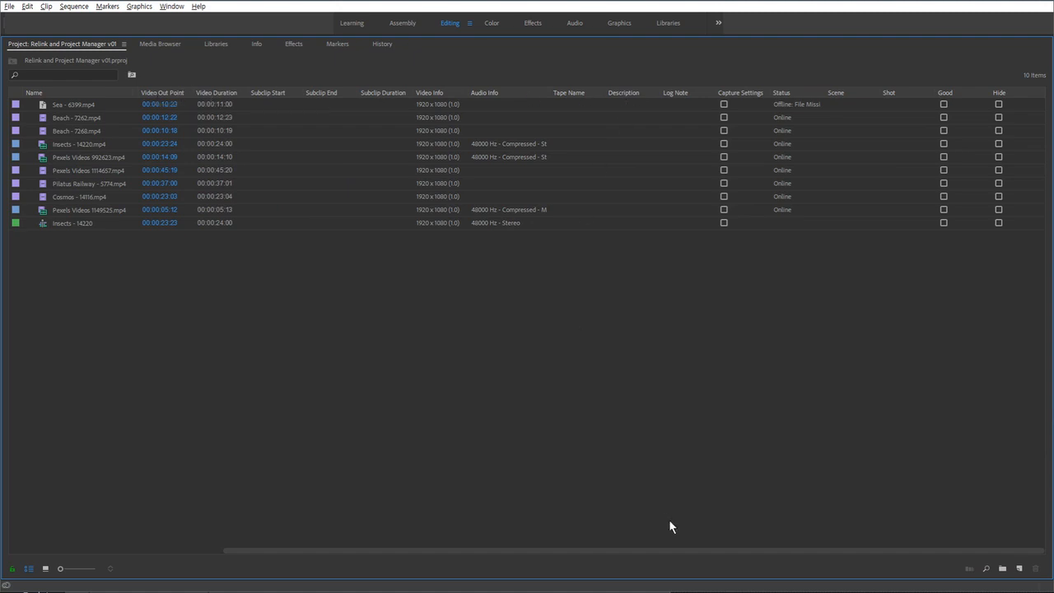
left_click_drag(689, 550, 271, 551)
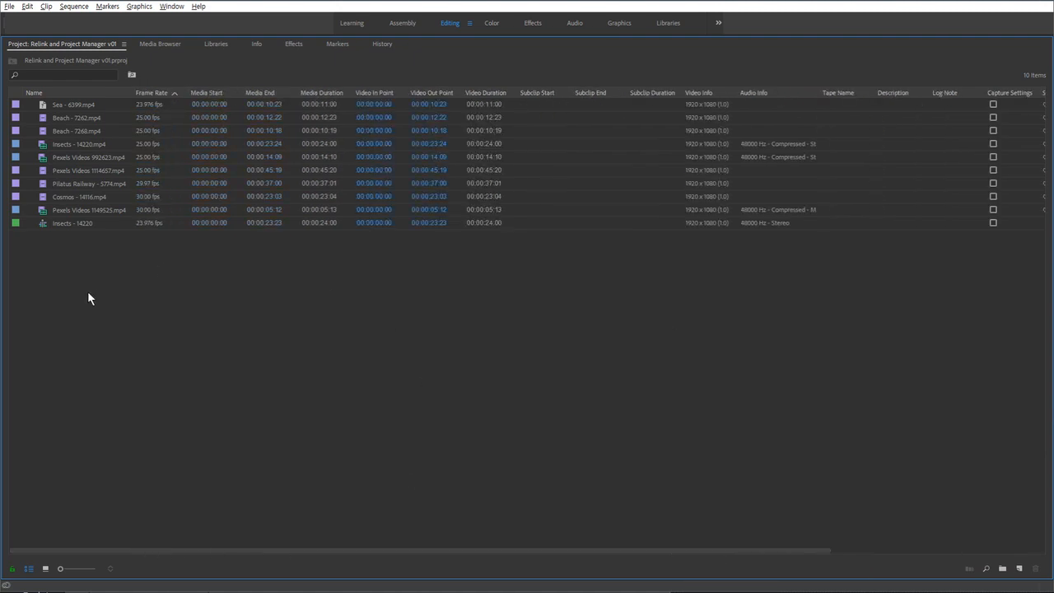
Step: Search the Metadata Display settings for "status", check the Status property of Premiere Pro Project Metadata, and accept the settings
right_click(122, 96)
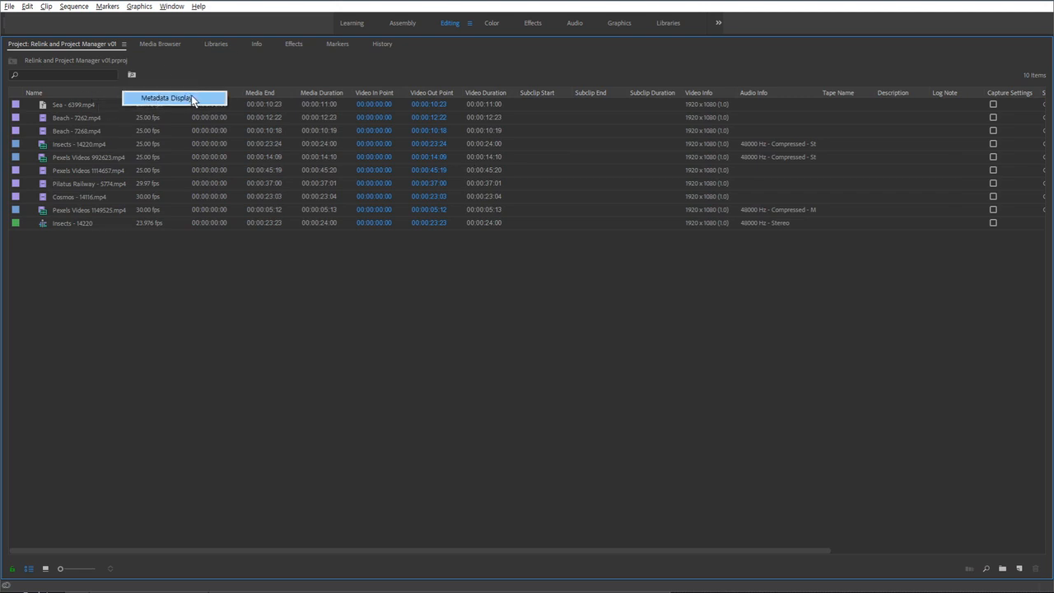
left_click(192, 99)
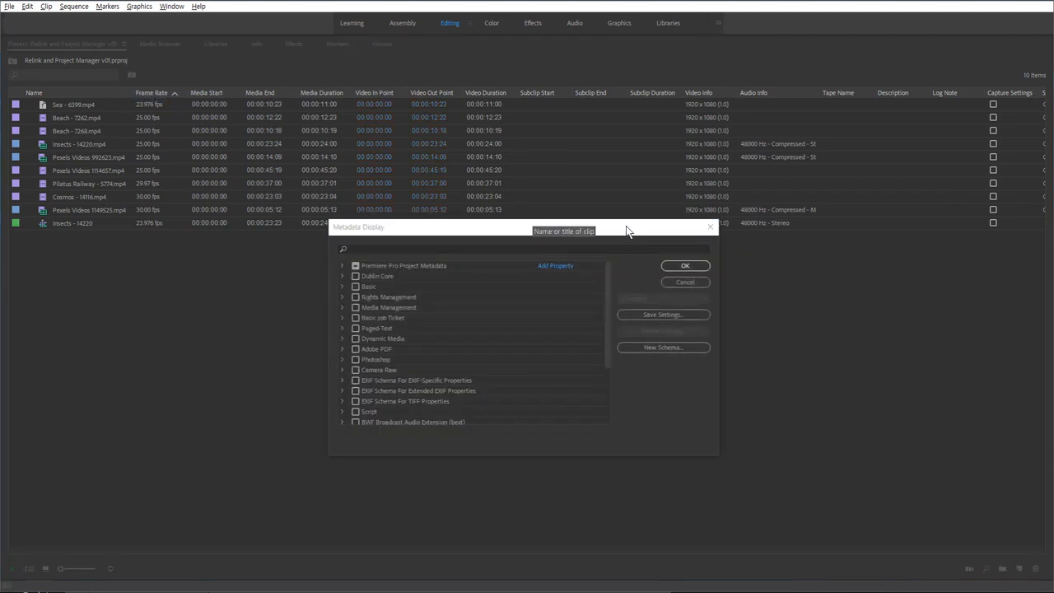
left_click_drag(619, 234, 694, 253)
left_click(605, 268)
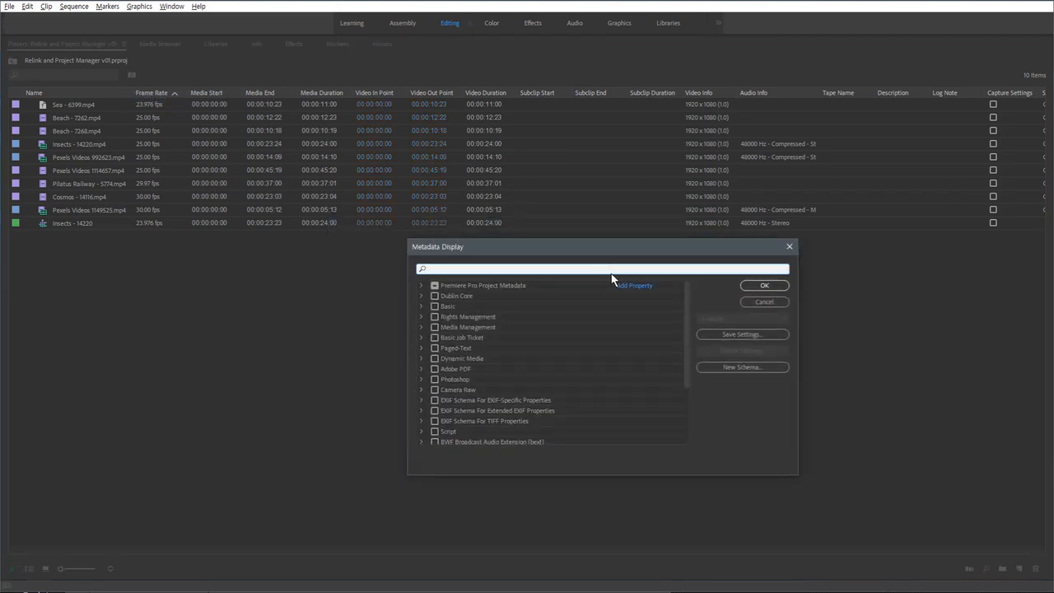
type("status")
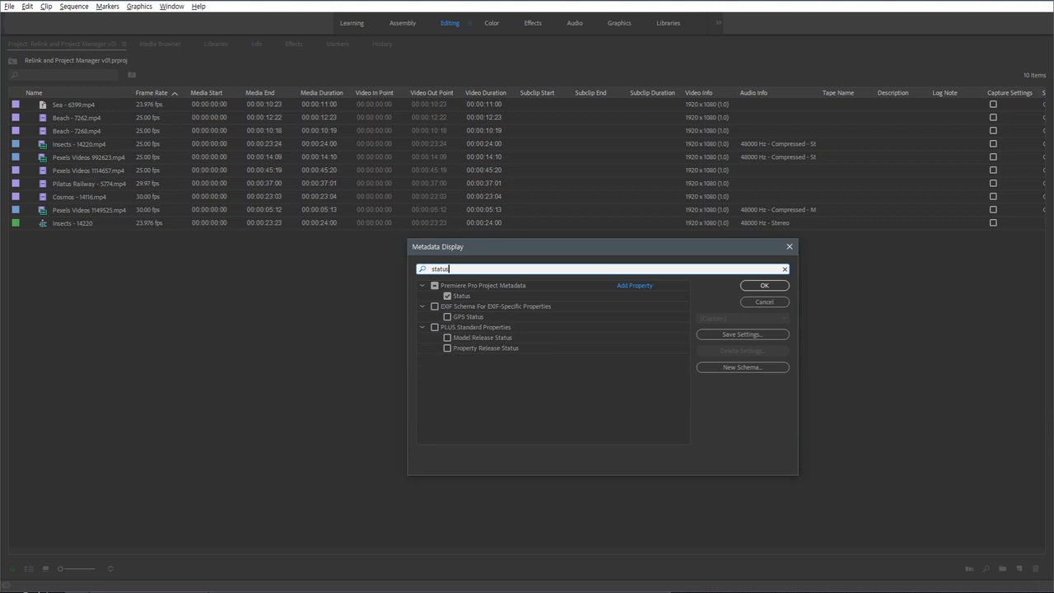
left_click(466, 298)
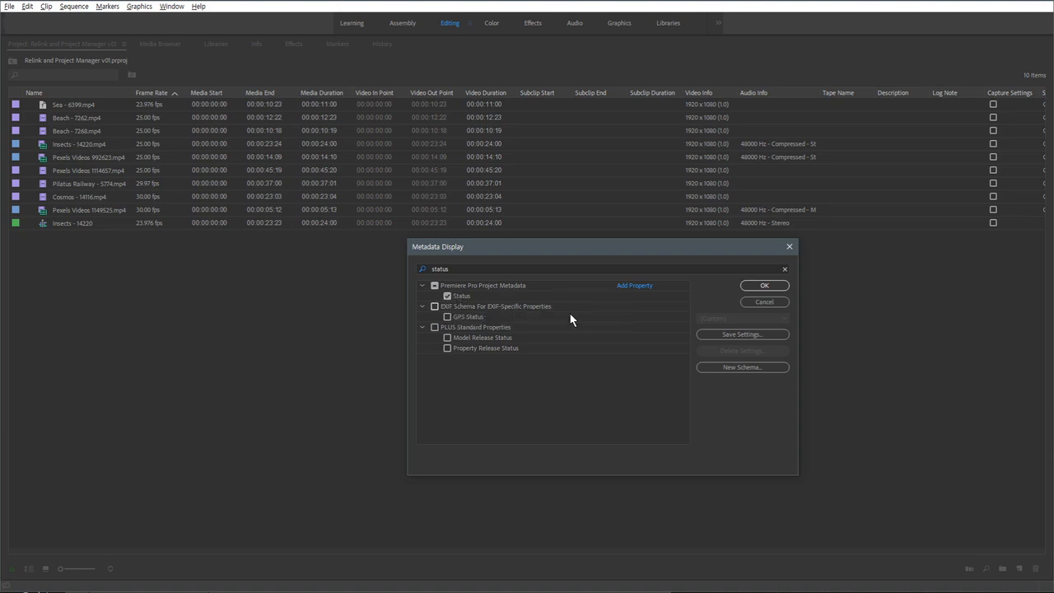
left_click(765, 286)
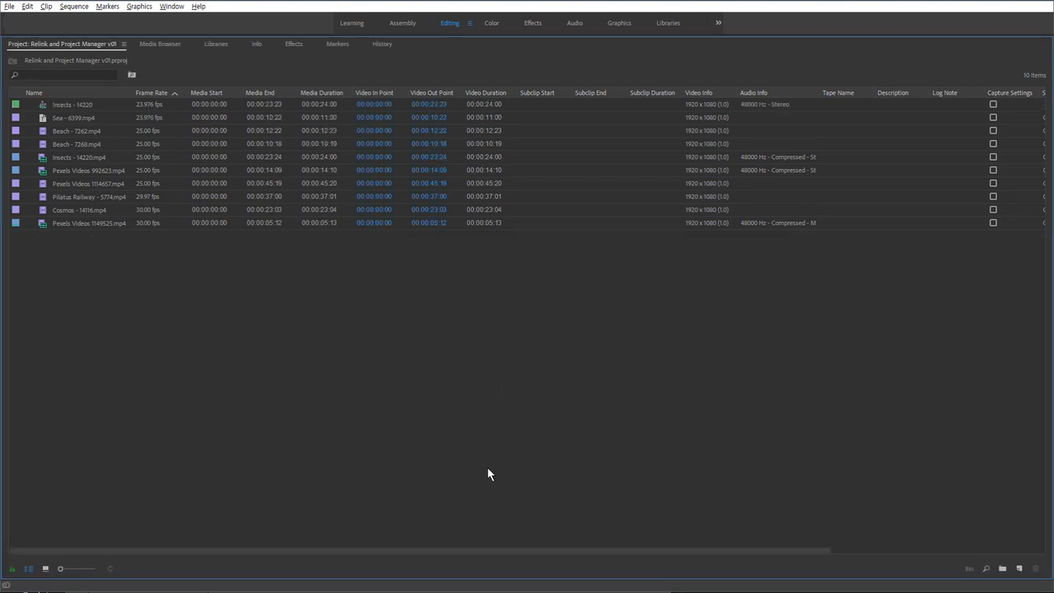
Step: Move the Status column directly after the Name column and widen it to fit the full status text
left_click_drag(505, 551, 783, 551)
left_click(782, 94)
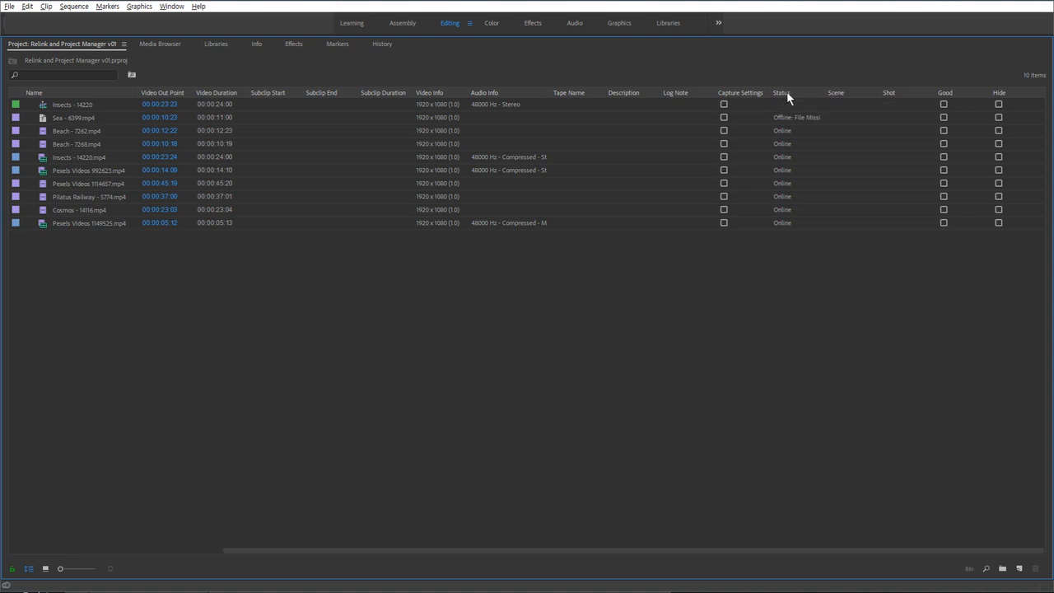
scroll(137, 96, "left", 3)
left_click_drag(130, 96, 120, 95)
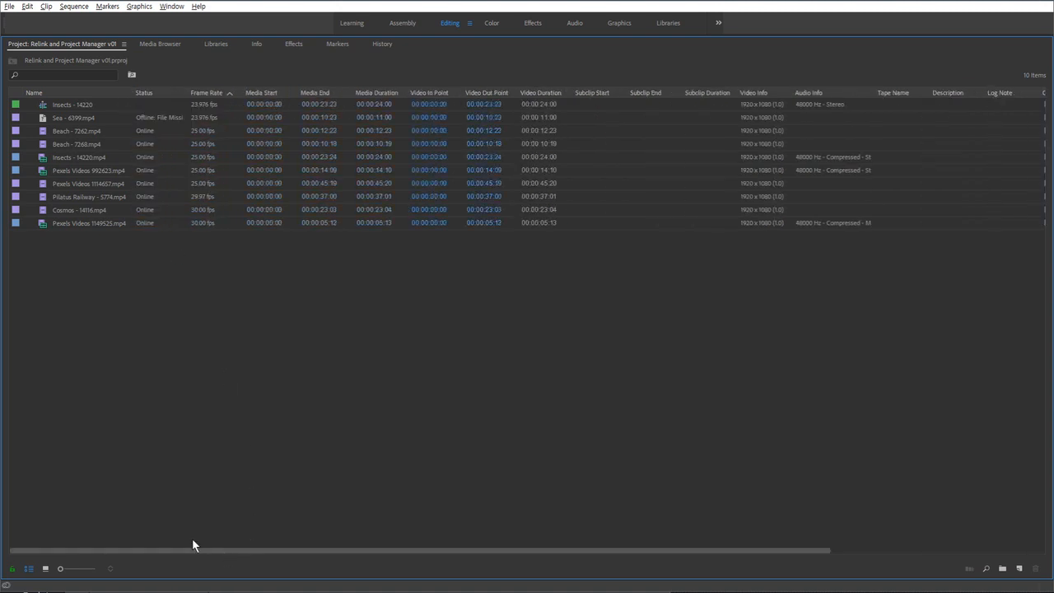
left_click_drag(189, 92, 316, 92)
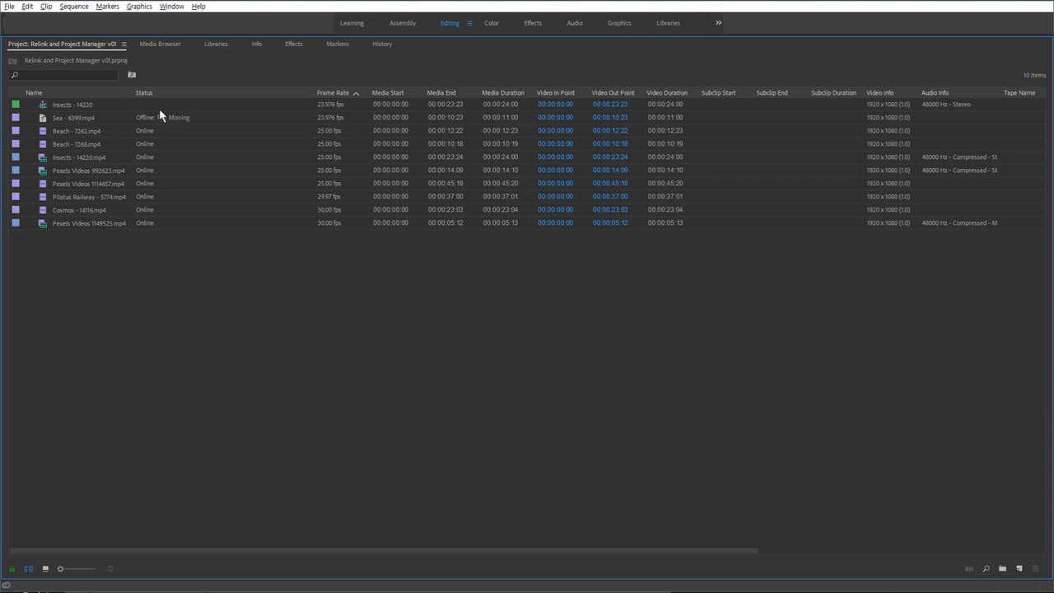
Step: Restore the Project panel to its normal size and show its items as thumbnails again
mouse_move(184, 219)
key("grave")
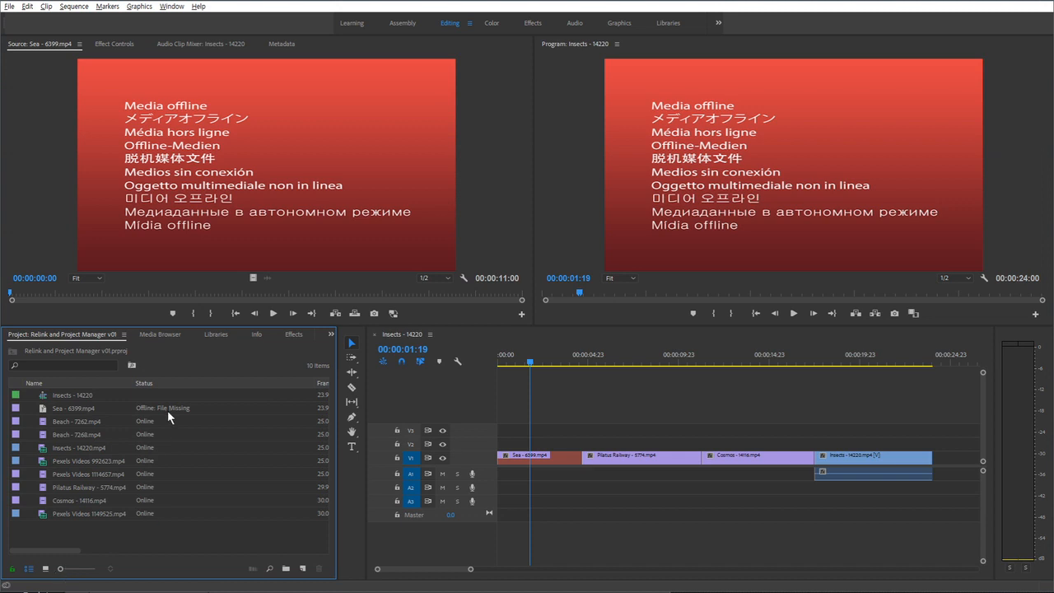
left_click(45, 568)
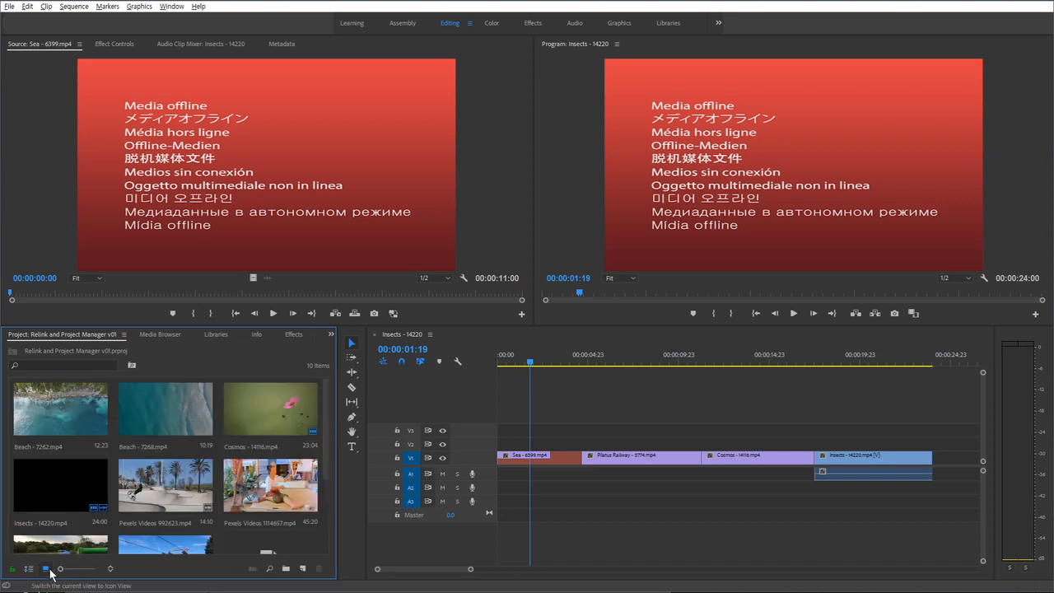
scroll(257, 493, "down", 2)
left_click(258, 438)
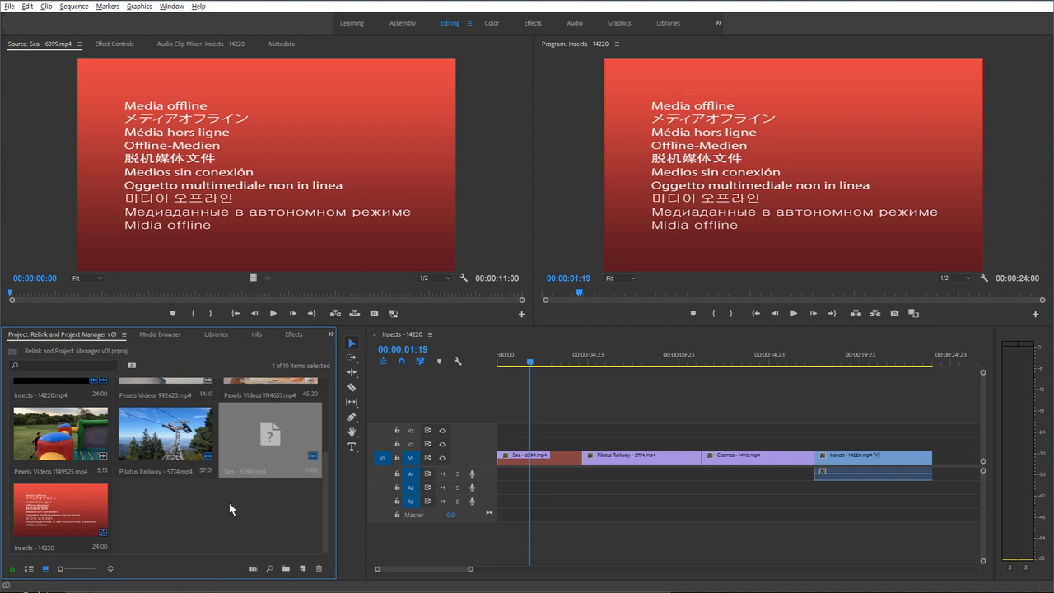
left_click(271, 524)
left_click(274, 438)
right_click(271, 429)
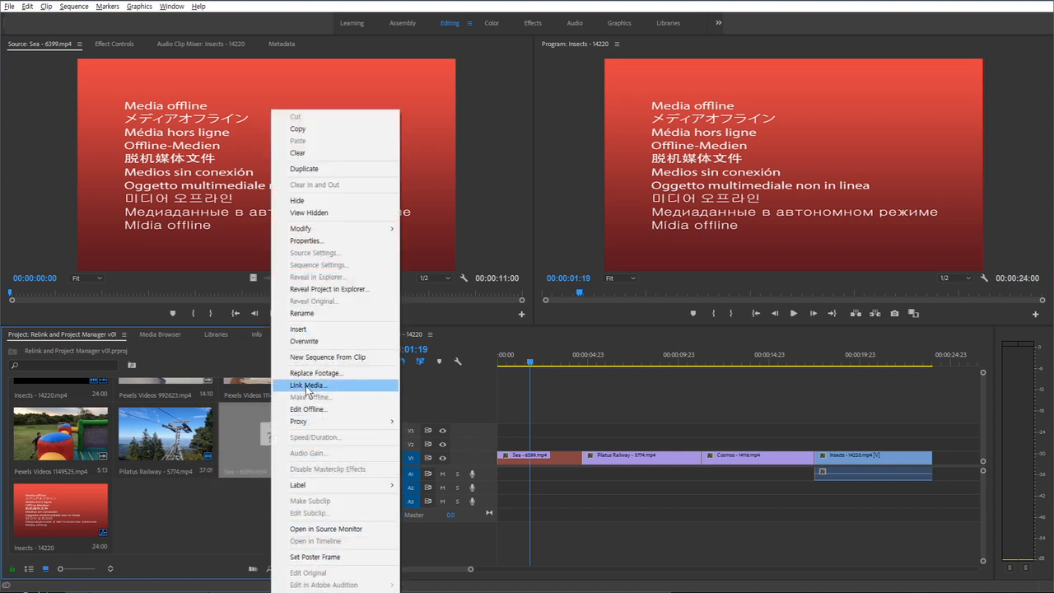
left_click(619, 388)
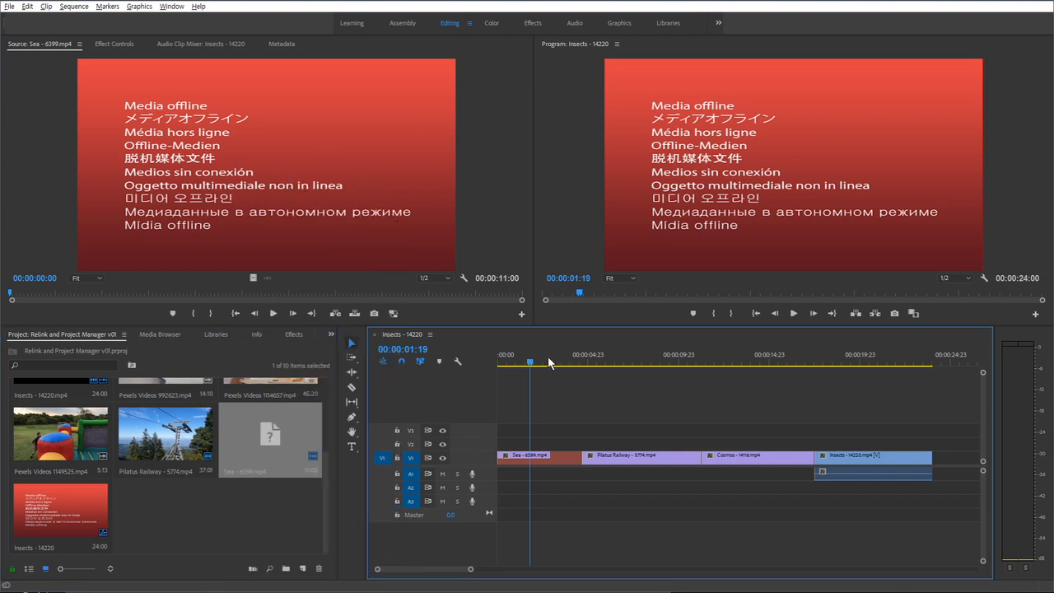
Step: Move the playhead to 00:00:02:13 and open the Link Media dialog for the offline Sea clip in the timeline
left_click_drag(532, 363, 544, 428)
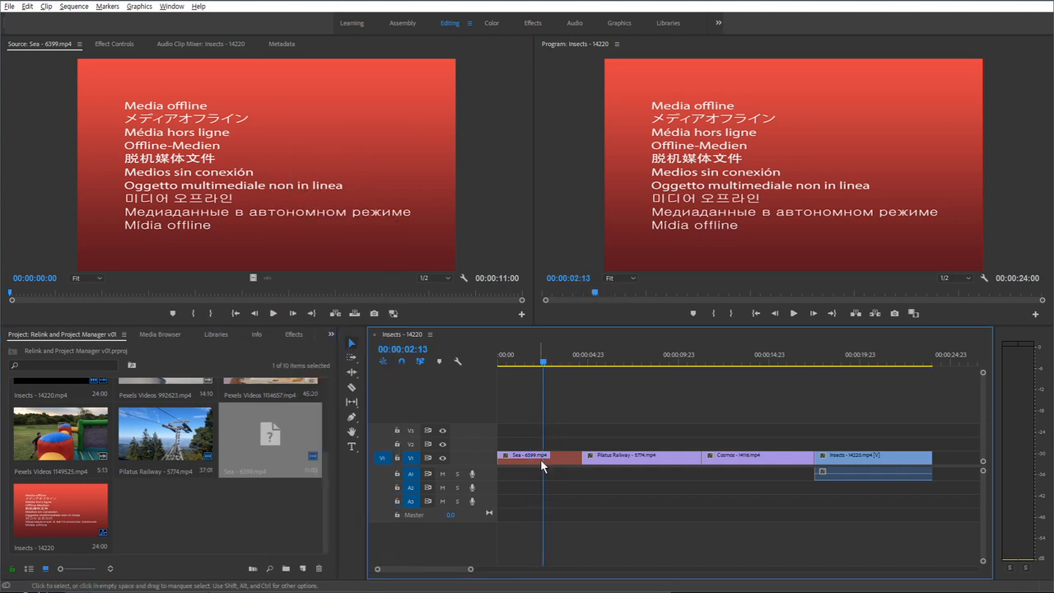
left_click(542, 455)
right_click(544, 457)
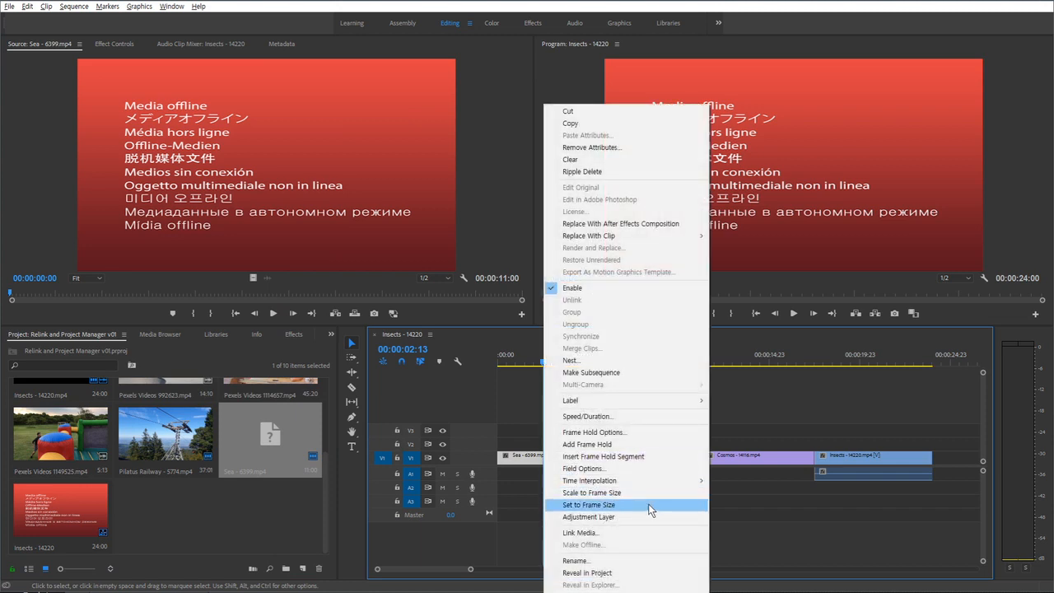
left_click(607, 533)
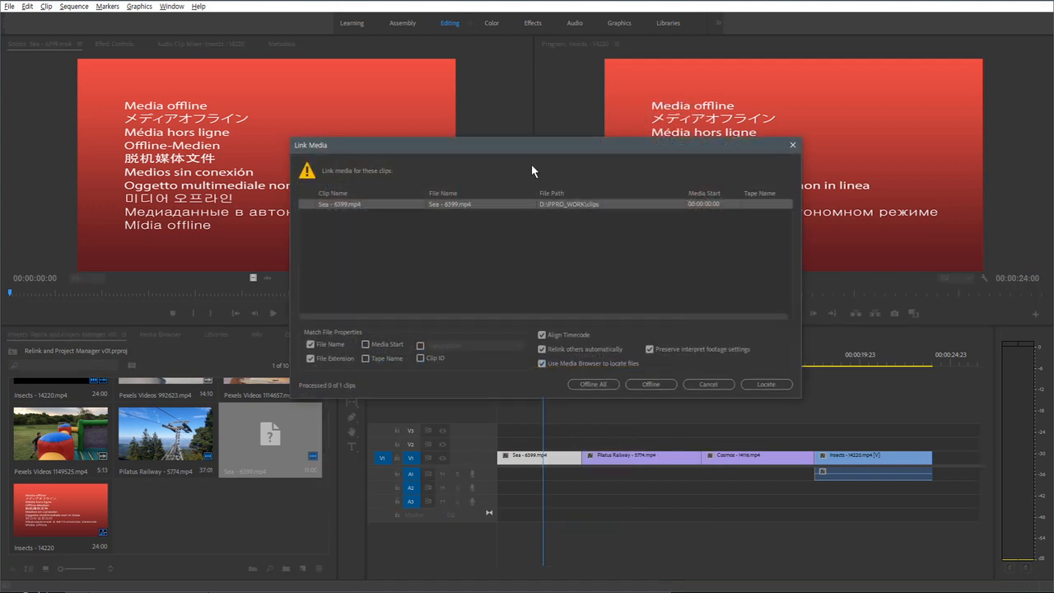
left_click_drag(508, 147, 393, 130)
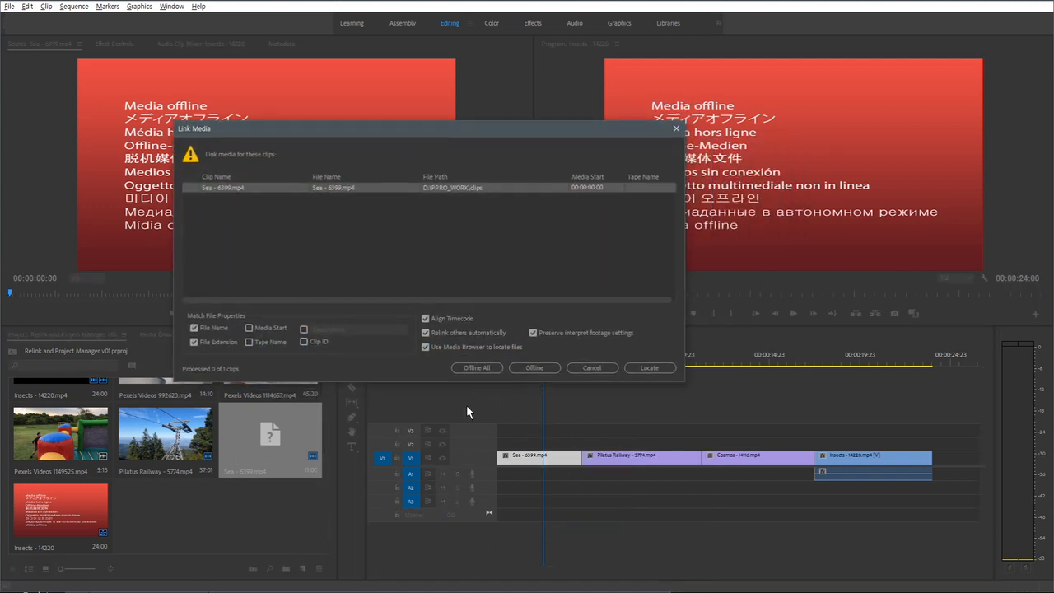
Step: Try switching the File Extension match and the Relink others automatically option off and on for the Sea clip in the Link Media dialog
left_click_drag(458, 132, 454, 134)
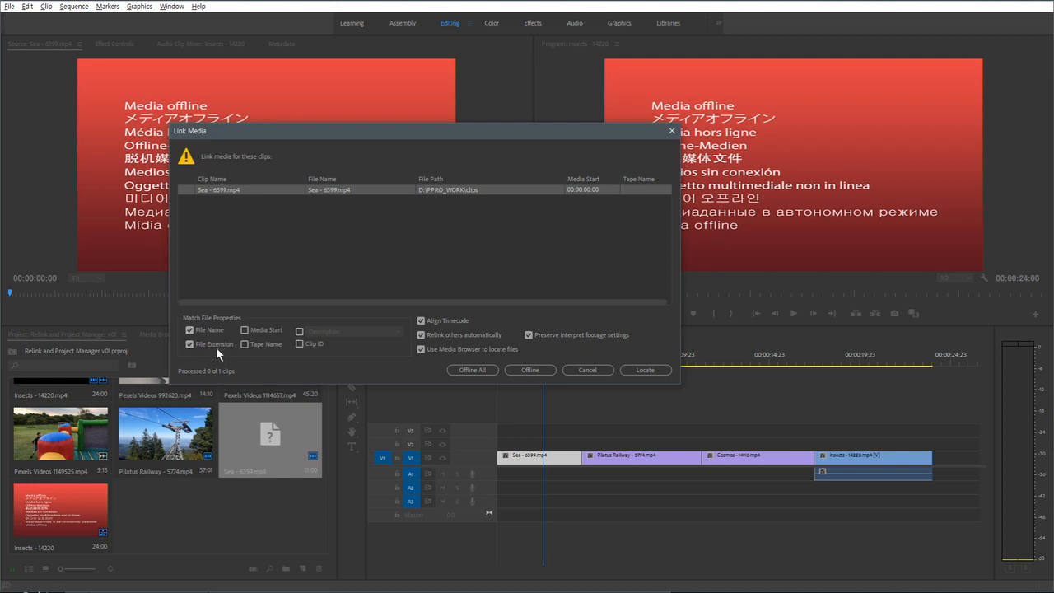
left_click(190, 345)
left_click(432, 336)
left_click(420, 335)
left_click(421, 335)
left_click(420, 334)
left_click(420, 335)
left_click(421, 335)
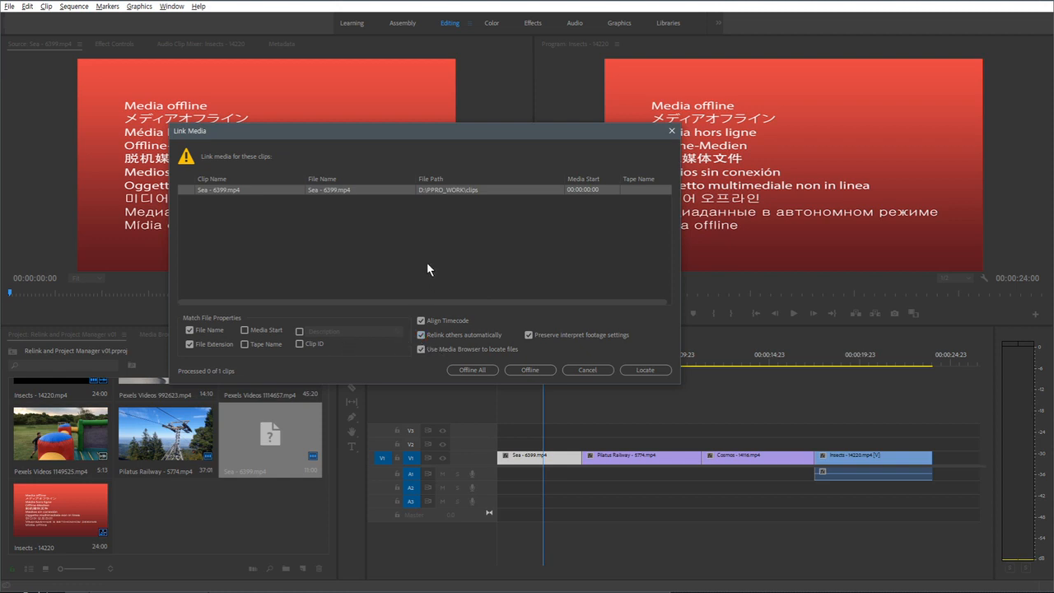
Step: Relink the offline Sea - 6399.mp4 clip to Sea.mp4 in D:\PPRO_WORK\clips and move the playhead to 00:00:02:01
left_click(646, 371)
left_click_drag(578, 192, 501, 204)
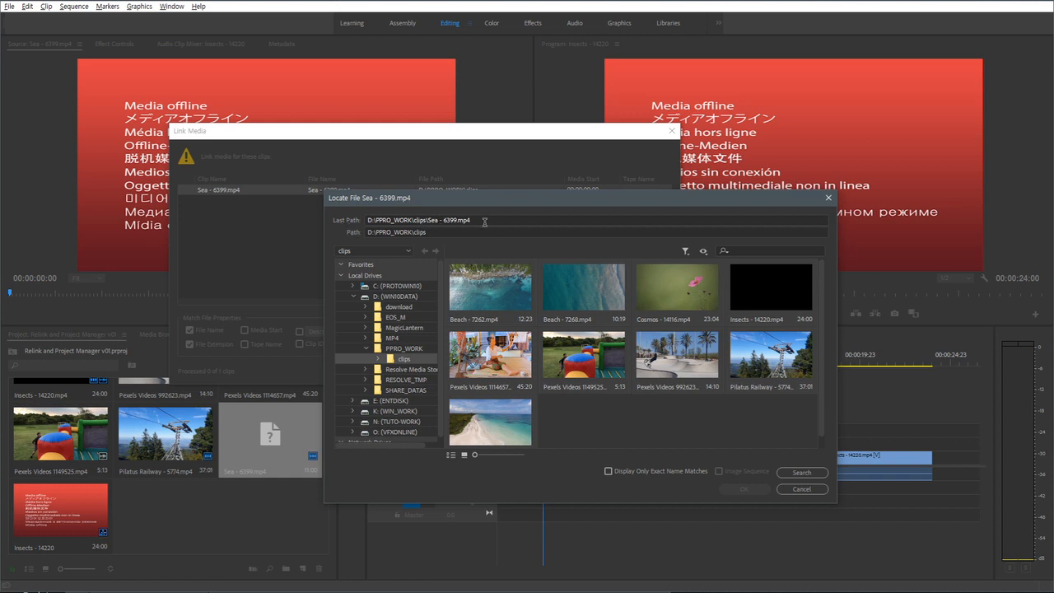
left_click_drag(486, 220, 353, 220)
left_click_drag(481, 220, 427, 220)
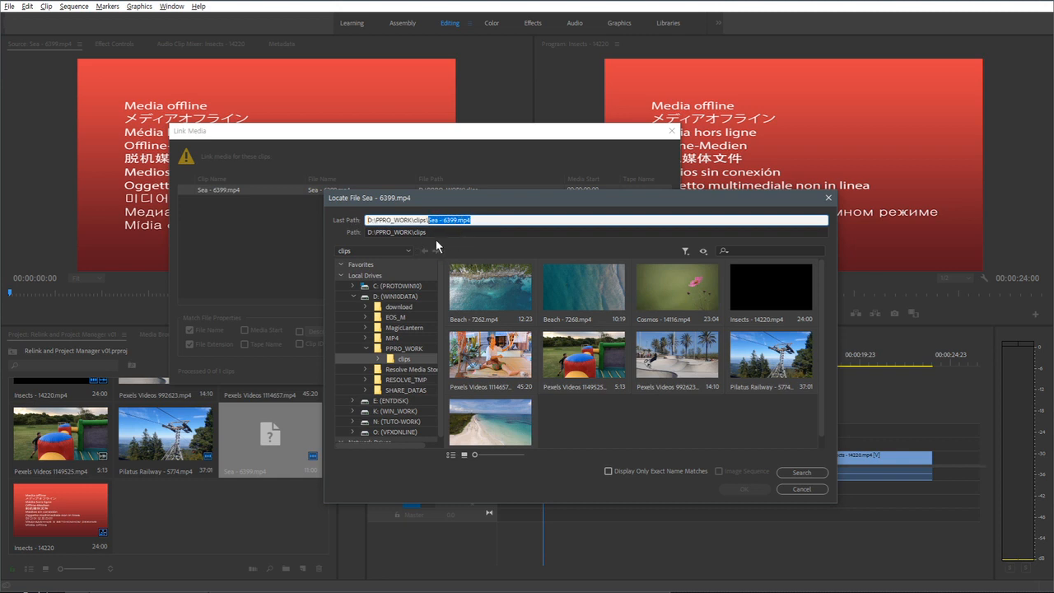
left_click(540, 411)
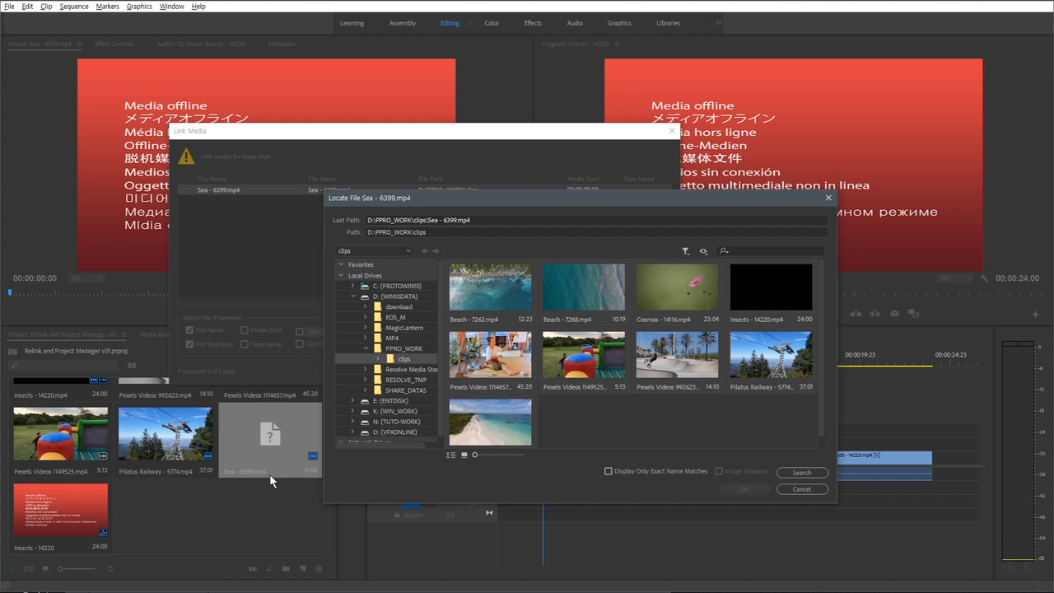
scroll(577, 426, "down", 1)
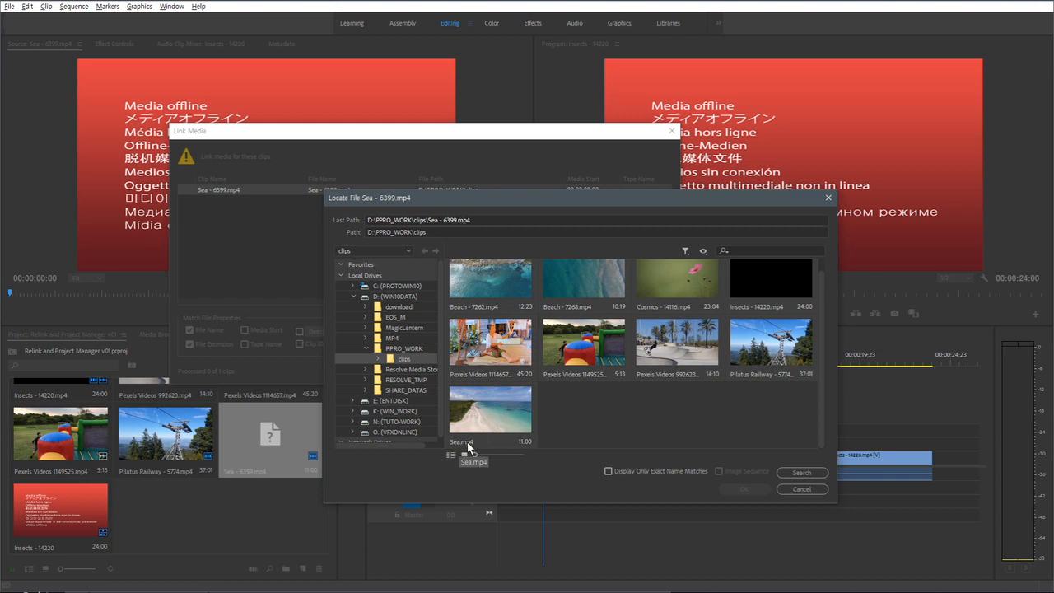
left_click(507, 414)
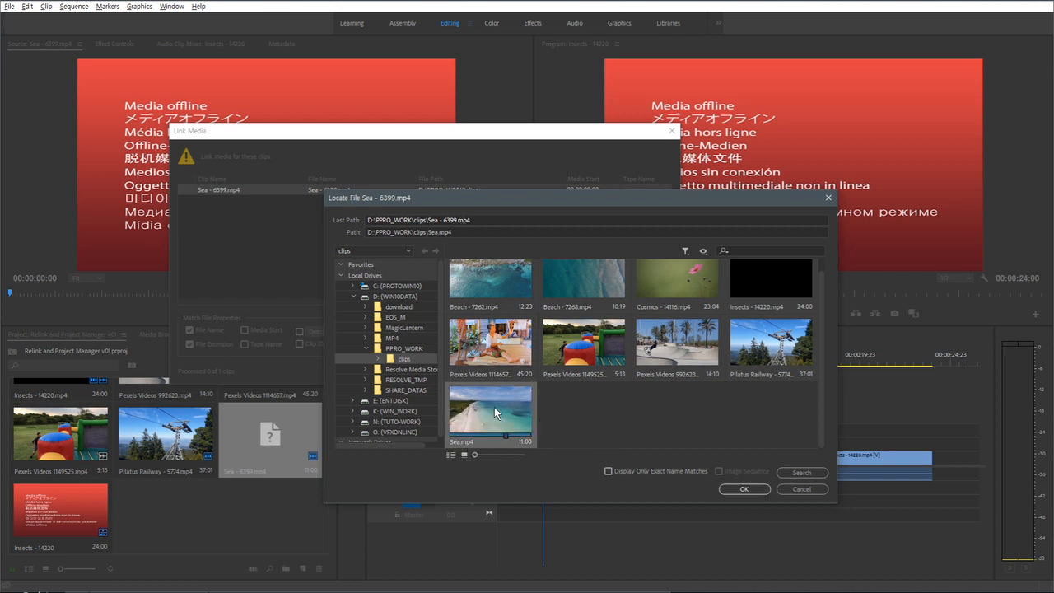
left_click(735, 489)
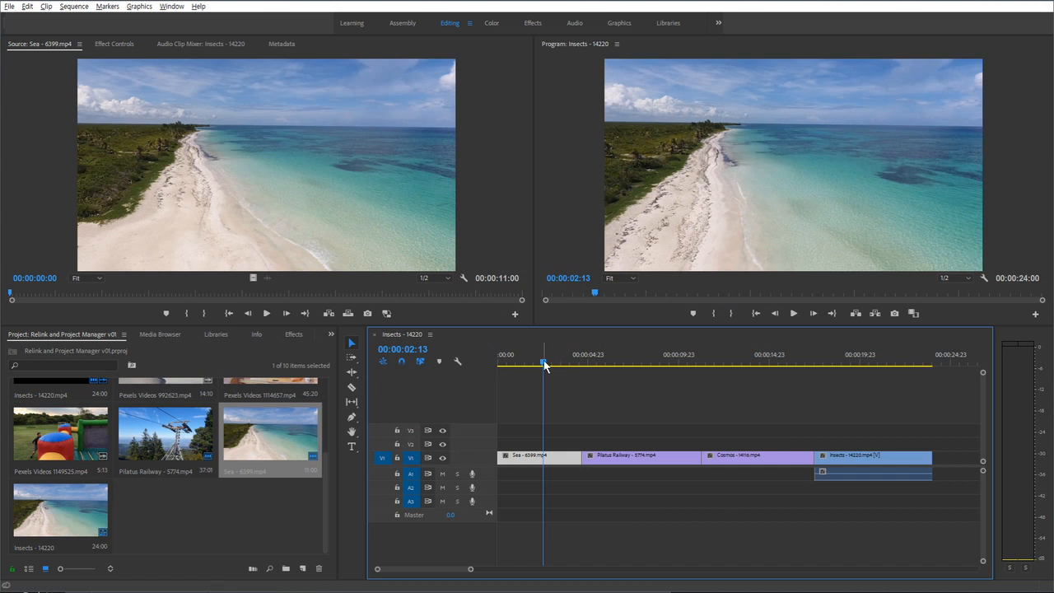
left_click_drag(543, 365, 535, 365)
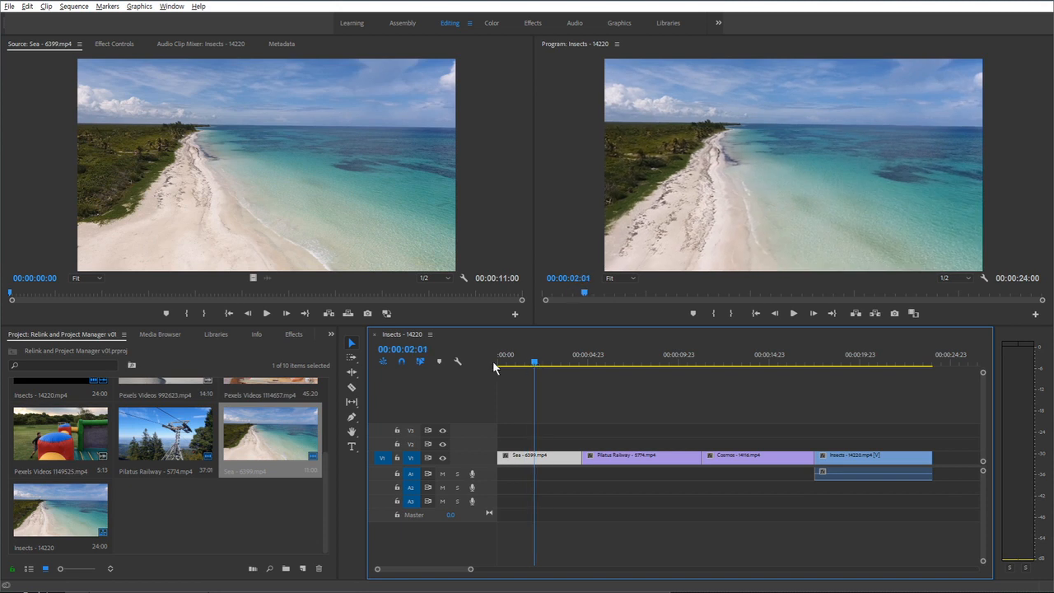
Step: Reveal the source file of the Sea - 6399.mp4 project item in File Explorer, examine its file name, and minimize the window
left_click(273, 507)
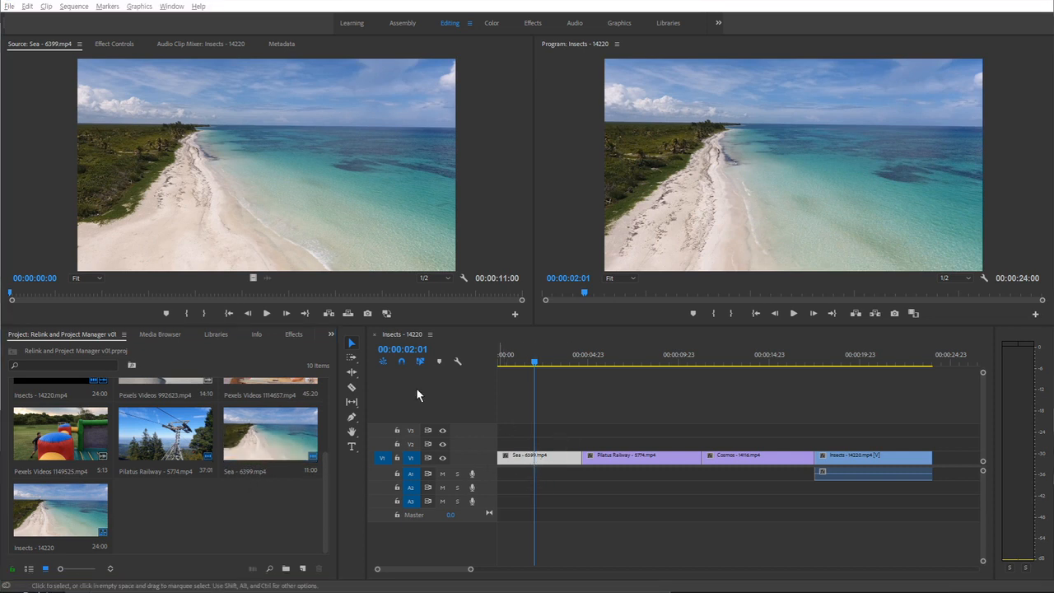
left_click(280, 461)
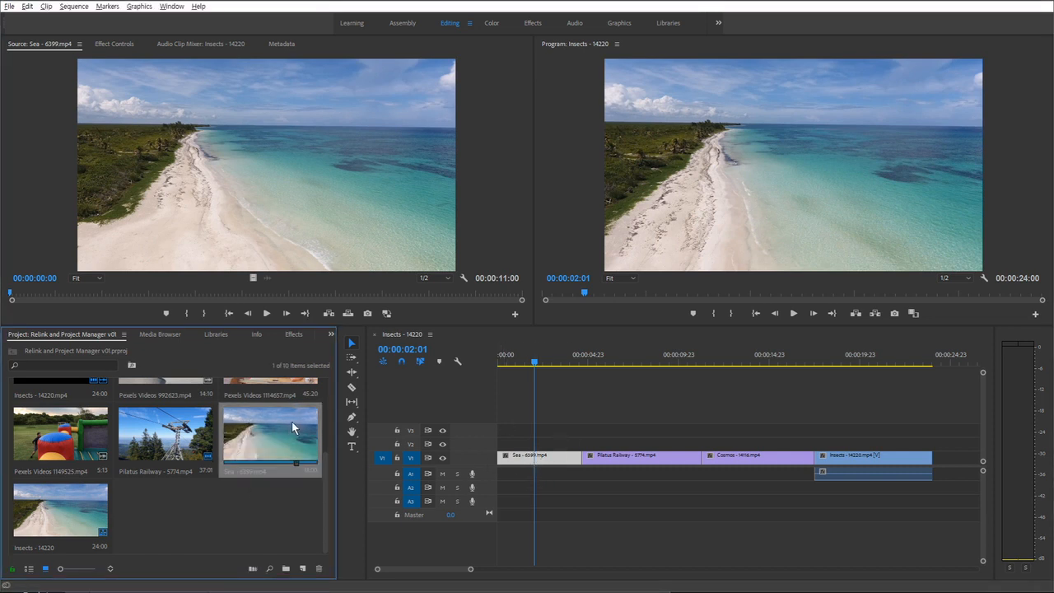
right_click(292, 427)
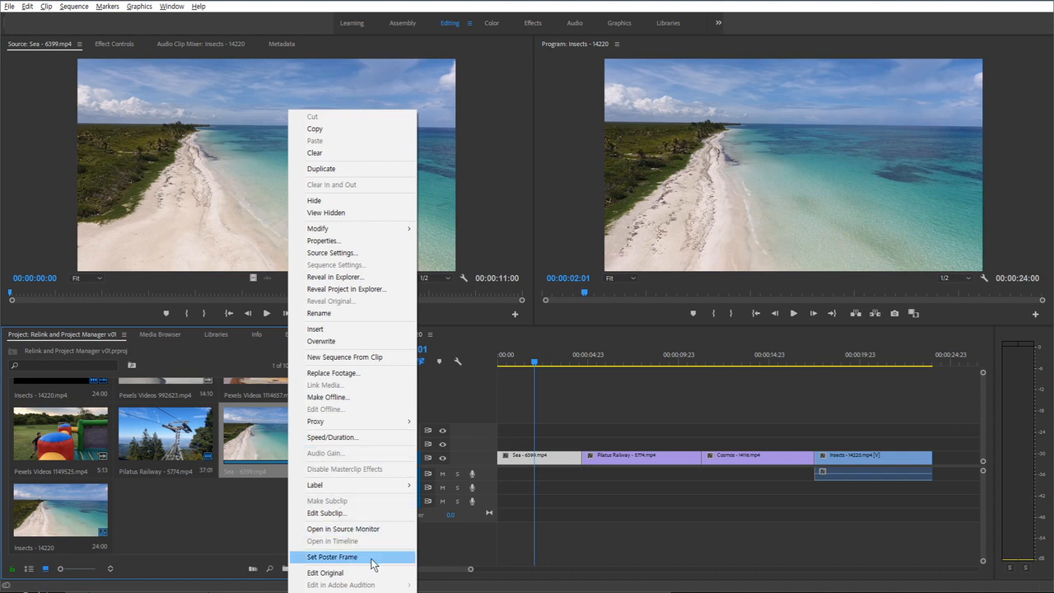
left_click(370, 278)
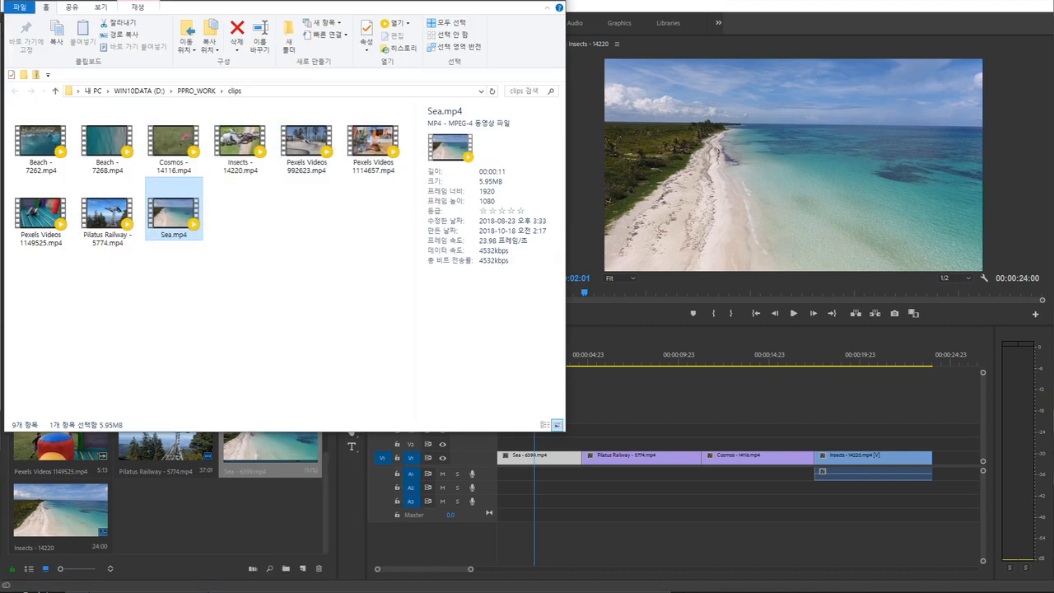
left_click_drag(376, 11, 786, 80)
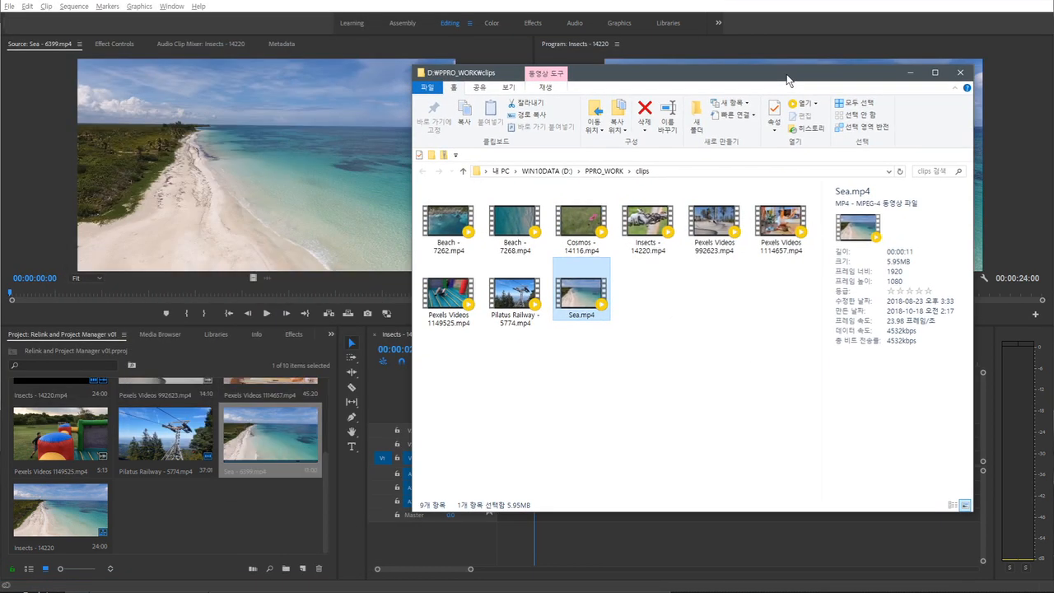
left_click(641, 308)
left_click(585, 321)
left_click(724, 370)
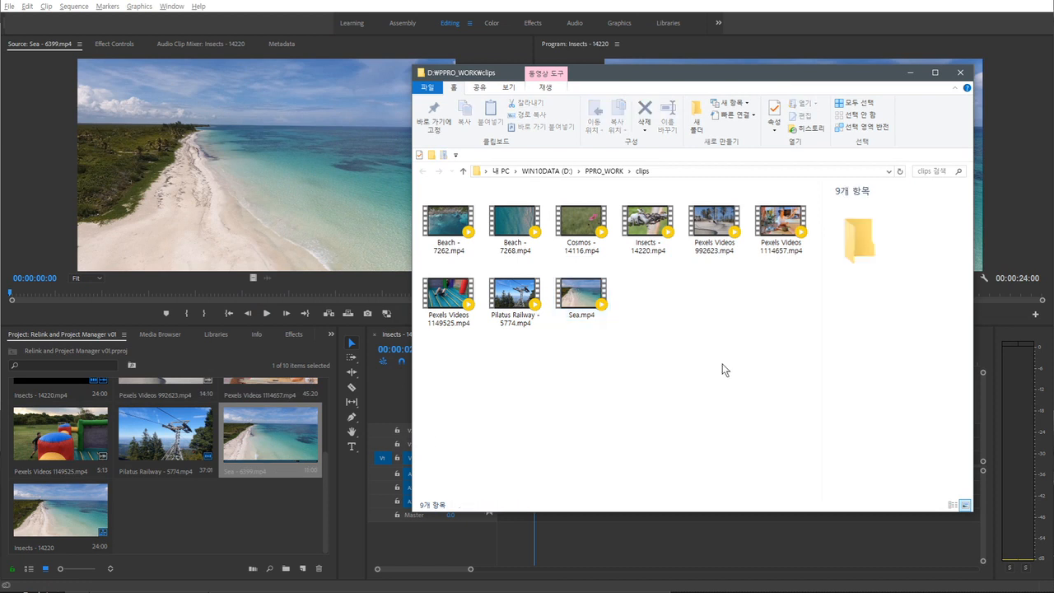
left_click(912, 75)
right_click(531, 455)
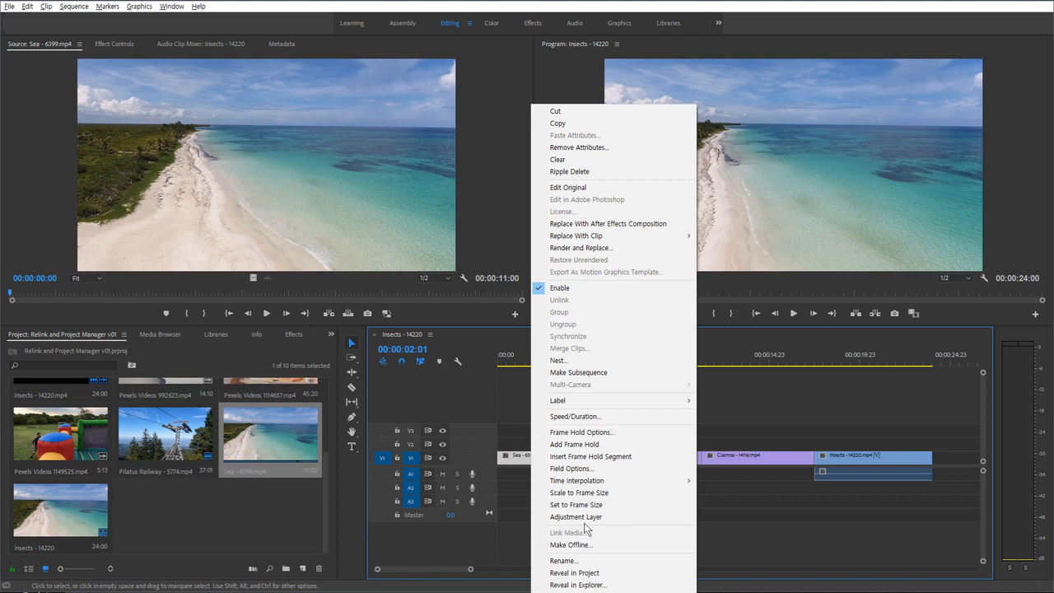
left_click(272, 507)
left_click(575, 499)
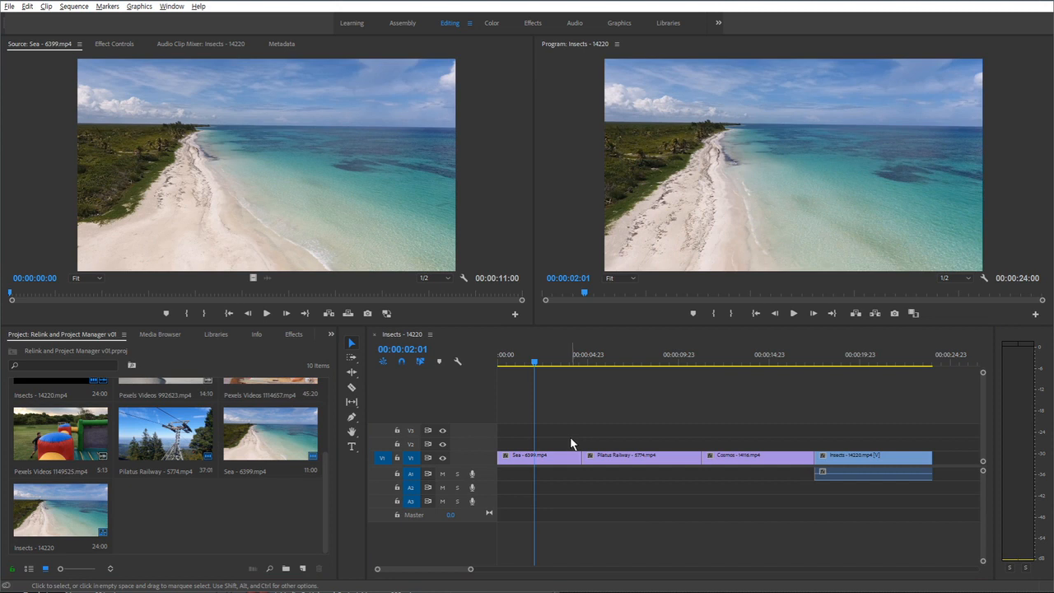
Step: Move the playhead to 00:00:08:04 and reveal the source file of the timeline's Pilatus Railway clip in File Explorer
left_click(646, 361)
left_click(644, 454)
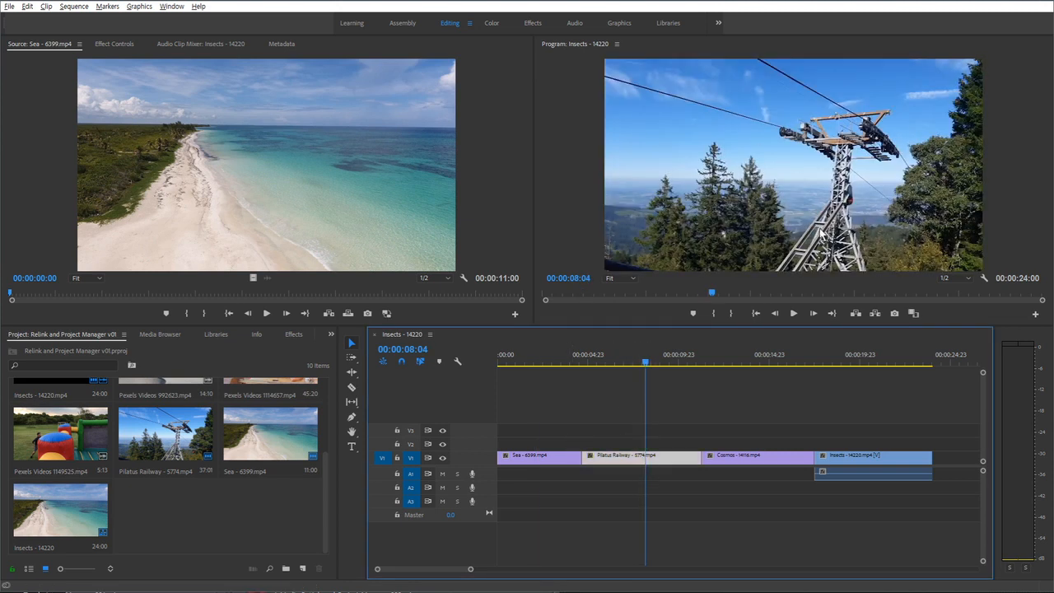
right_click(651, 460)
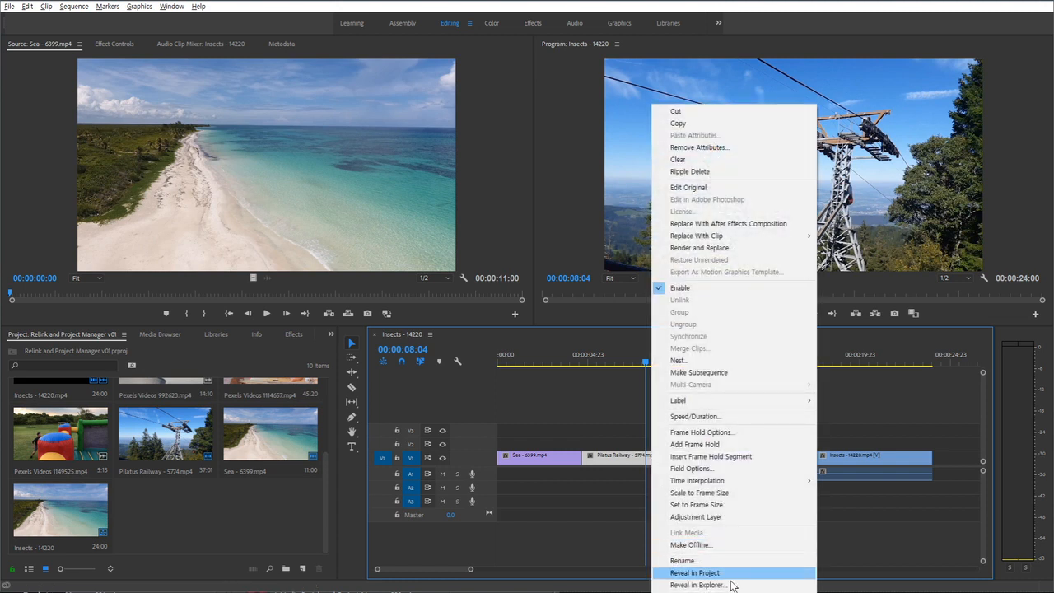
left_click(696, 585)
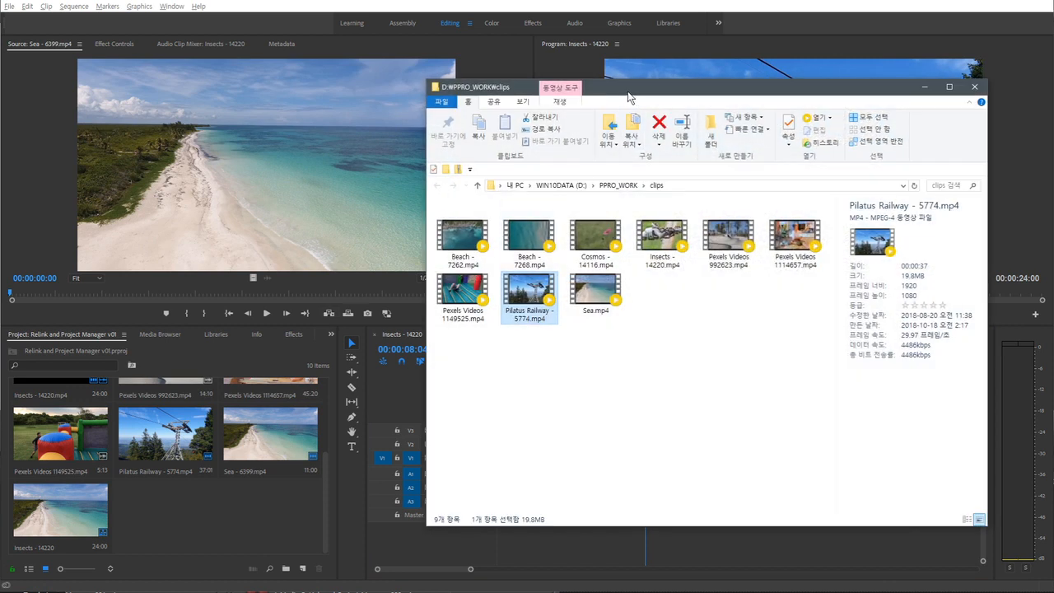
left_click_drag(628, 98, 393, 93)
left_click(427, 182)
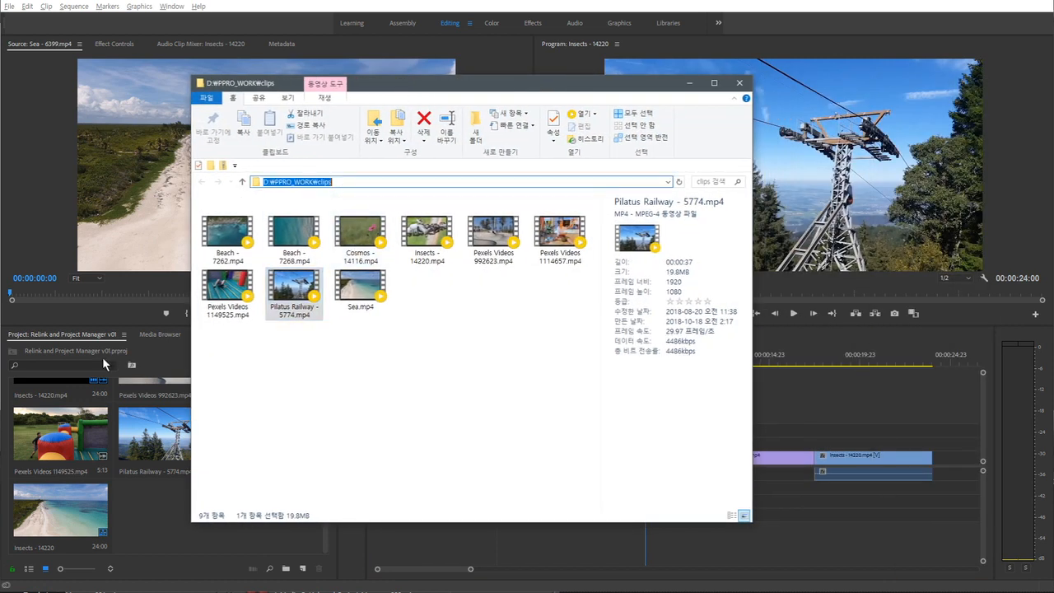
left_click(344, 367)
left_click(298, 306)
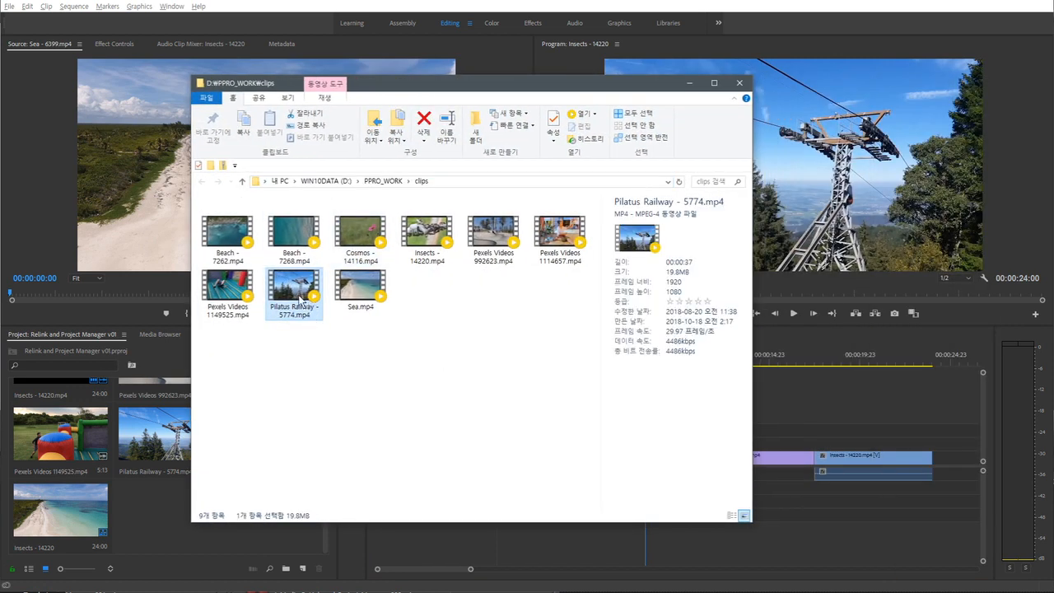
Step: Cut the Pilatus Railway - 5774.mp4 file and create a folder named Moved in the clips folder
left_click(324, 342)
left_click(303, 308)
key("ctrl+x")
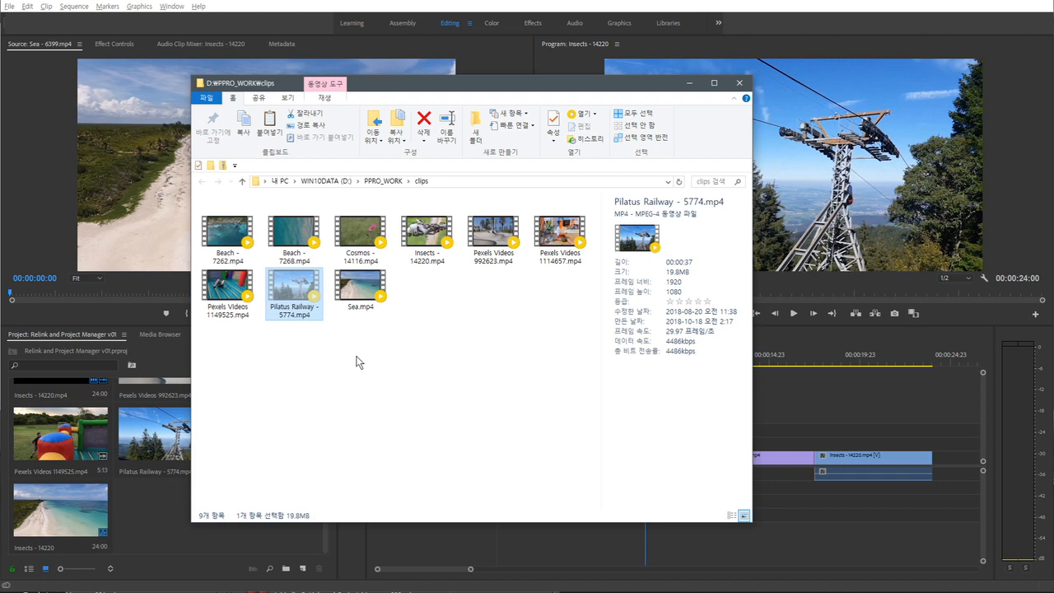
left_click(379, 371)
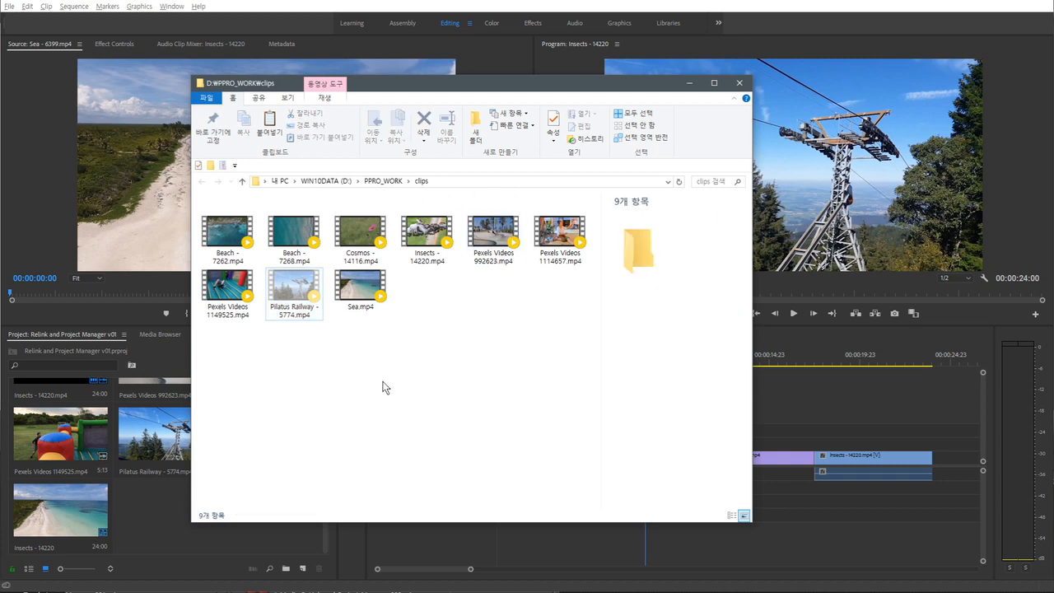
left_click(452, 181)
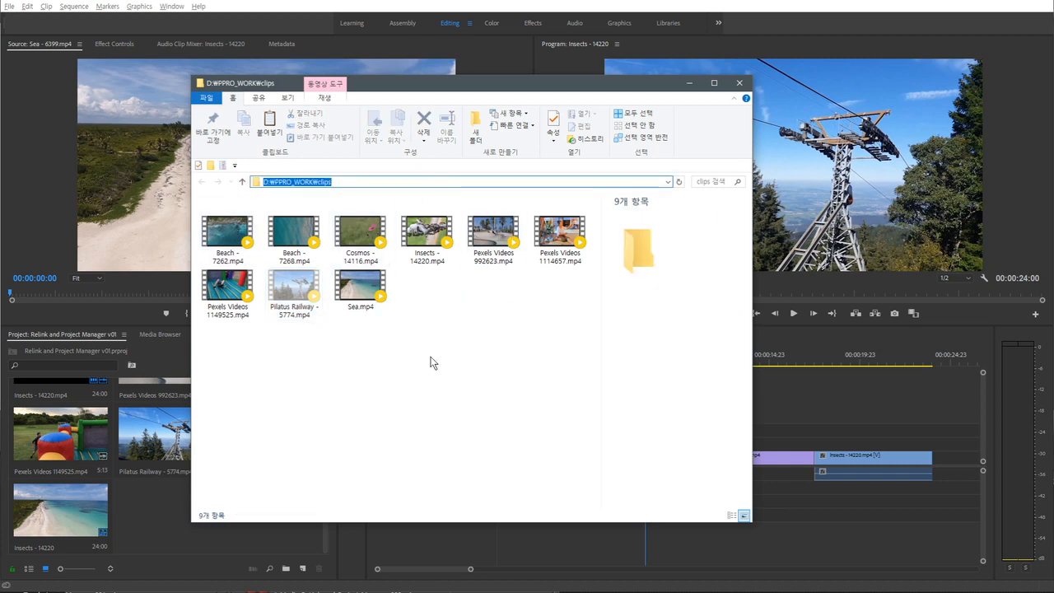
key("Escape")
key("ctrl+shift+n")
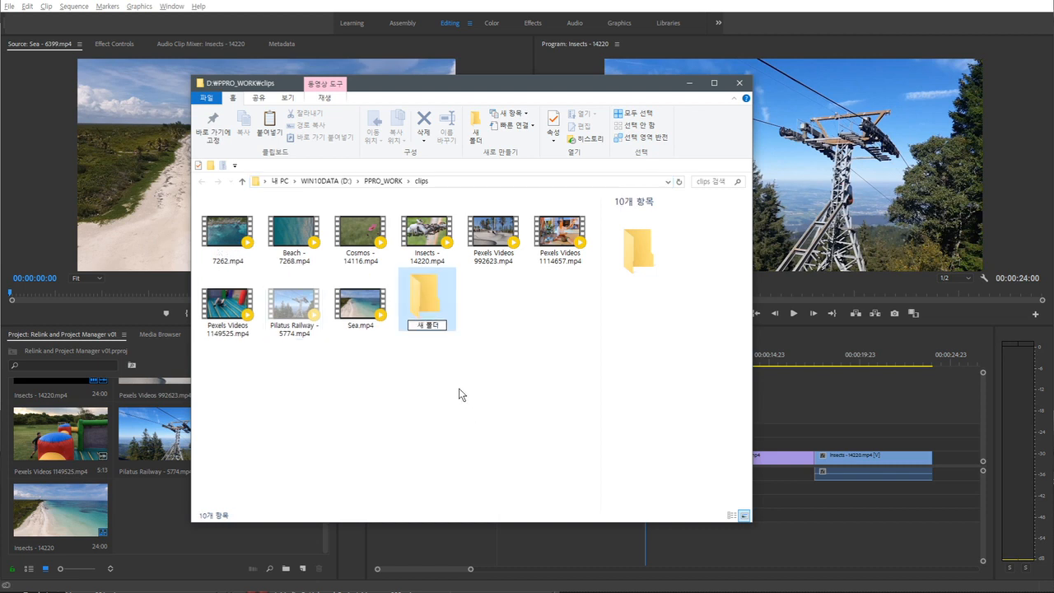
type("Moved")
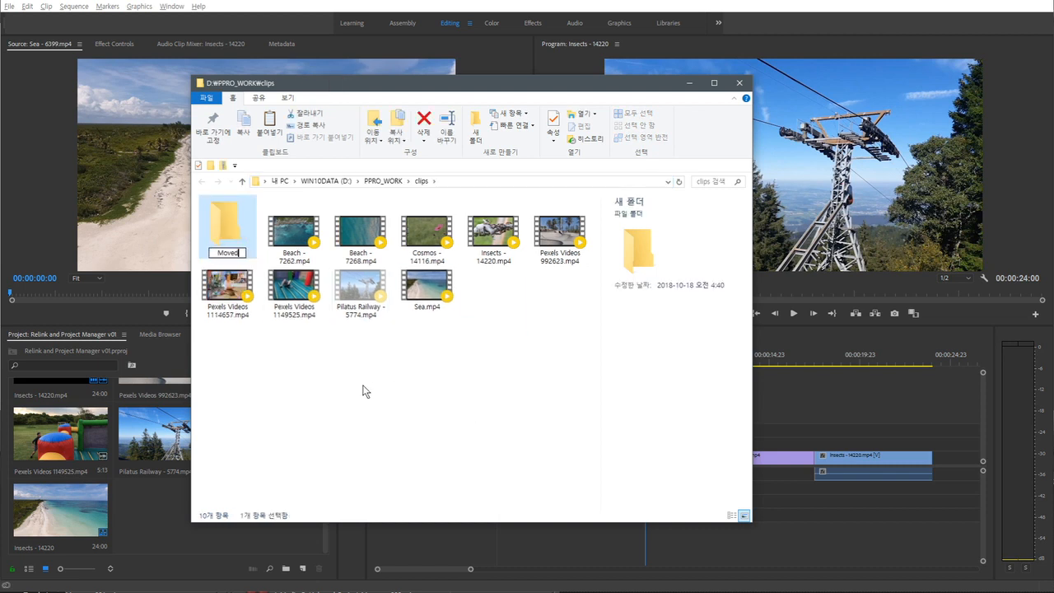
key("Return")
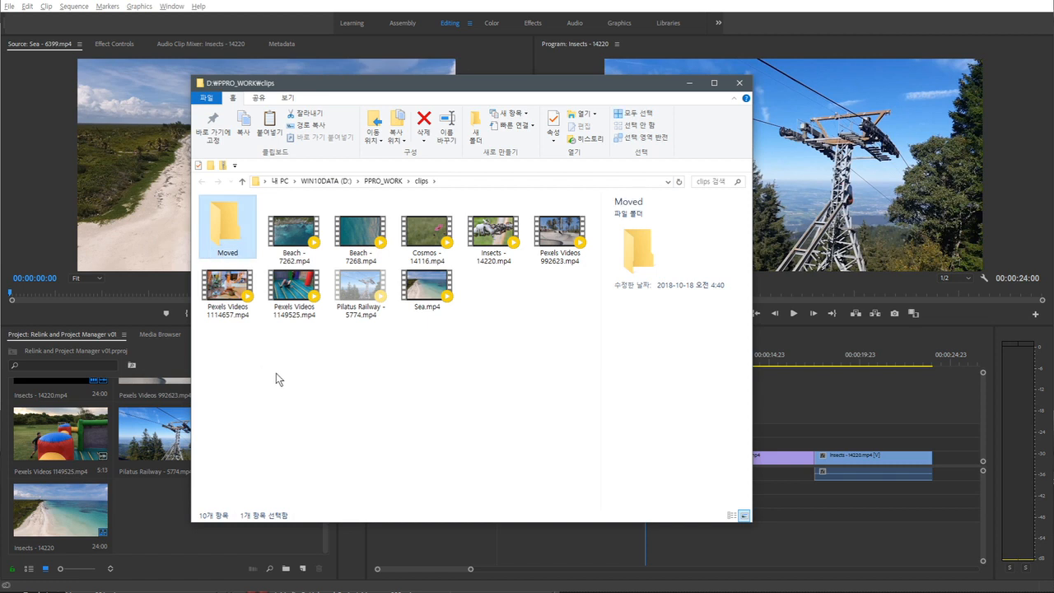
Step: Paste the cut Pilatus Railway file into the Moved folder and switch back to Premiere Pro with no timeline clip selected
left_click(352, 368)
double_click(226, 227)
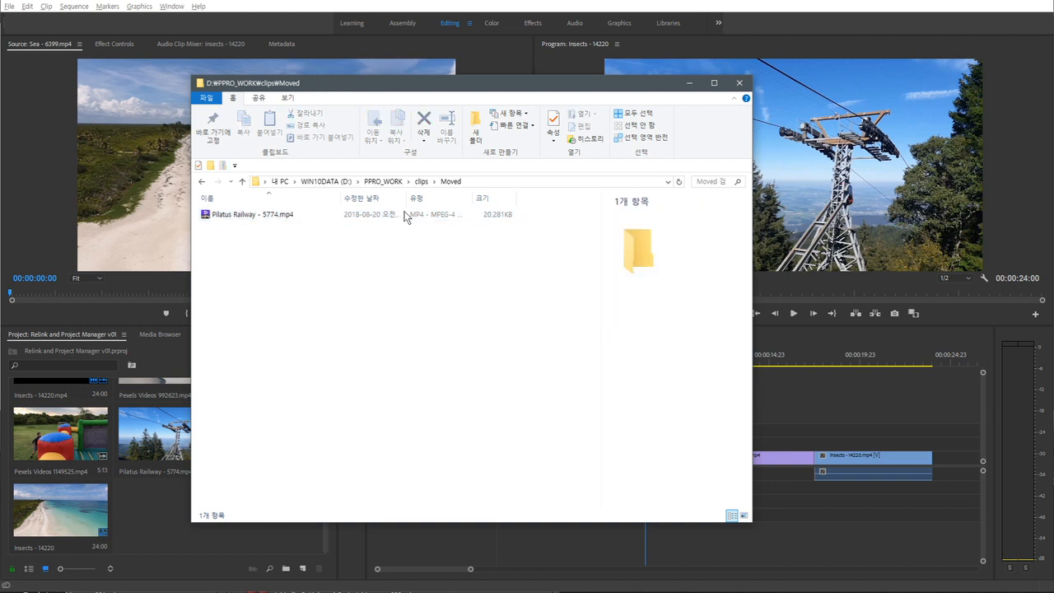
left_click(422, 182)
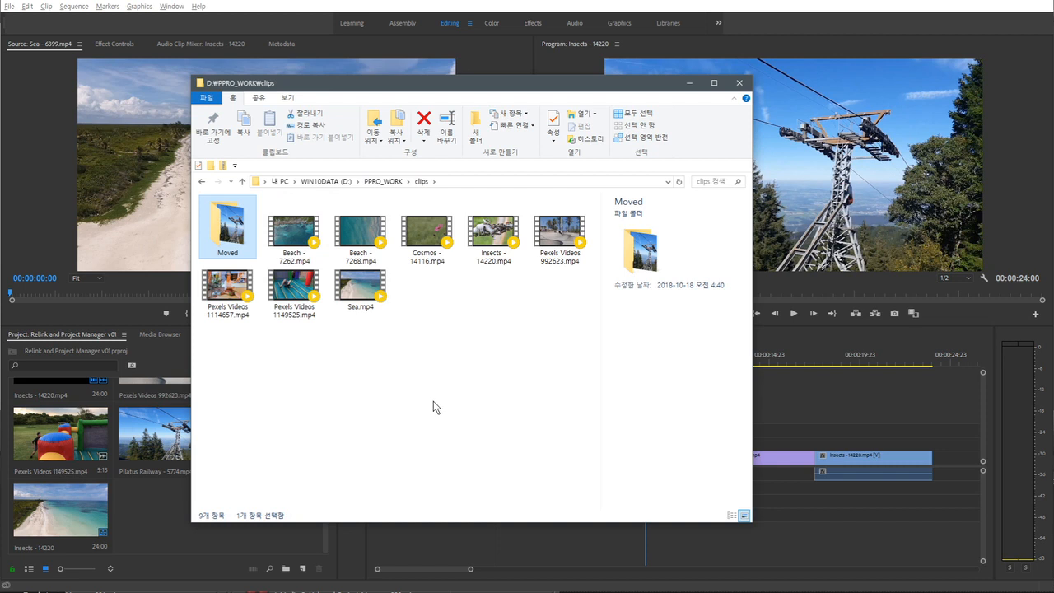
left_click(647, 548)
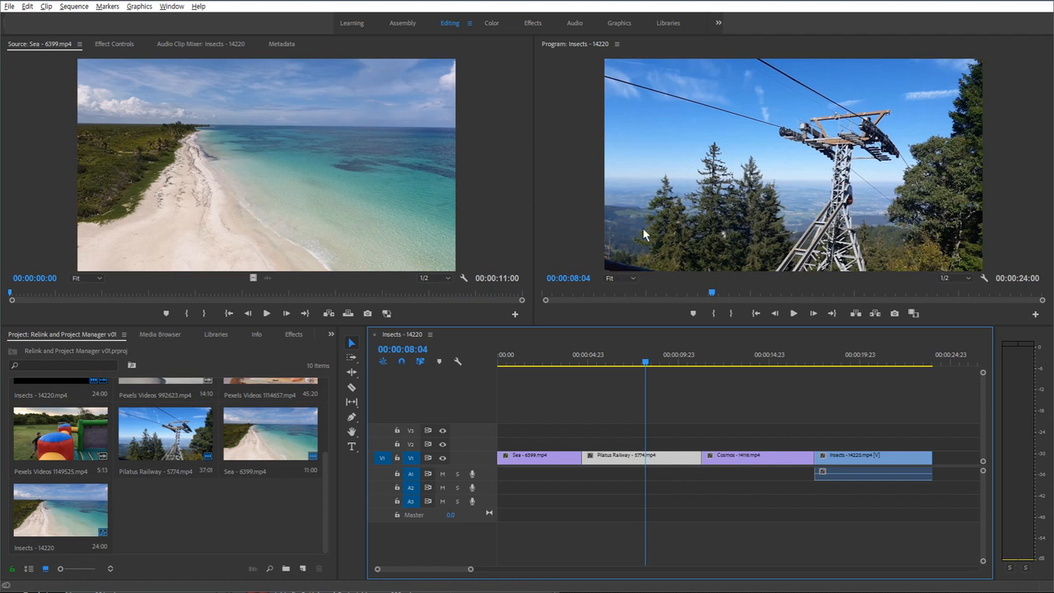
left_click(634, 417)
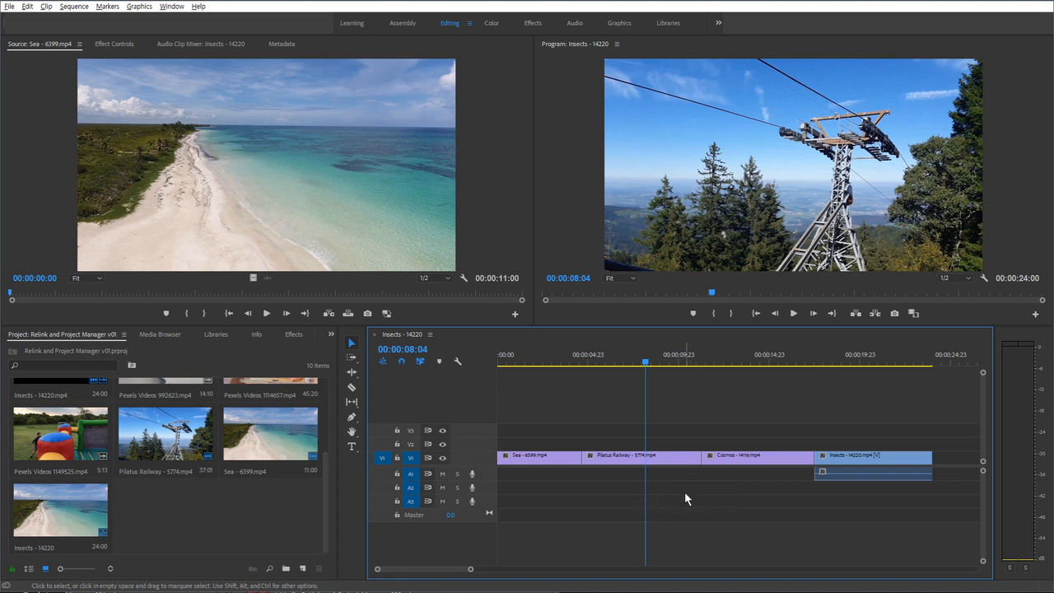
Step: Switch to File Explorer and move the Moved folder out of clips into the PPRO_WORK folder
key("alt+Tab")
left_click(518, 250)
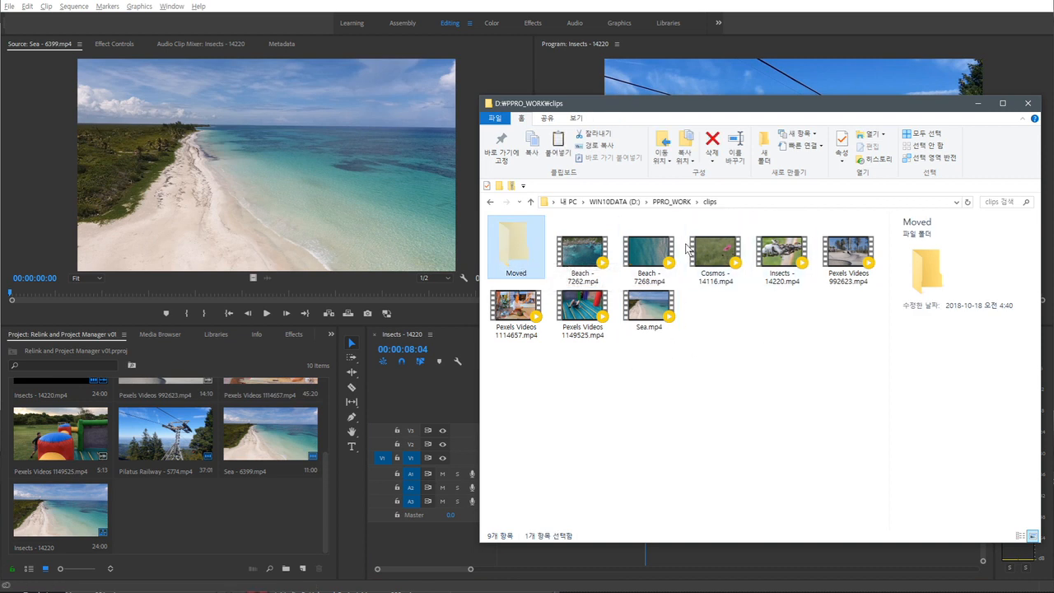
left_click(672, 202)
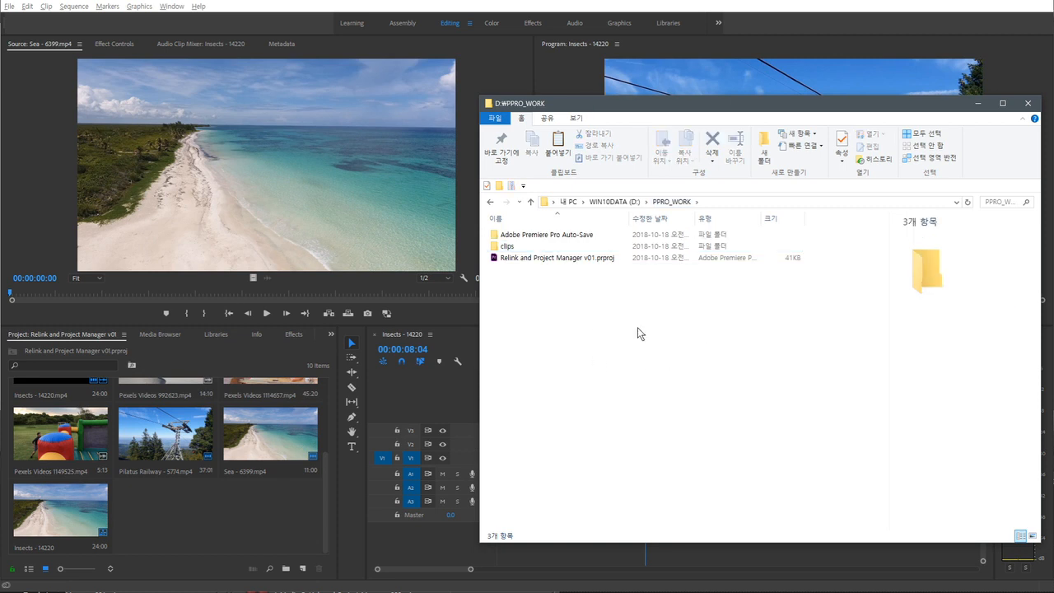
key("ctrl+v")
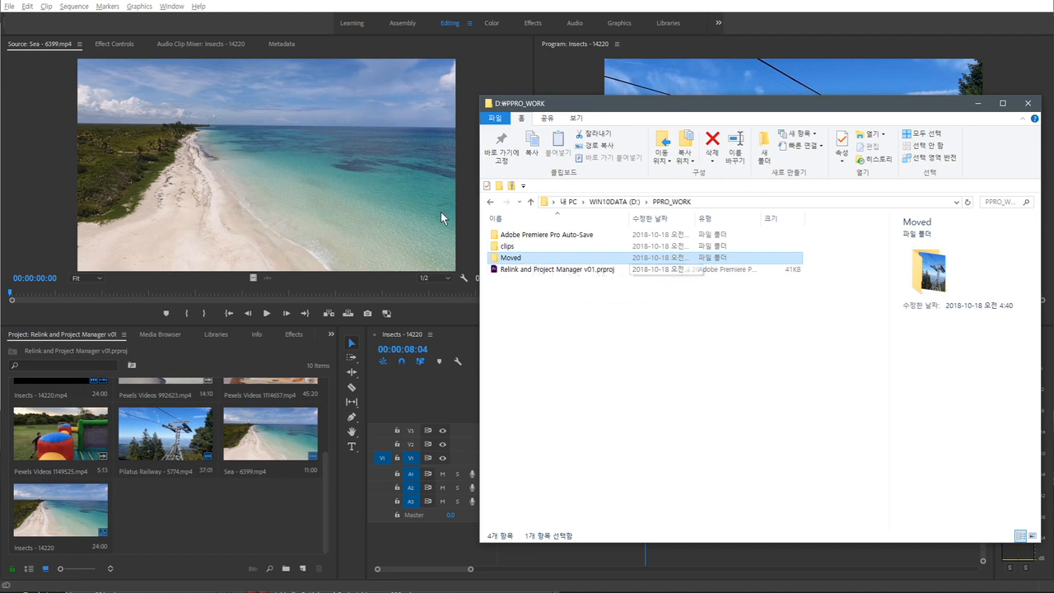
Step: Switch back to Premiere Pro and reveal the source file of the timeline's Pilatus Railway clip in File Explorer
left_click(616, 7)
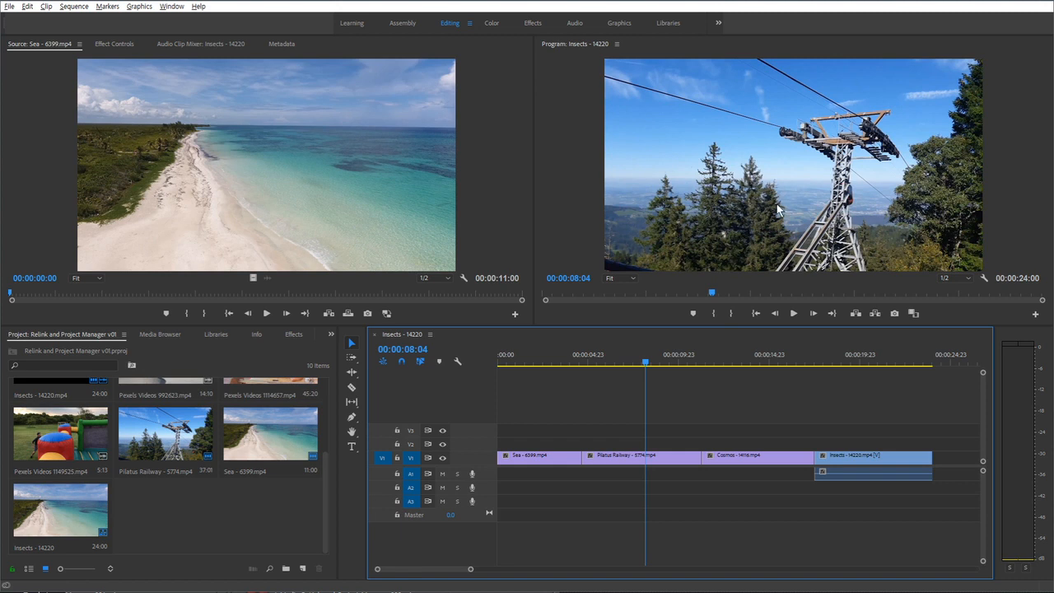
right_click(641, 463)
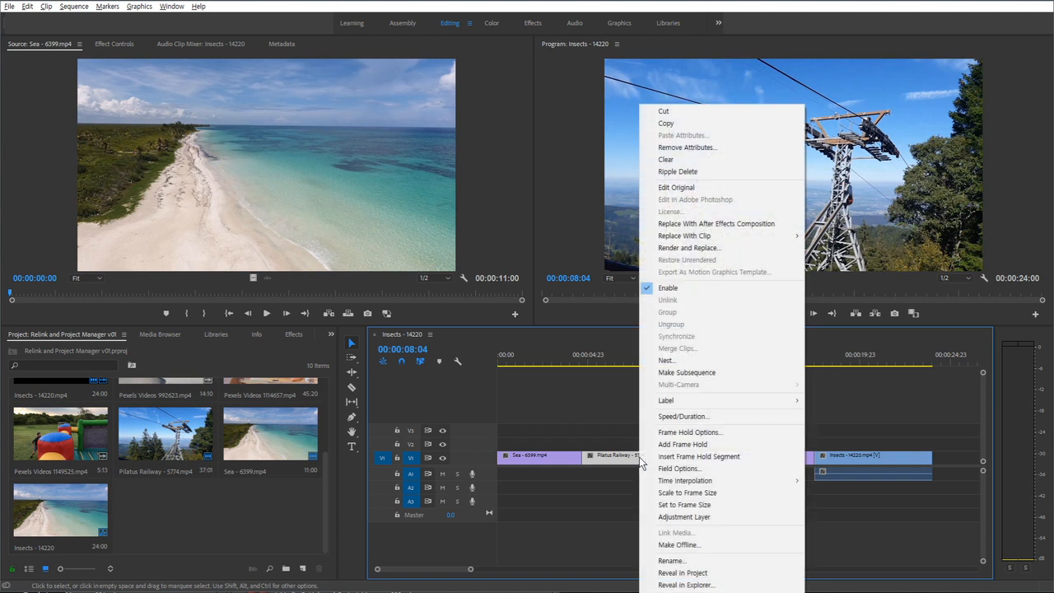
left_click(733, 584)
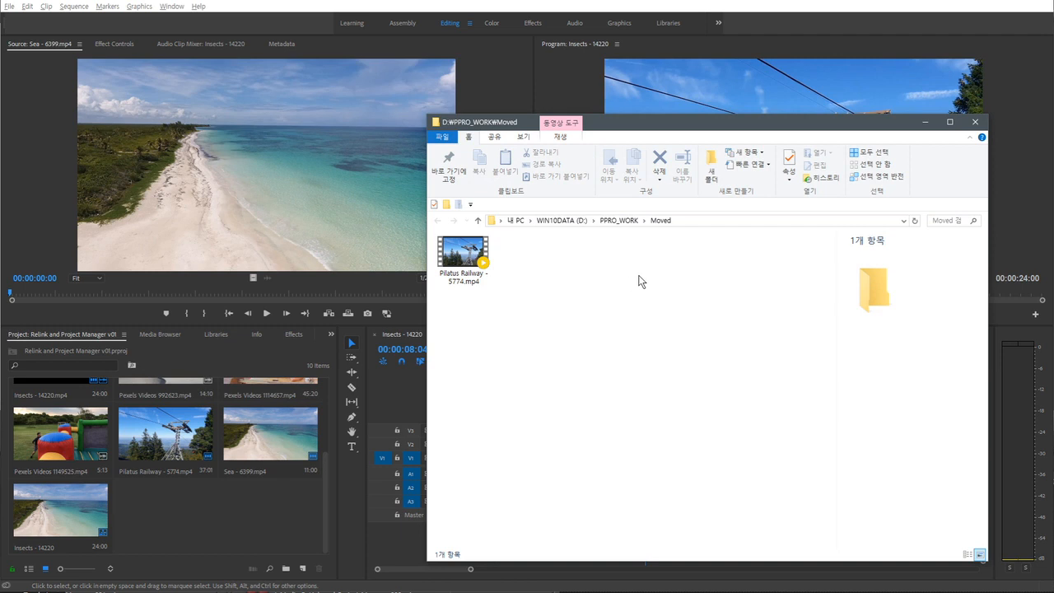
Step: Move the Moved folder out of PPRO_WORK into the root of the WIN10DATA (D:) drive
left_click(620, 220)
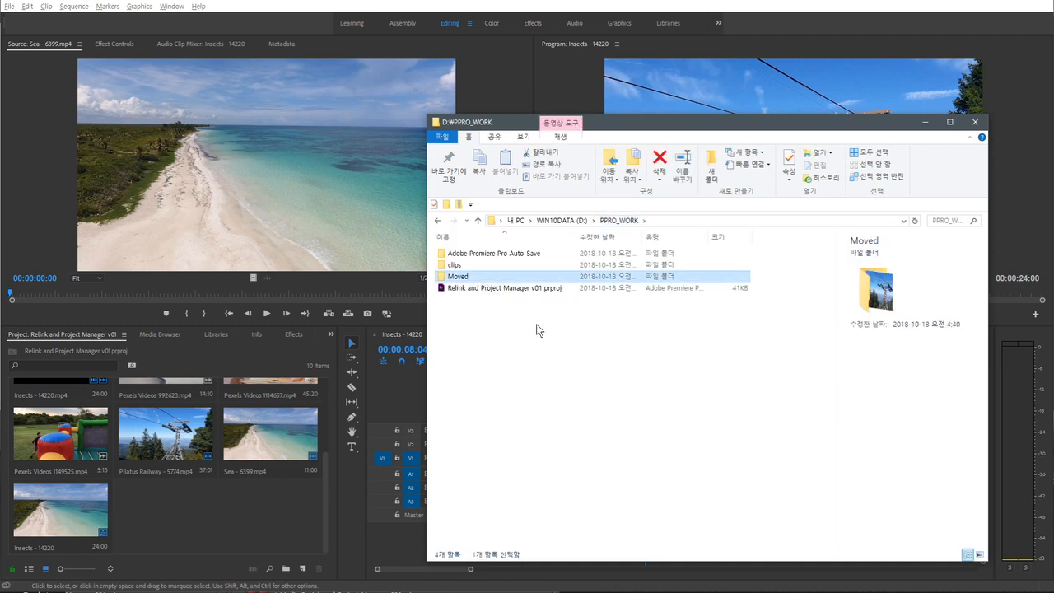
left_click(576, 222)
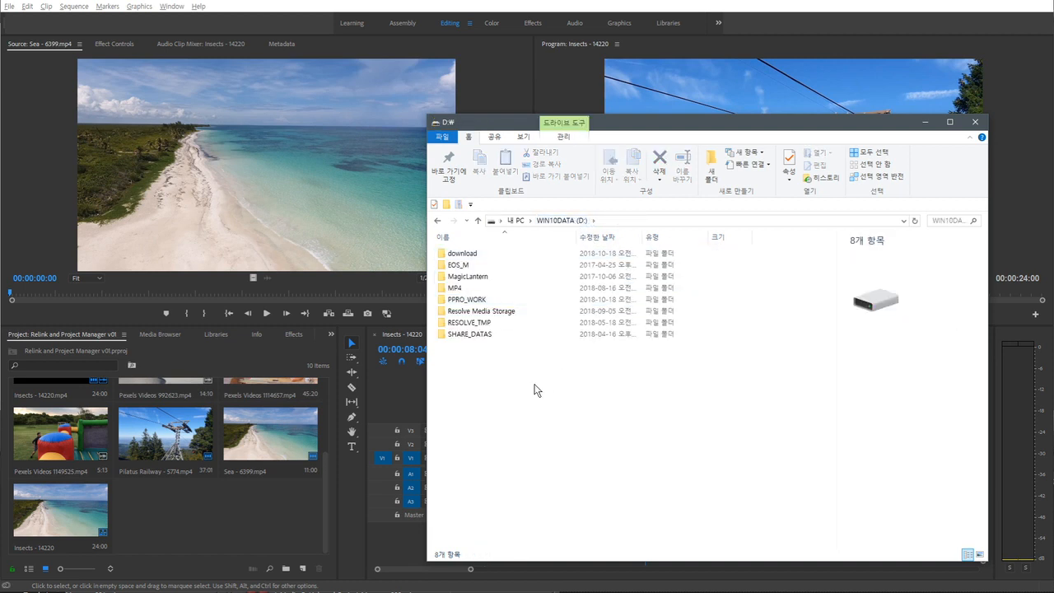
key("ctrl+v")
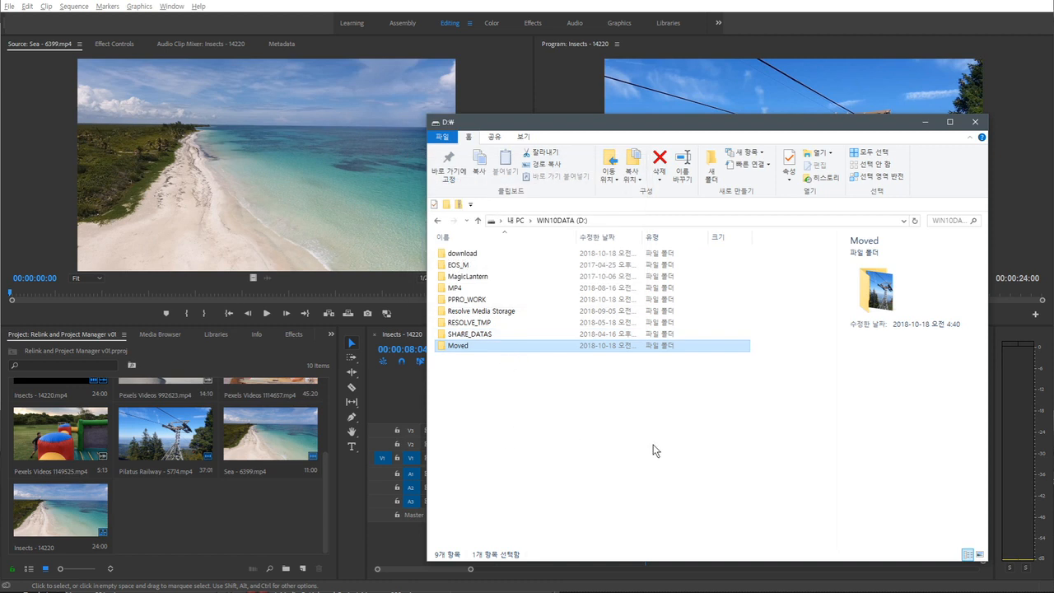
Step: Open the PPRO_WORK folder, select the Relink and Project Manager v01.prproj file, and switch back to Premiere Pro
left_click(492, 302)
double_click(492, 301)
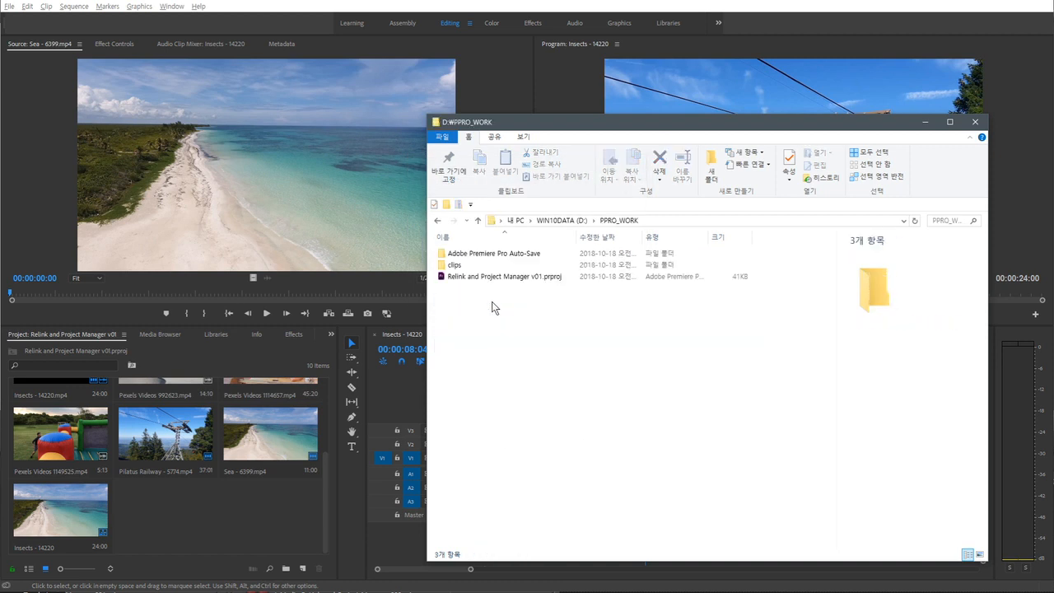
left_click(542, 278)
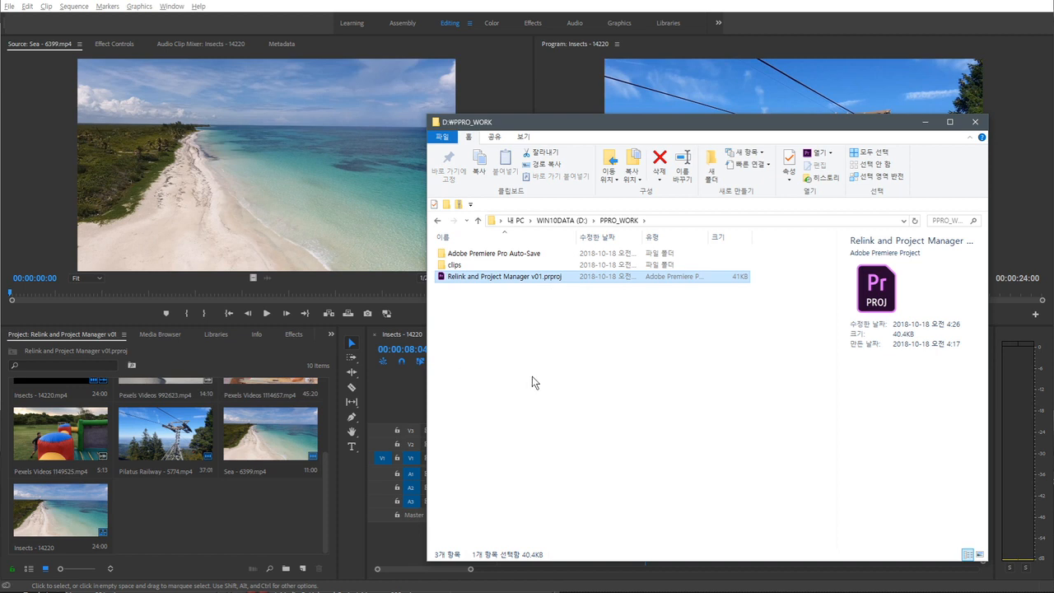
left_click(408, 395)
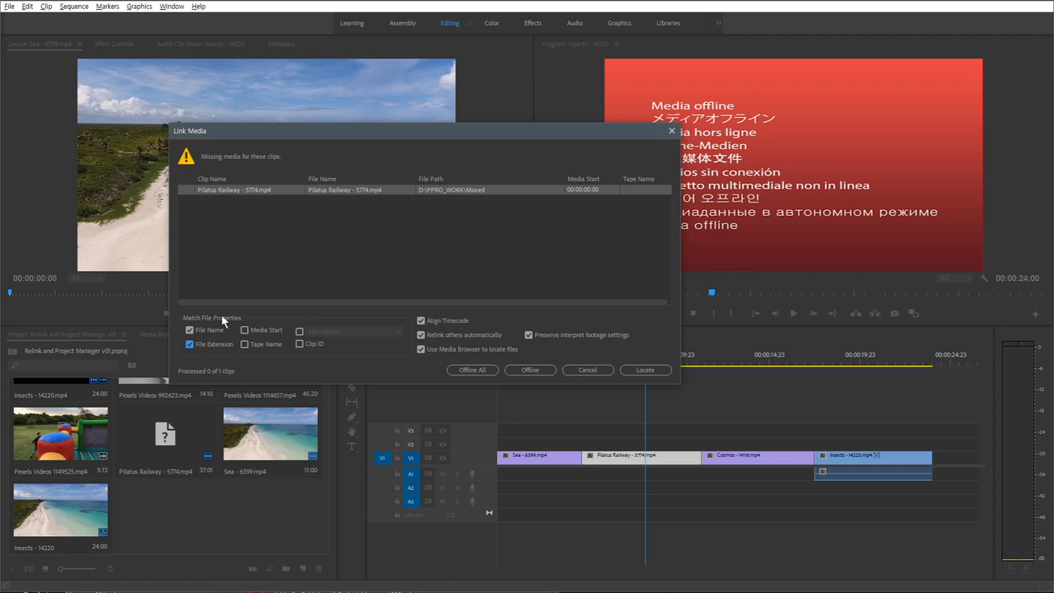
Step: Start locating the missing Pilatus Railway - 5774.mp4 and browse to the Moved folder on the D: drive
left_click(646, 371)
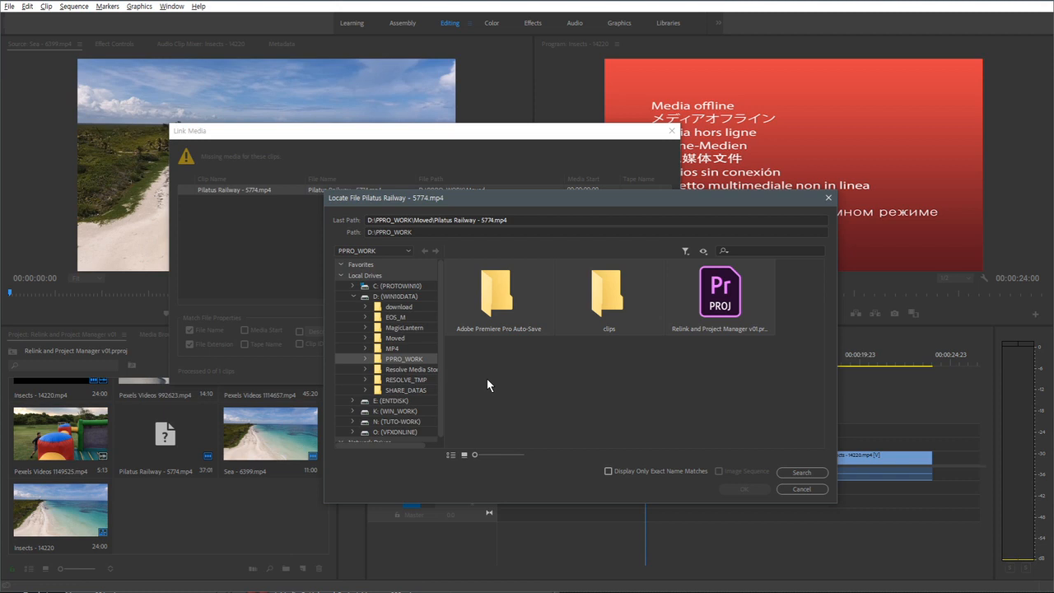
left_click(396, 295)
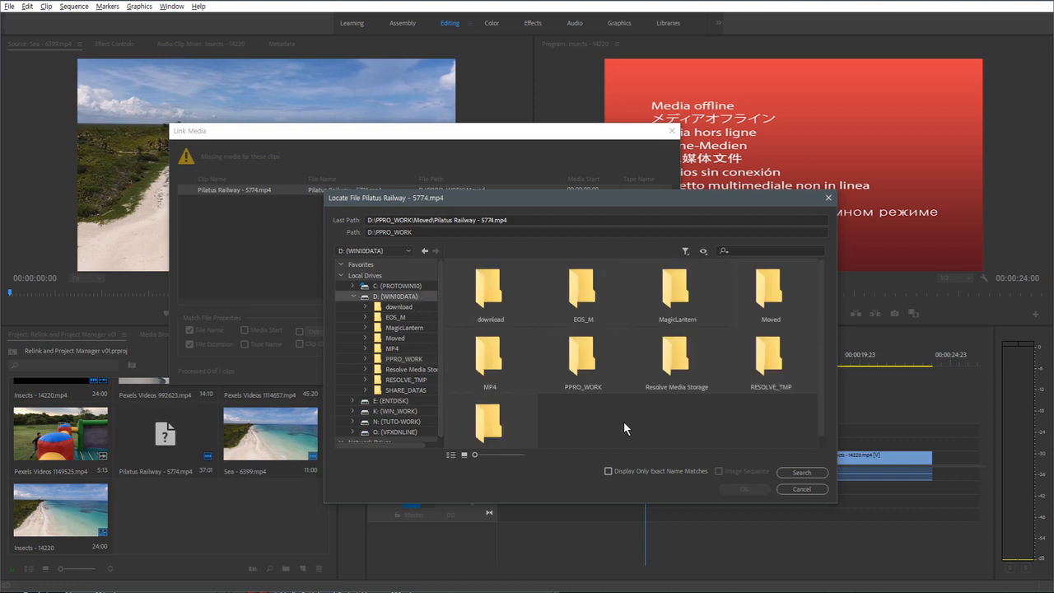
scroll(635, 417, "down", 1)
double_click(768, 290)
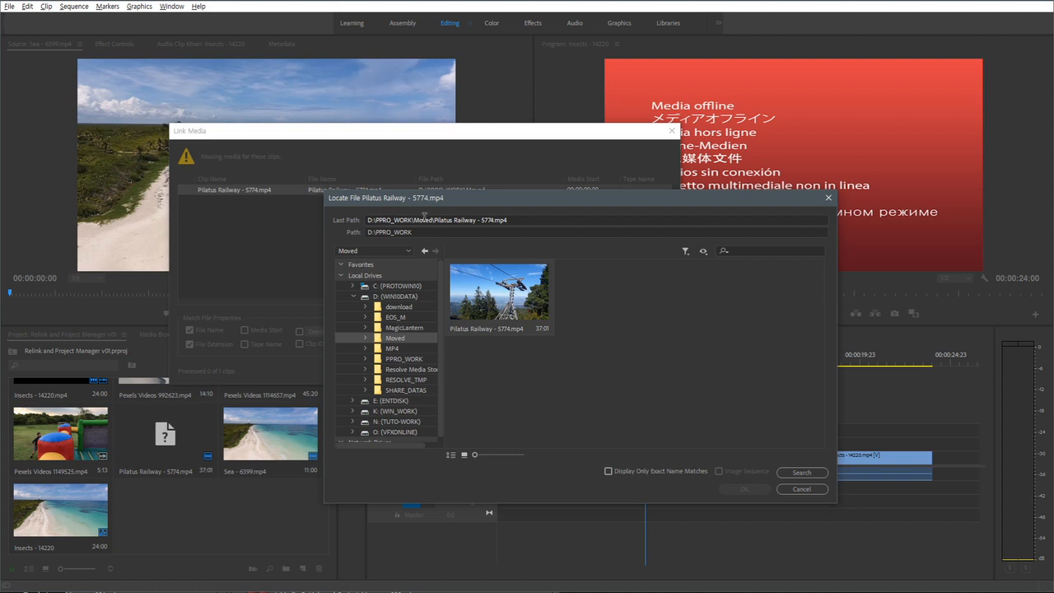
Step: Compare the last and new paths, relink the clip to D:\Moved\Pilatus Railway - 5774.mp4, and move the playhead to 00:00:07:00
left_click_drag(414, 220, 508, 219)
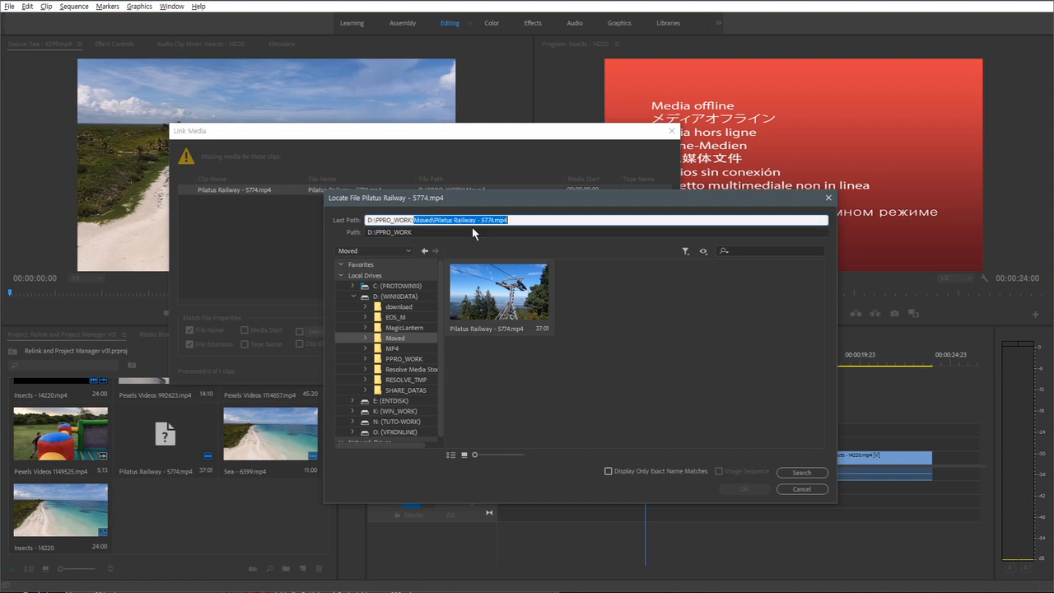
left_click(504, 307)
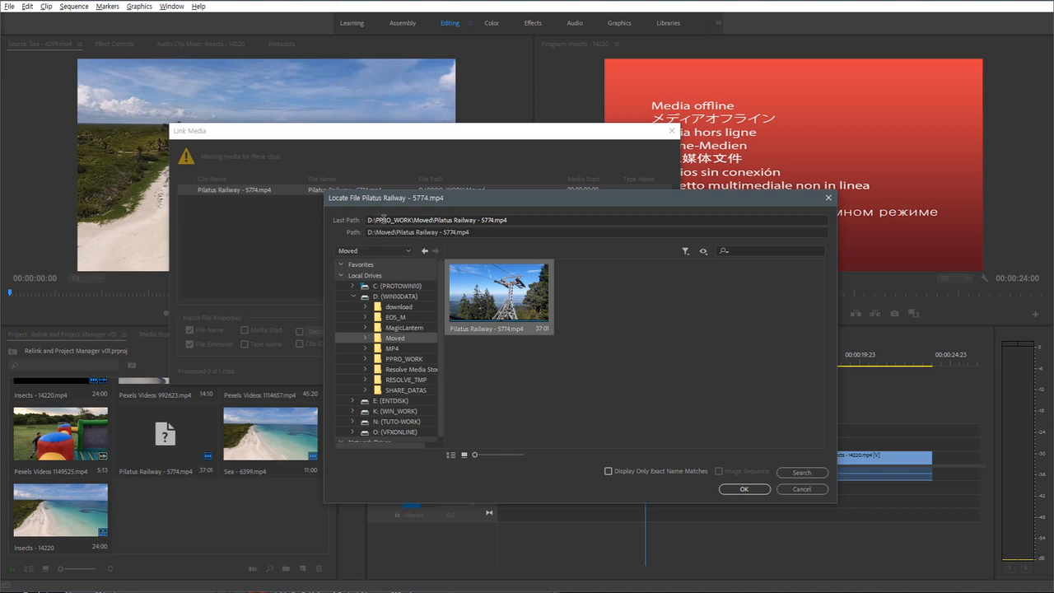
left_click(516, 219)
left_click(470, 232)
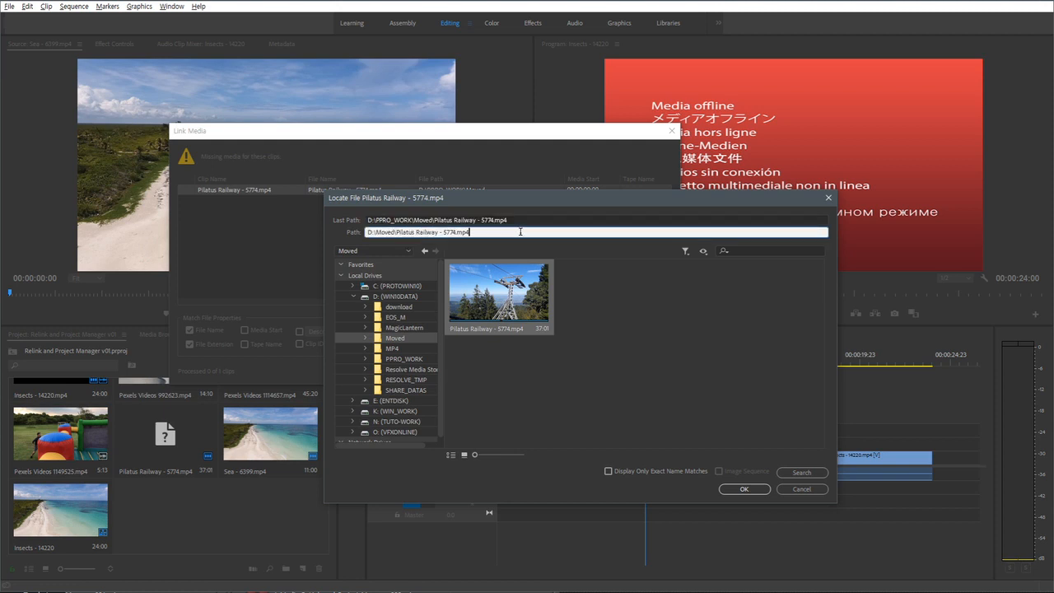
left_click(539, 323)
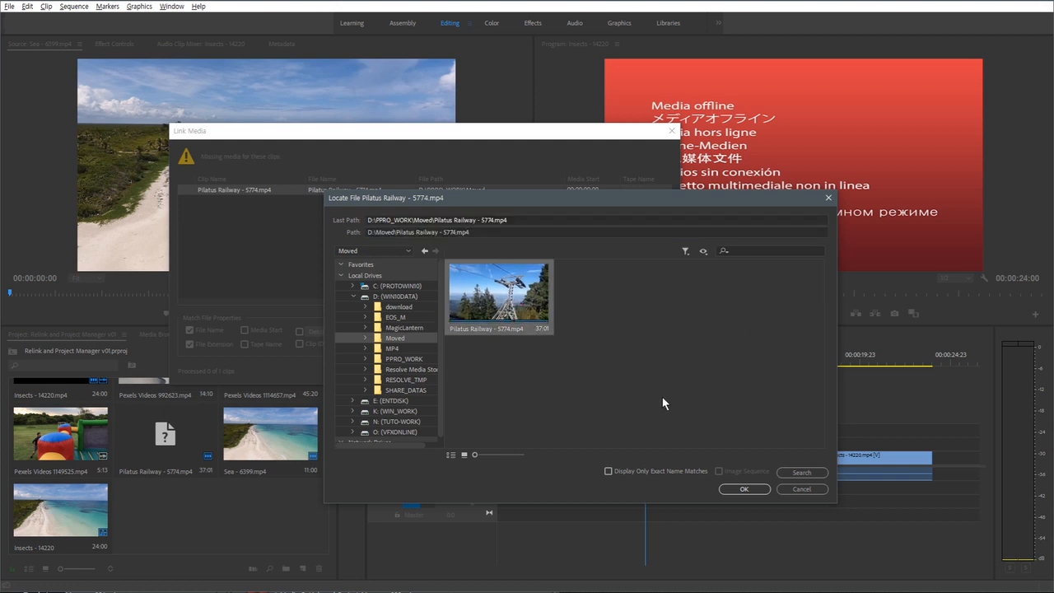
left_click(739, 489)
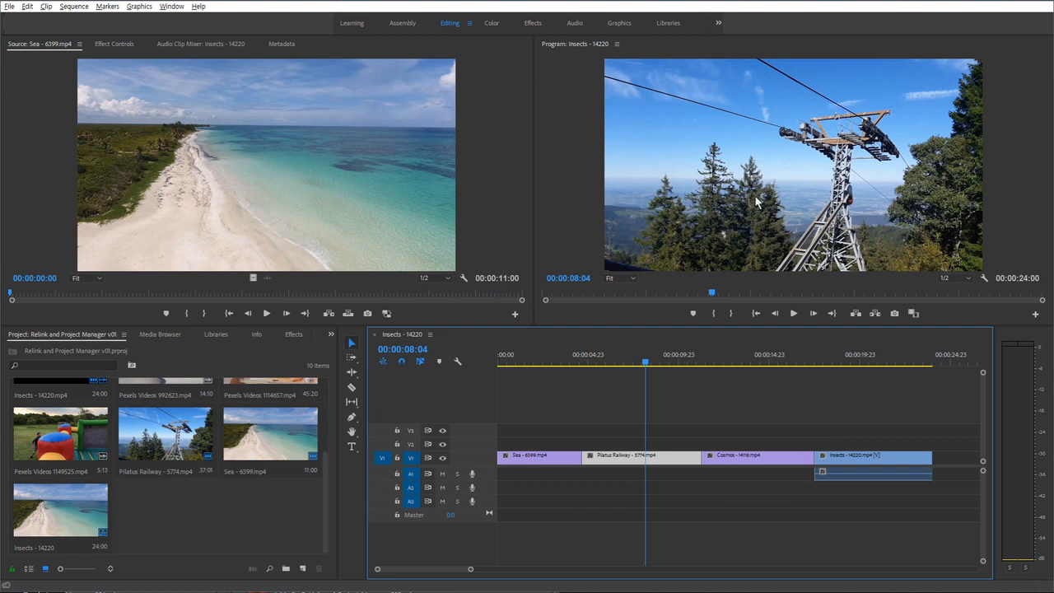
left_click_drag(646, 362, 624, 363)
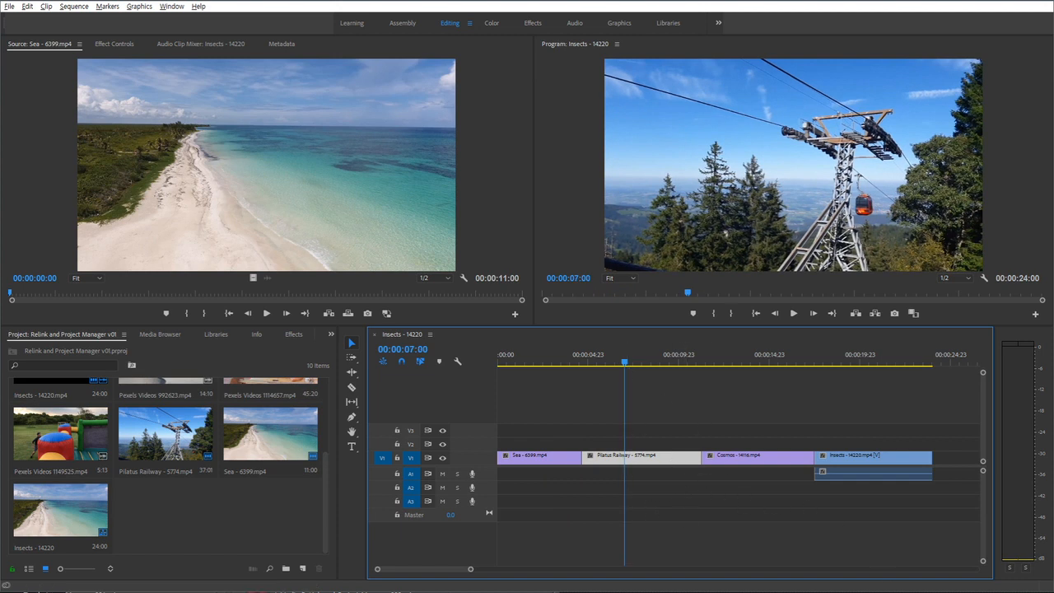
Step: Switch to File Explorer and move the Moved folder from the D: drive root into the PPRO_WORK folder
mouse_move(902, 592)
left_click(820, 572)
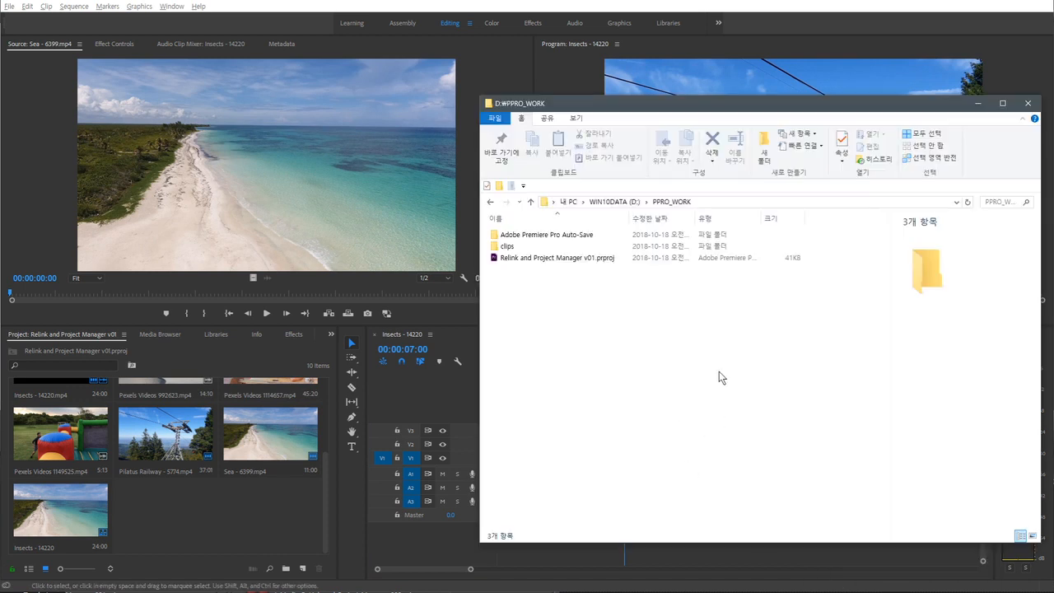
left_click(621, 202)
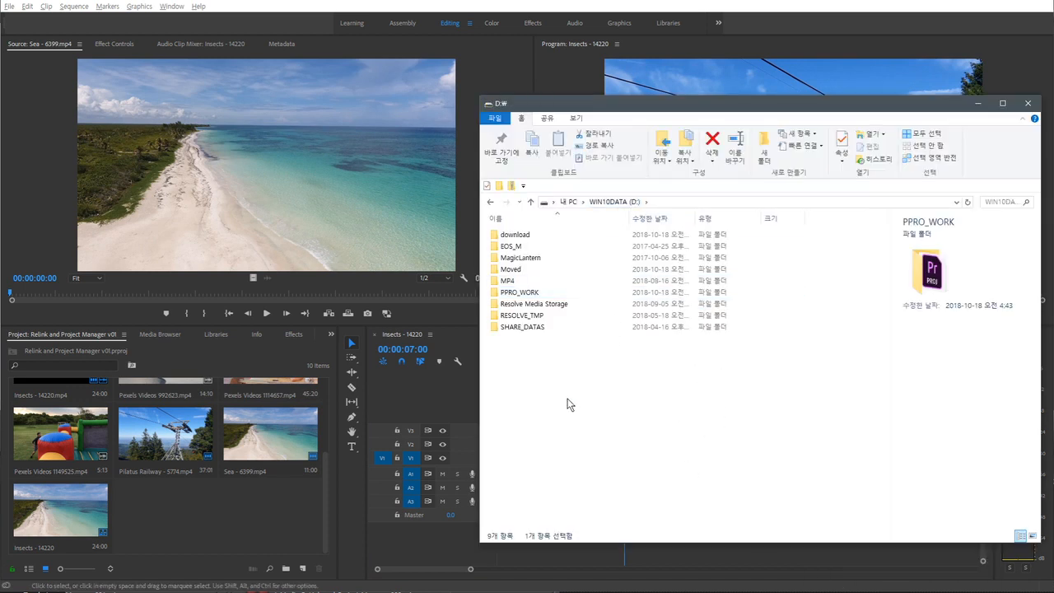
left_click(510, 270)
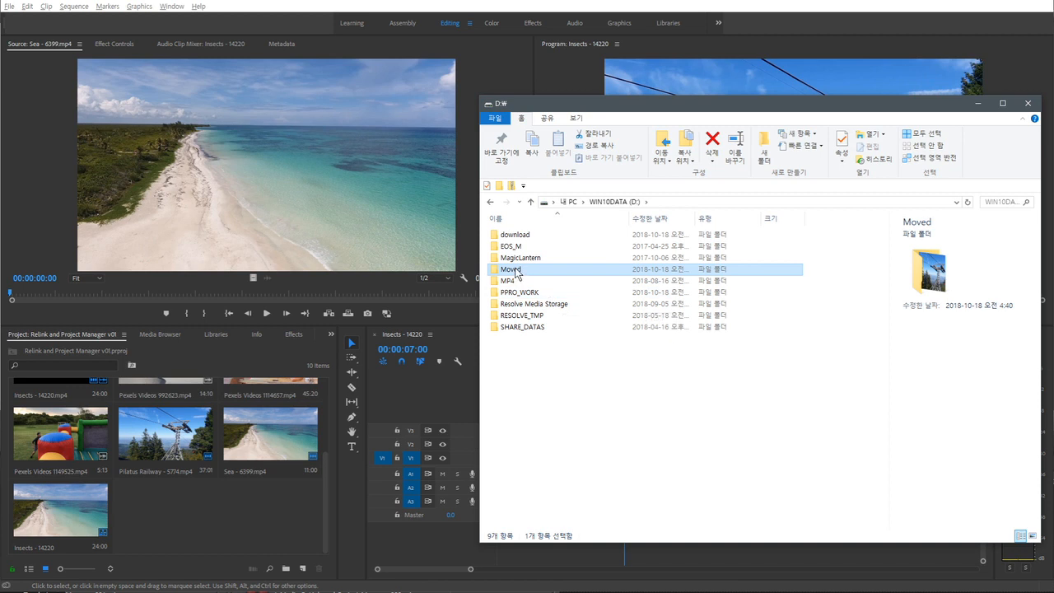
left_click_drag(519, 272, 525, 298)
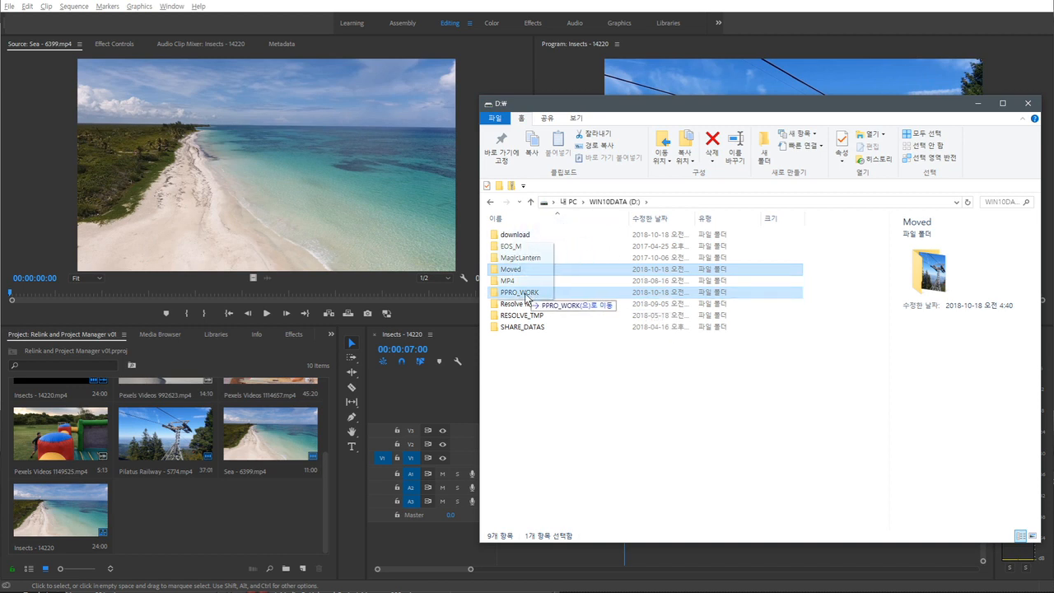
left_click_drag(525, 298, 527, 297)
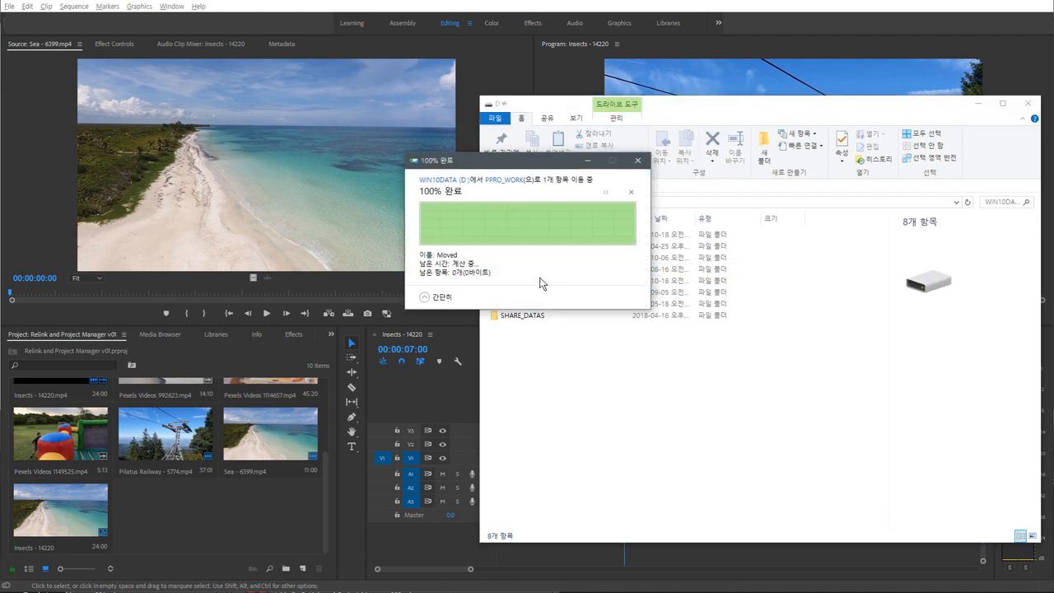
Step: Open PPRO_WORK, check the Moved folder next to the project file, and return to Premiere Pro
left_click(534, 282)
double_click(534, 284)
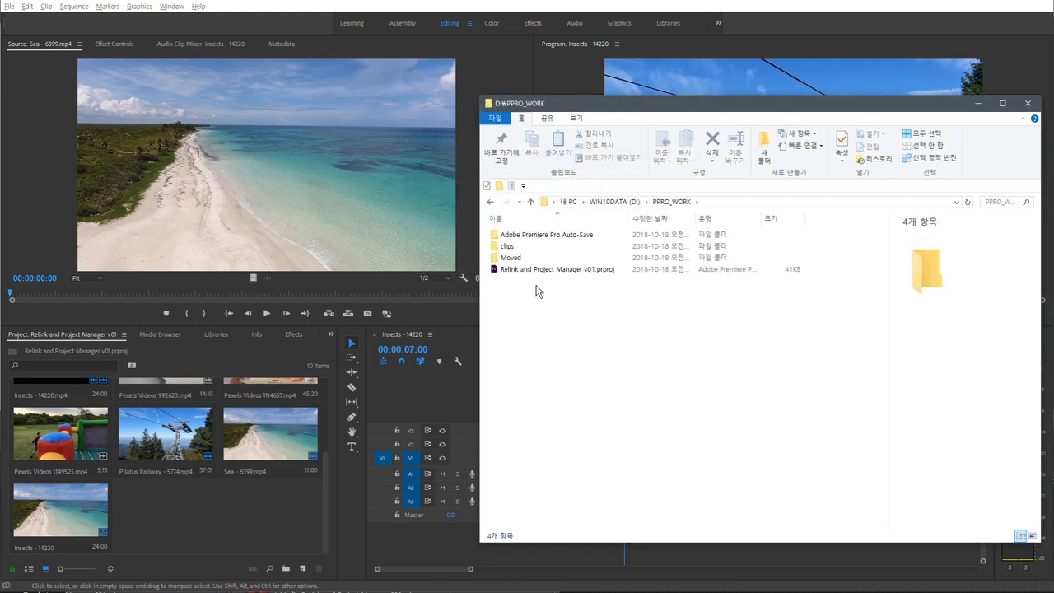
left_click(529, 258)
left_click(558, 269)
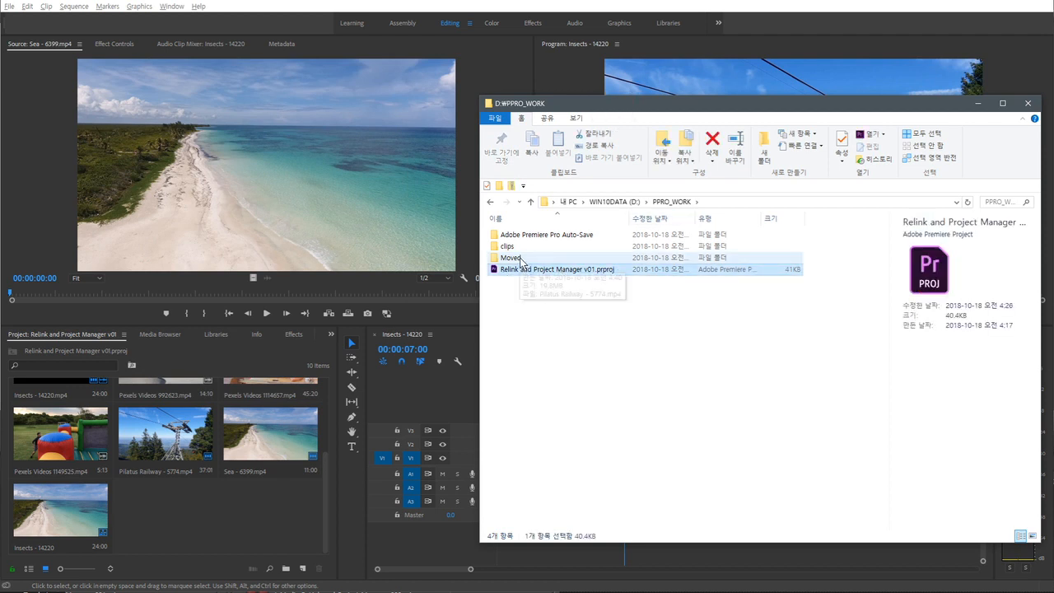
left_click(523, 259)
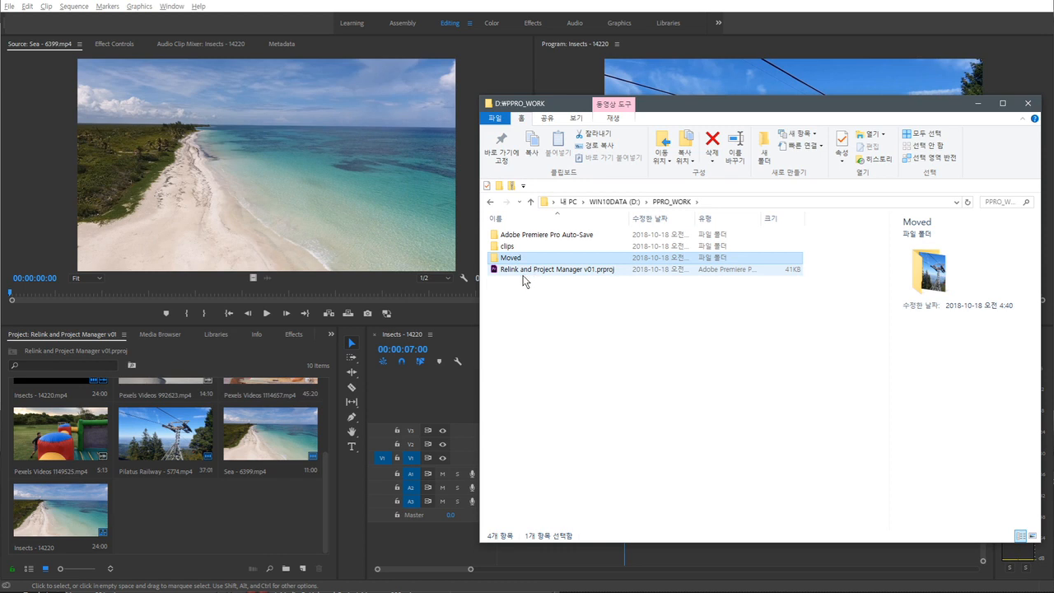
double_click(524, 270)
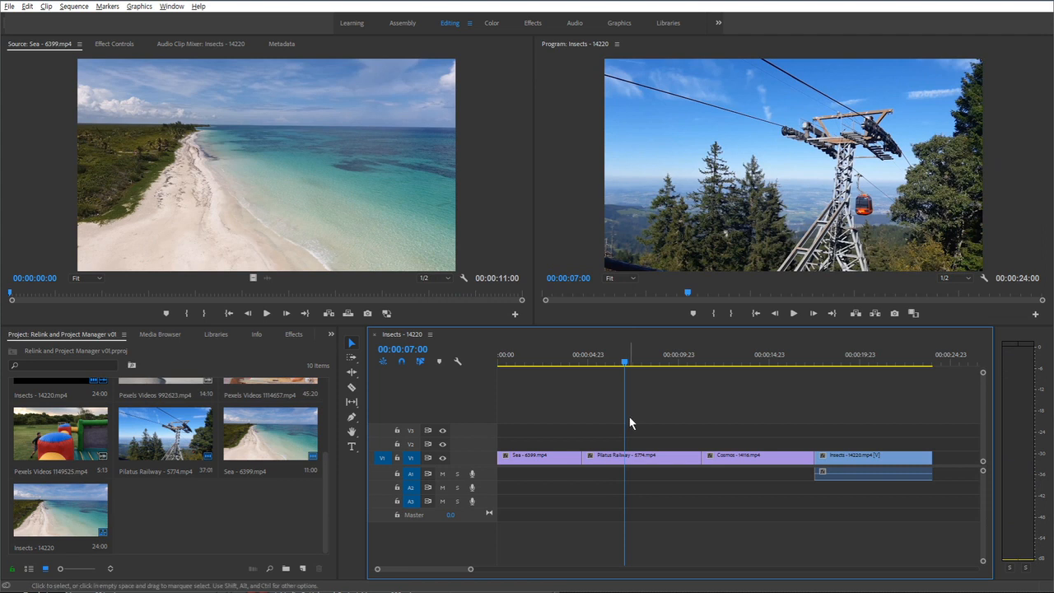
Step: Move the Moved folder from PPRO_WORK into the clips folder, check it there, and return to Premiere Pro
key("alt+Tab")
left_click(541, 308)
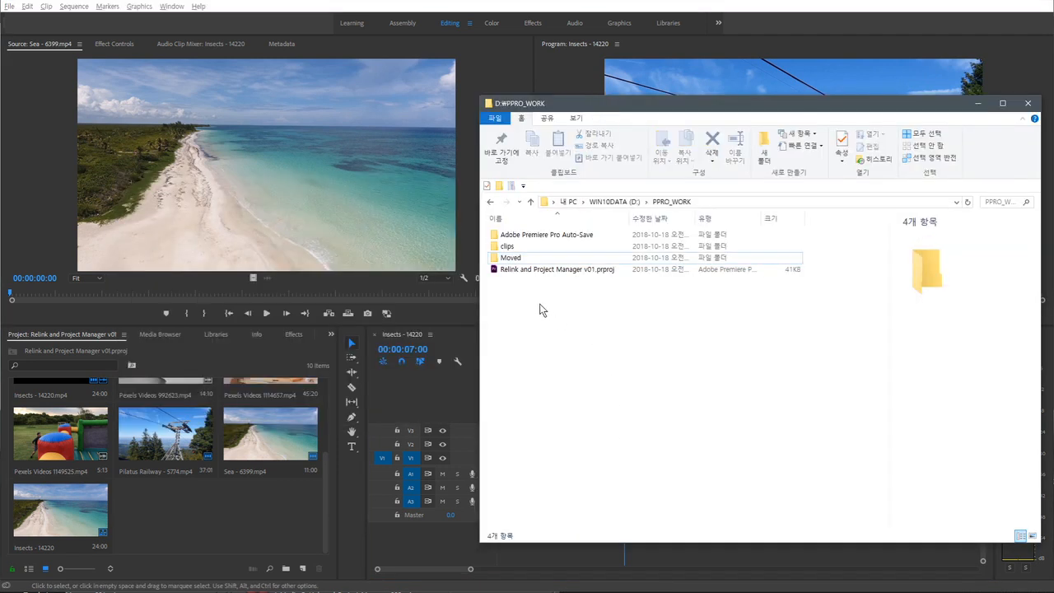
left_click_drag(517, 259, 512, 248)
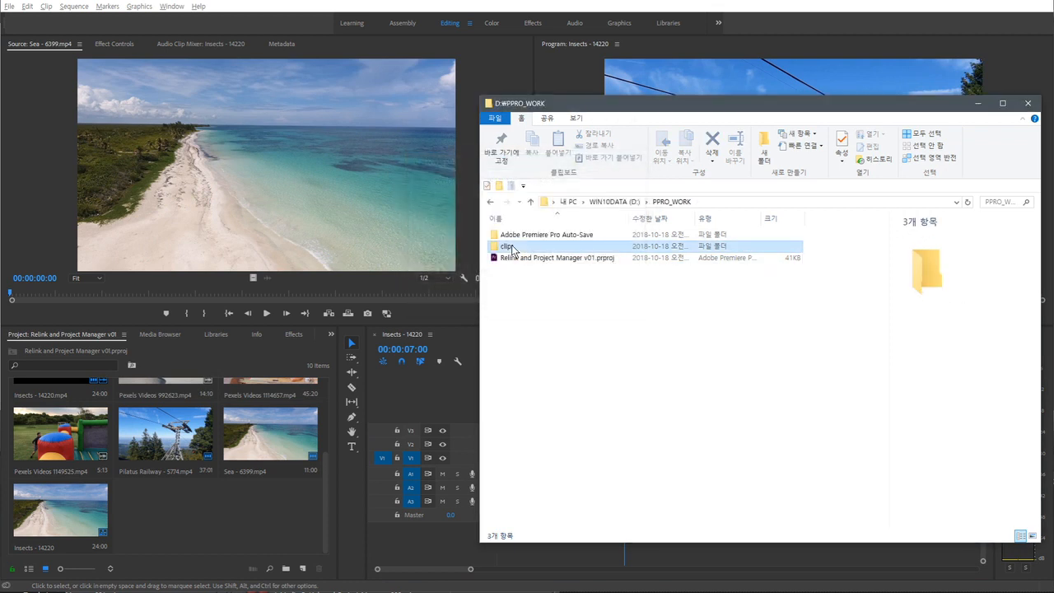
double_click(512, 246)
left_click(517, 258)
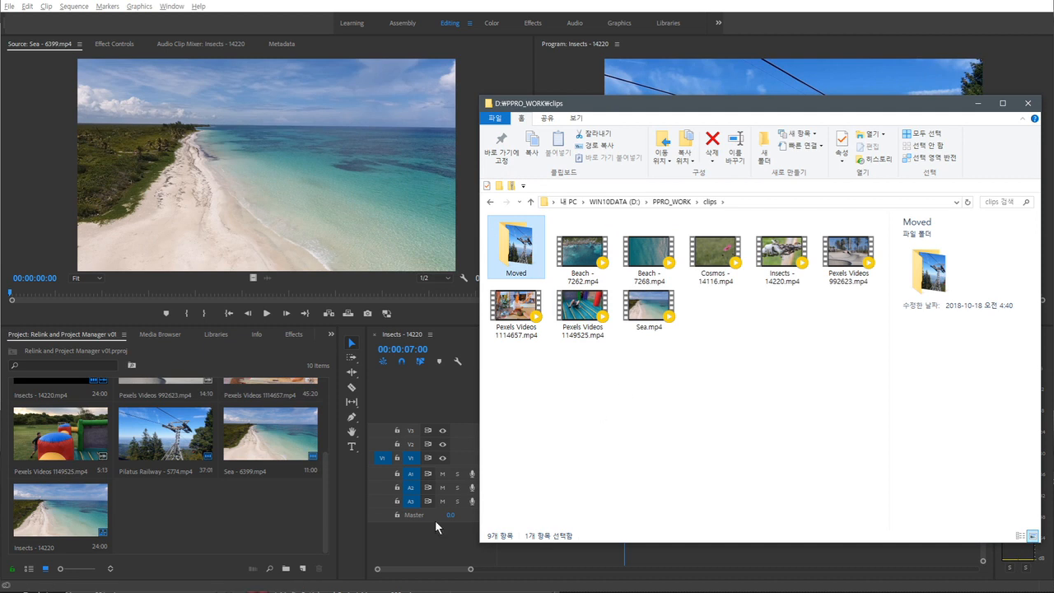
left_click(642, 555)
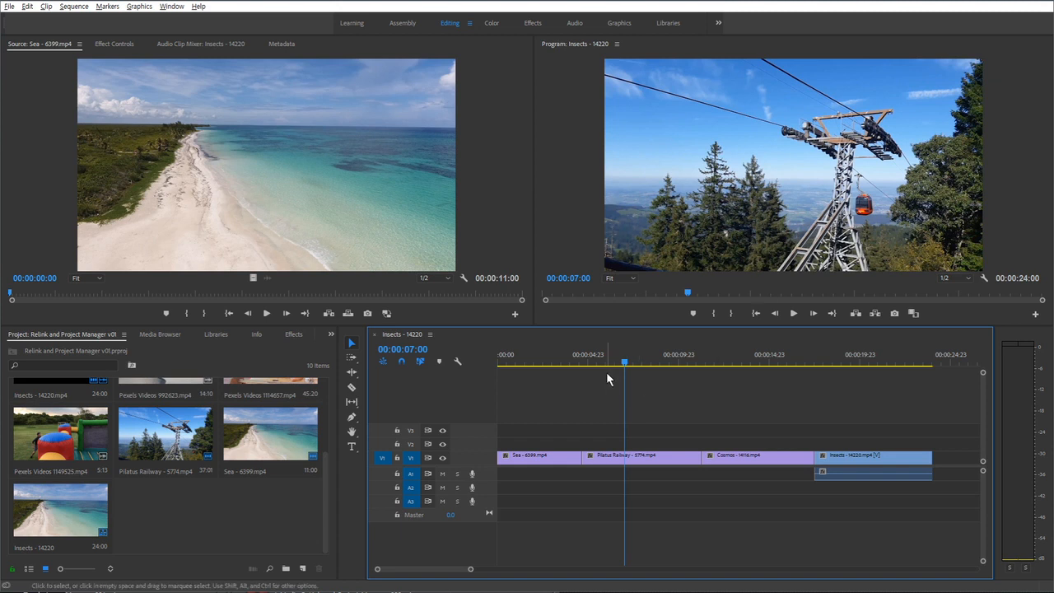
Step: Switch to File Explorer and move Pilatus Railway - 5774.mp4 from the Moved folder back into the clips folder
key("alt+Tab")
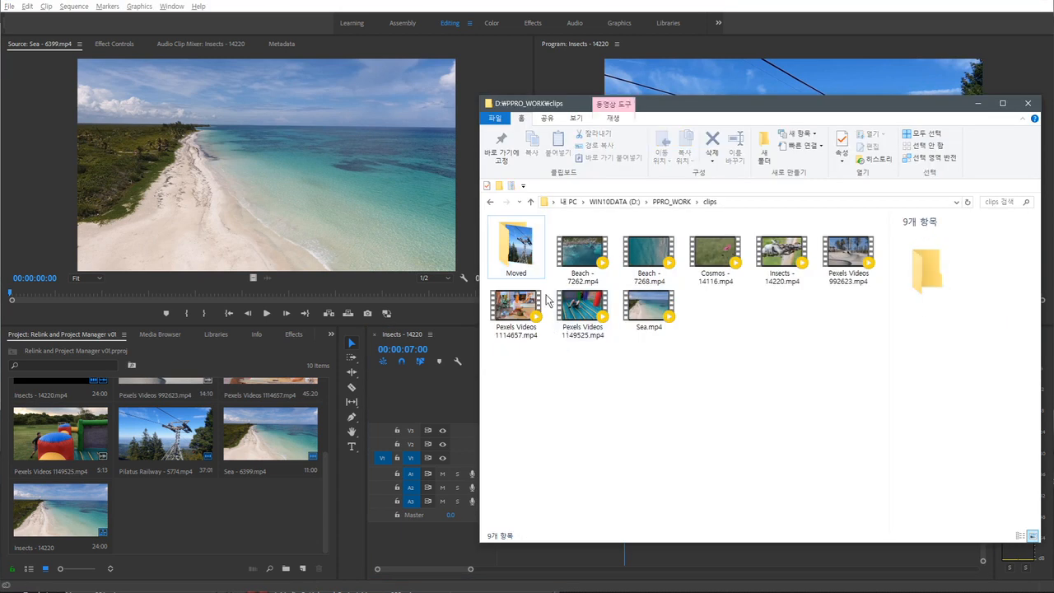
double_click(530, 268)
left_click_drag(588, 354, 536, 241)
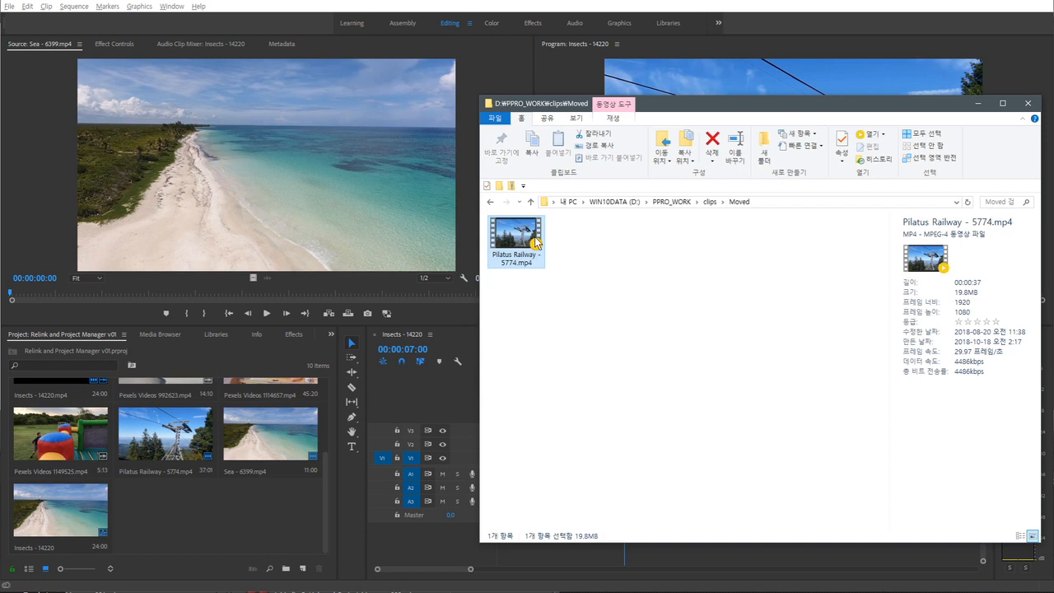
left_click(710, 202)
left_click(648, 381)
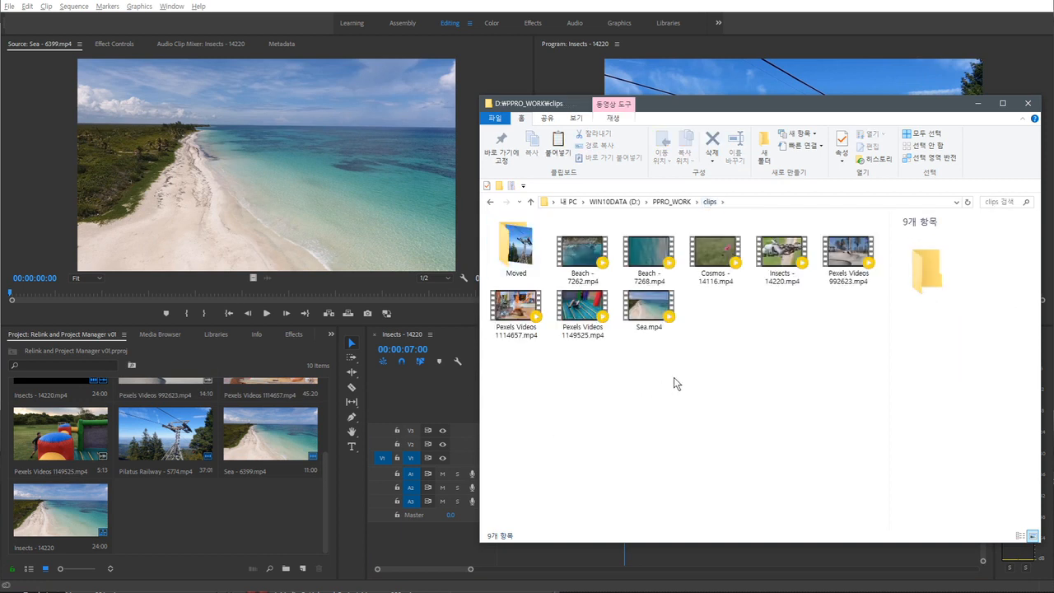
key("ctrl+v")
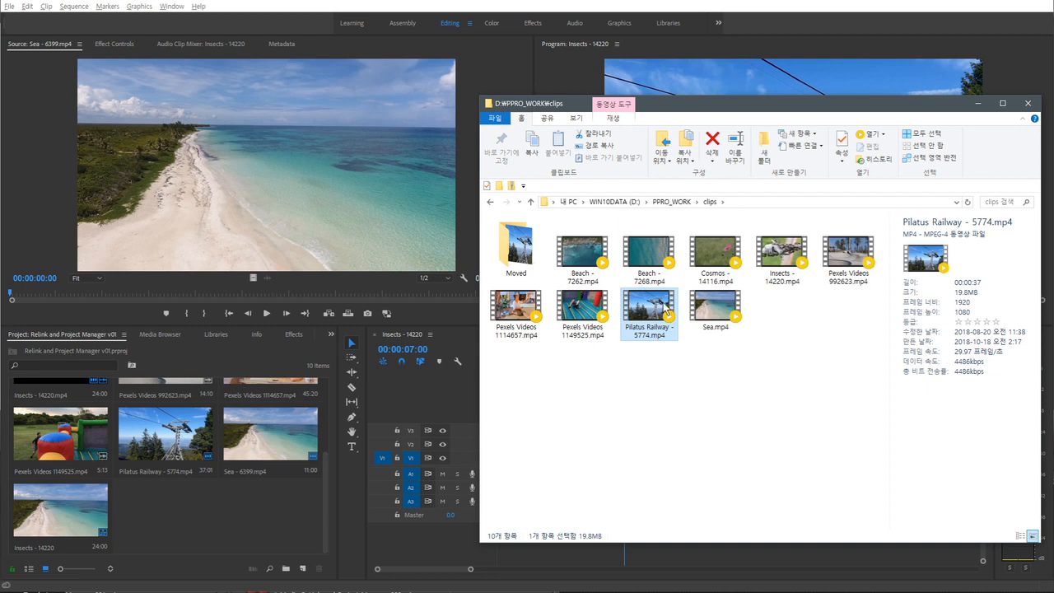
Step: Check inside the Moved folder, go back to the clips folder and return to Premiere Pro
left_click(603, 402)
double_click(519, 247)
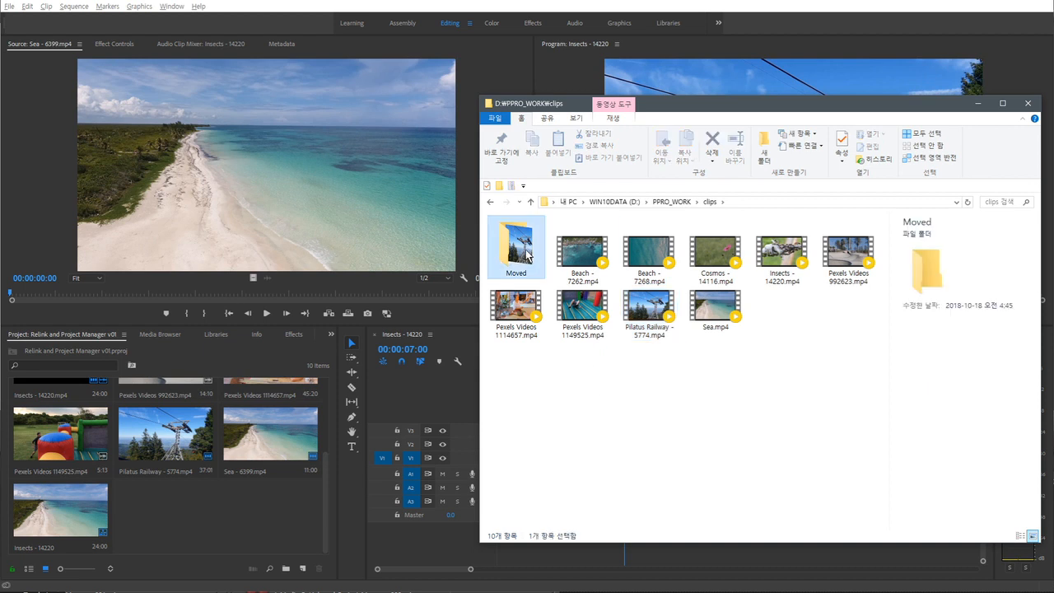
left_click(490, 201)
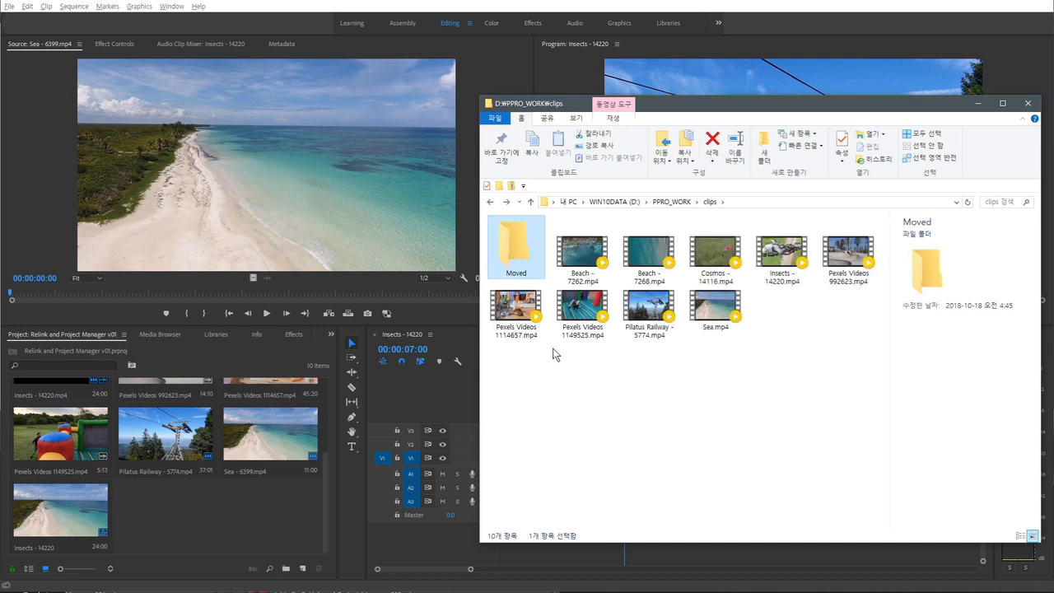
left_click(599, 379)
left_click(638, 557)
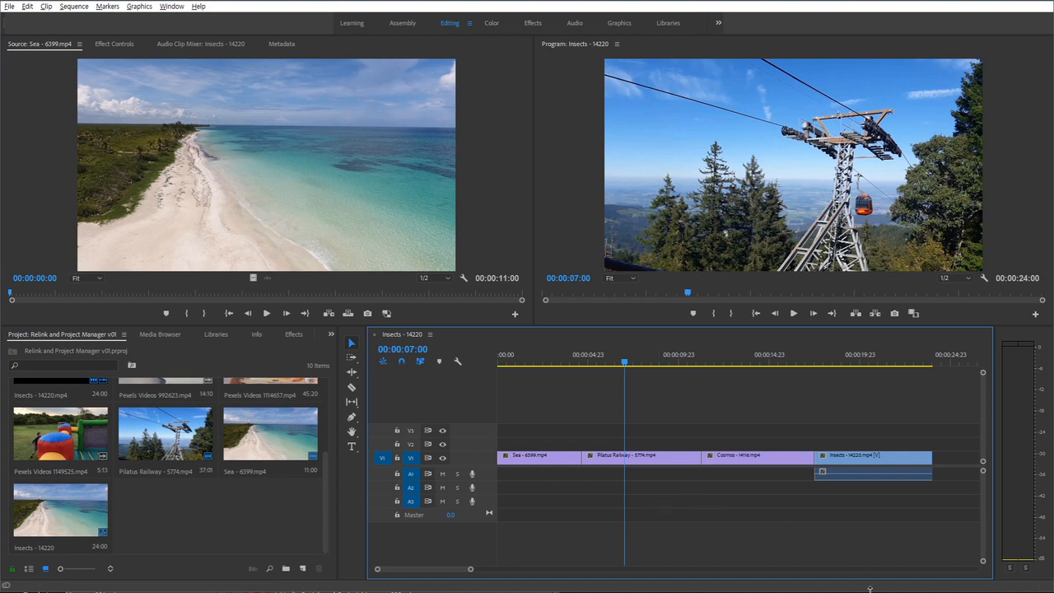
Step: Switch to File Explorer and move the clips folder from PPRO_WORK to the D: drive root
left_click(856, 568)
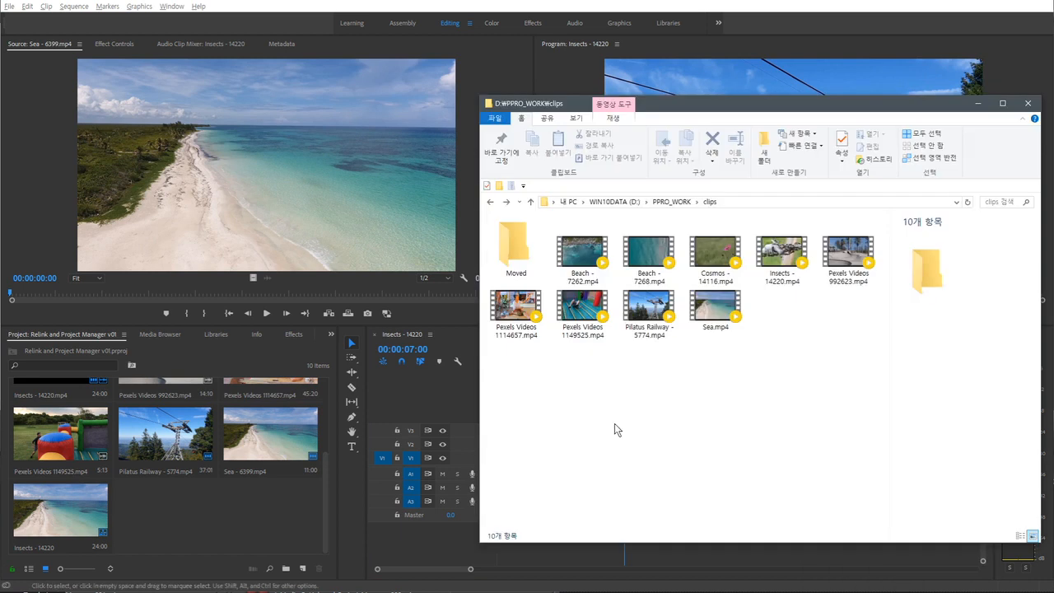
left_click(672, 202)
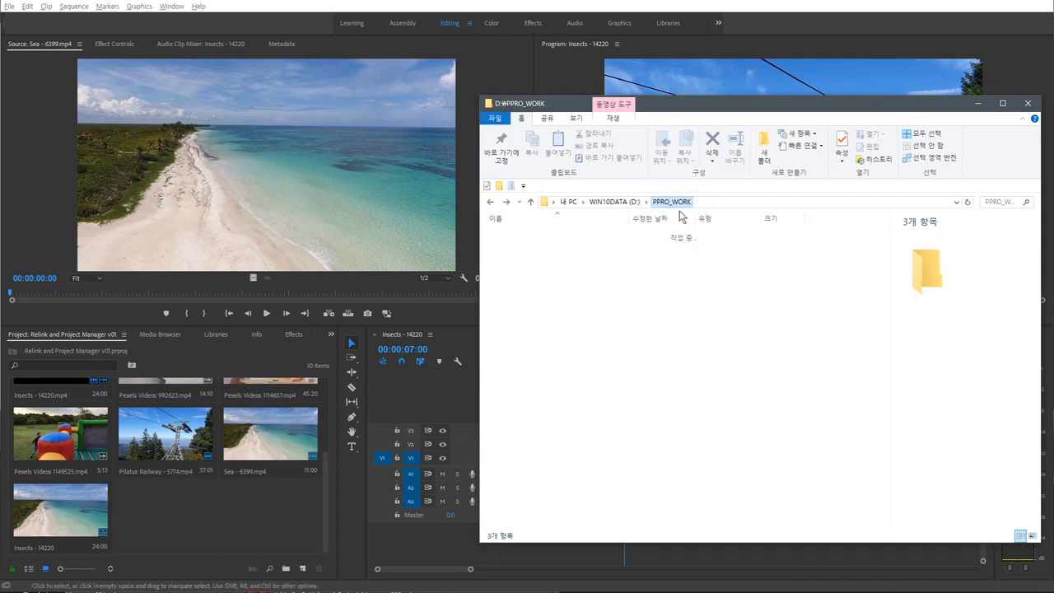
left_click(515, 247)
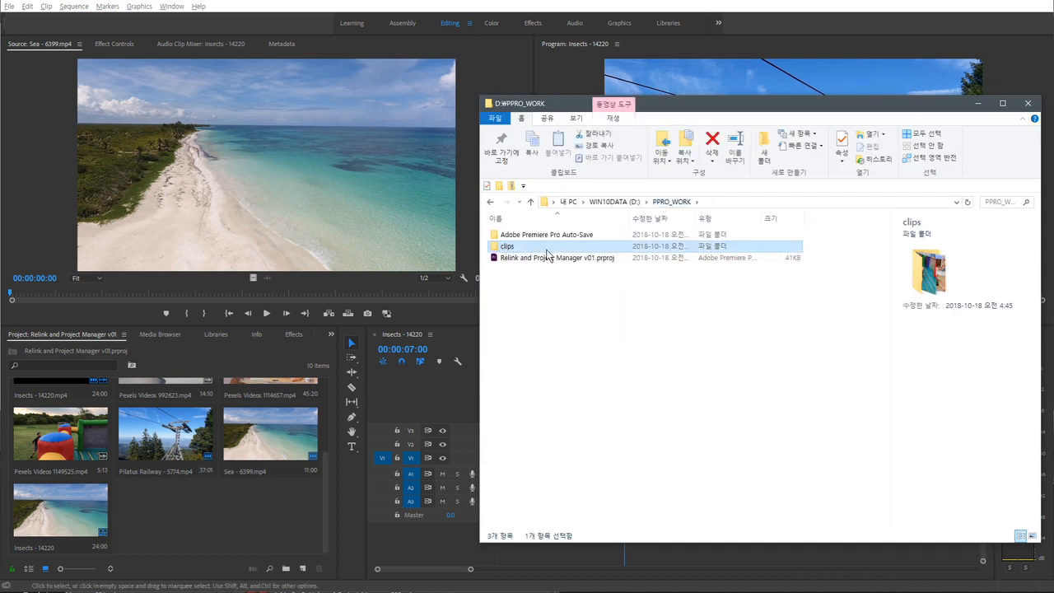
left_click(616, 202)
left_click(600, 396)
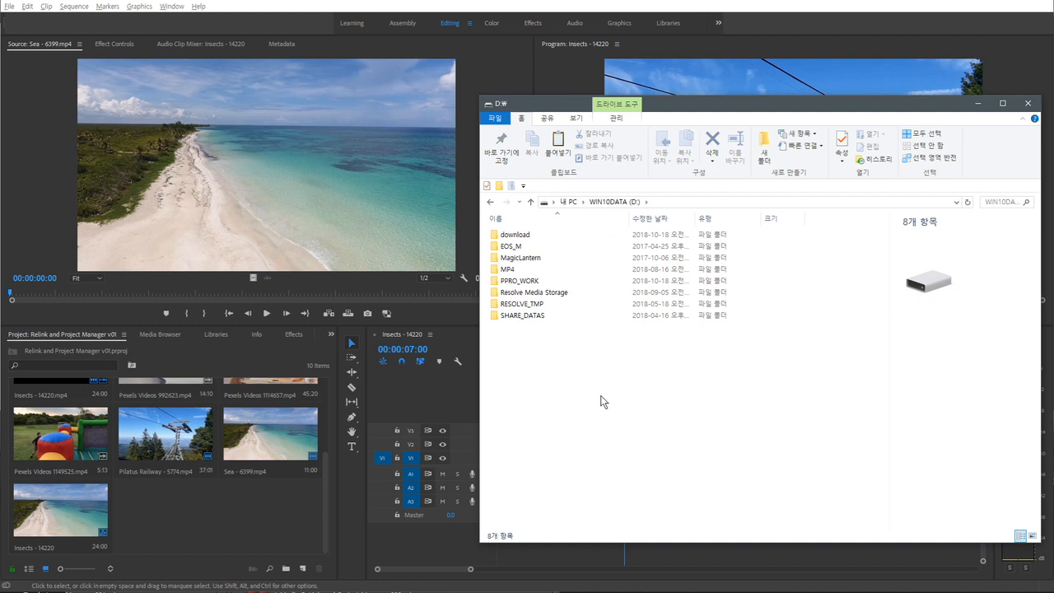
key("ctrl+v")
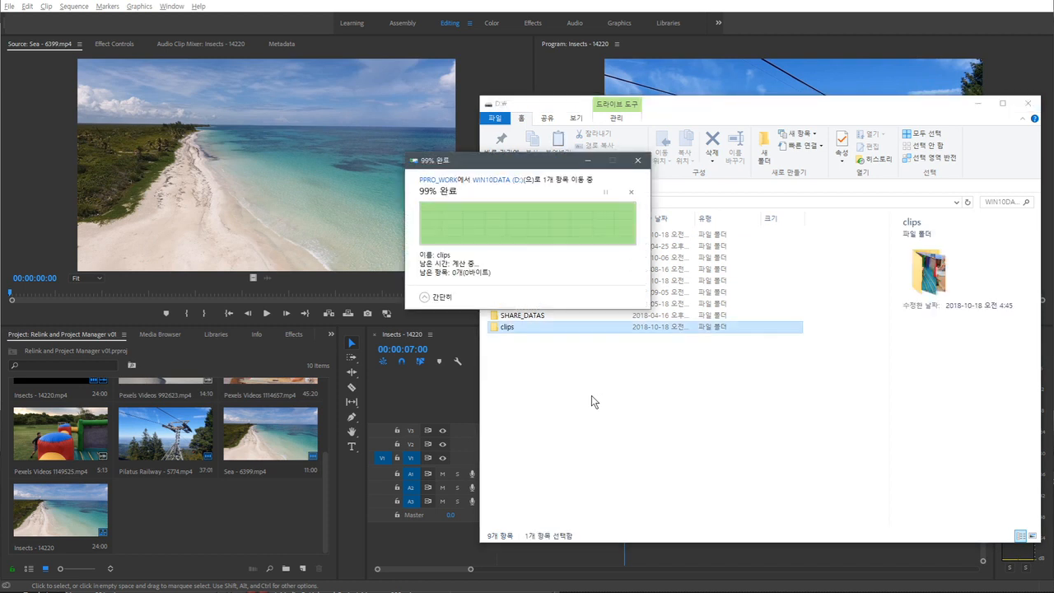
left_click(591, 397)
Step: Check the project file in PPRO_WORK, go back to the D: drive root and return to Premiere Pro
double_click(527, 282)
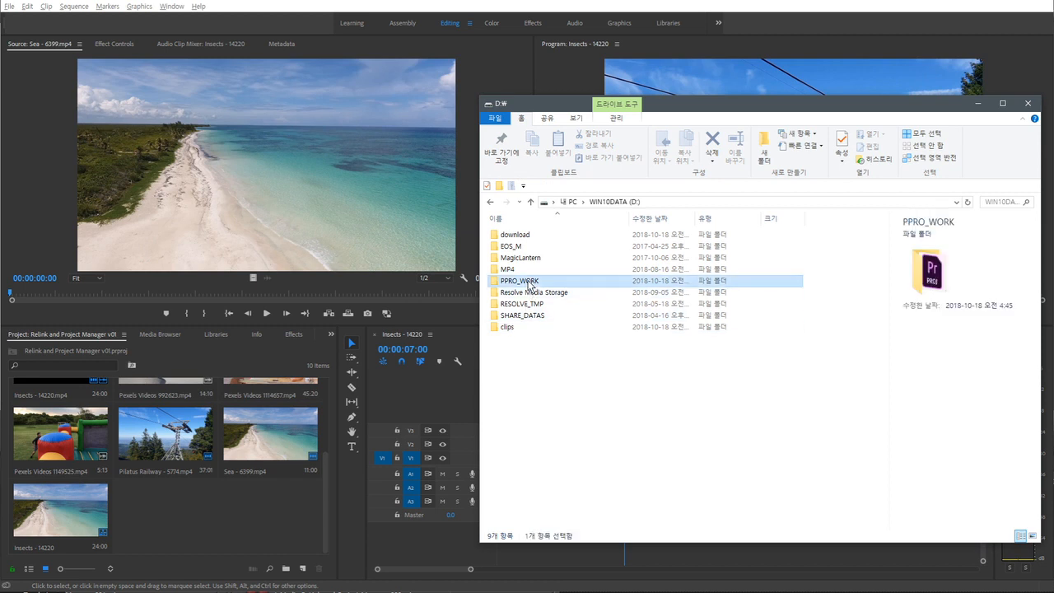
left_click(593, 247)
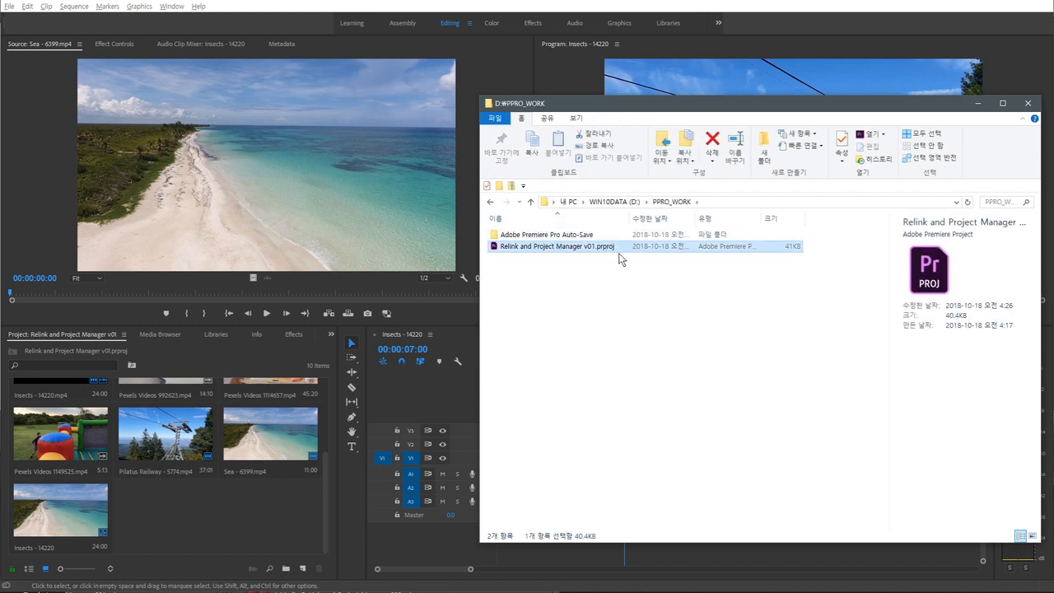
left_click(491, 202)
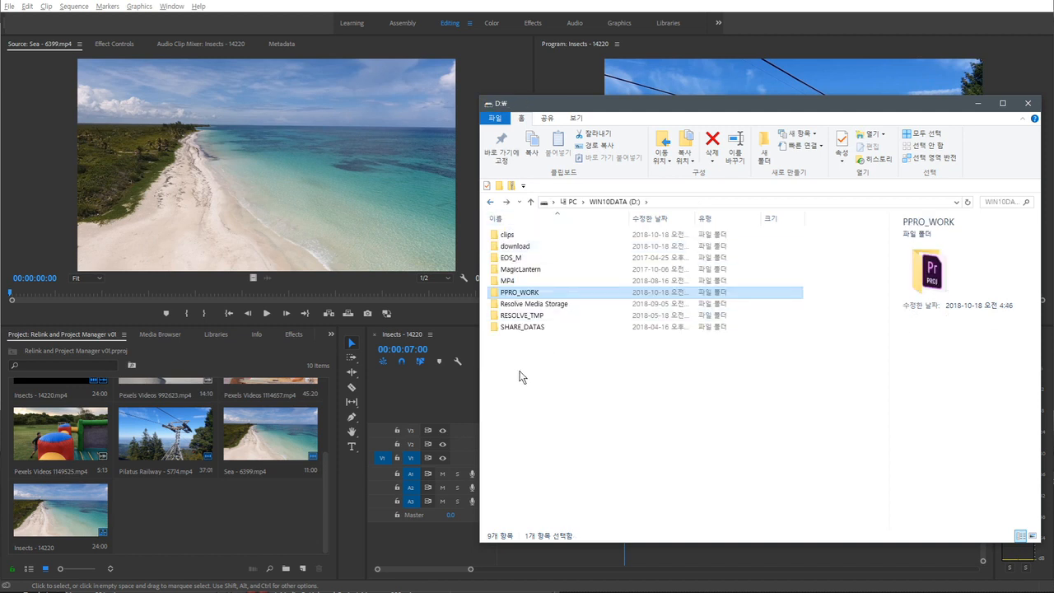
left_click(324, 507)
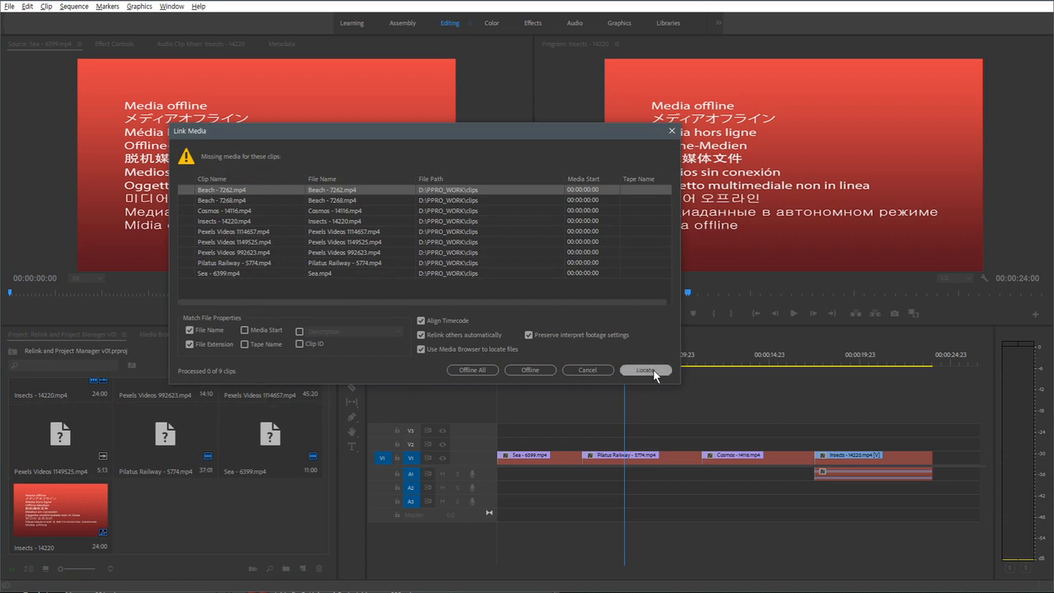
Step: Dismiss the Link Media dialog and examine the project clips' status in list view, restoring the icon view
left_click(594, 371)
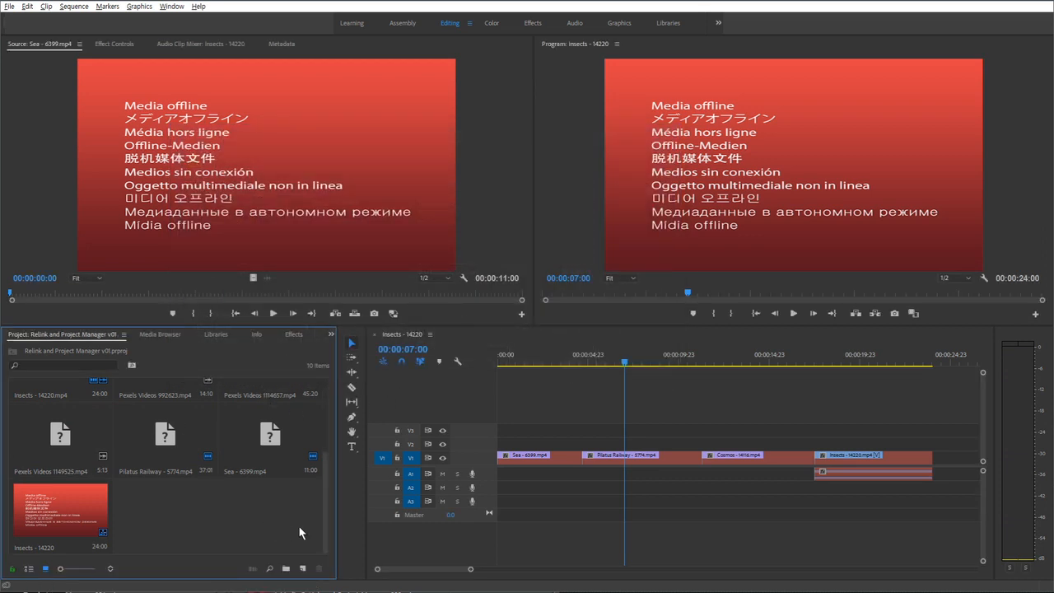
mouse_move(325, 509)
left_mouse_down()
mouse_move(327, 430)
mouse_move(325, 504)
left_mouse_up()
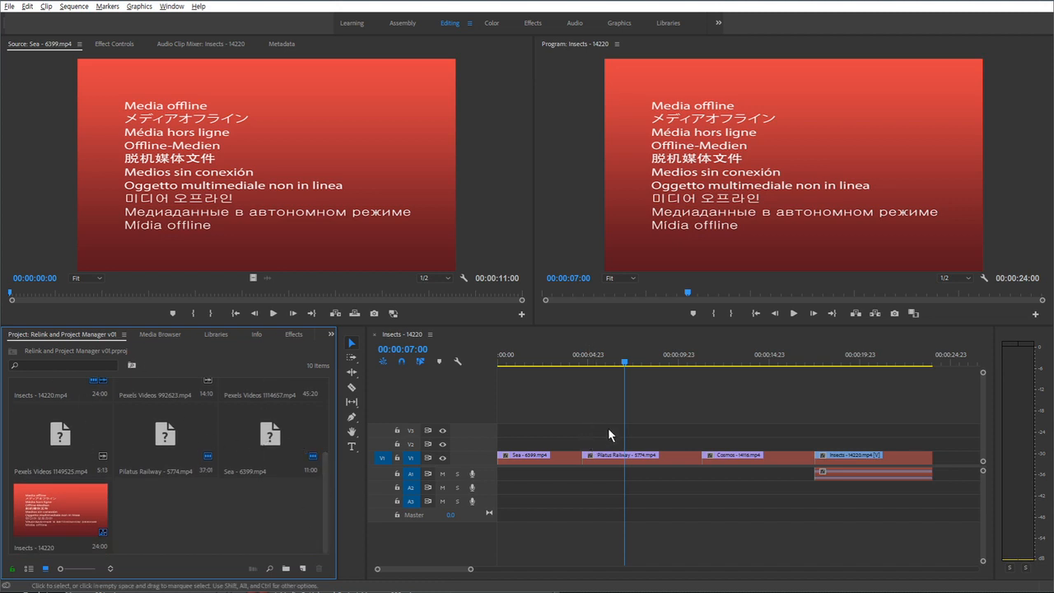
left_click(562, 457)
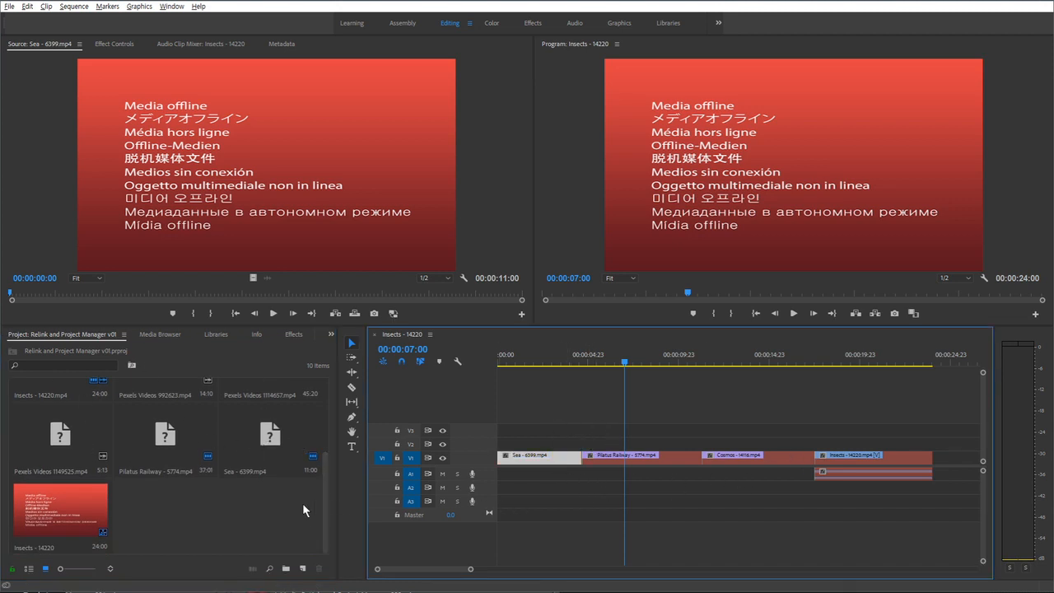
left_click(264, 492)
left_click(28, 568)
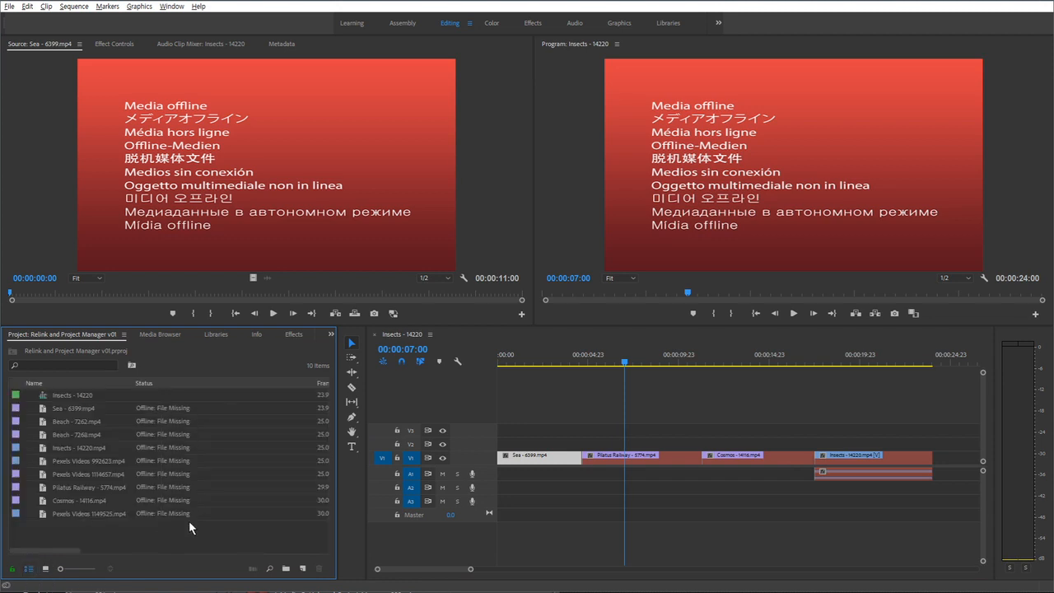
left_click(45, 568)
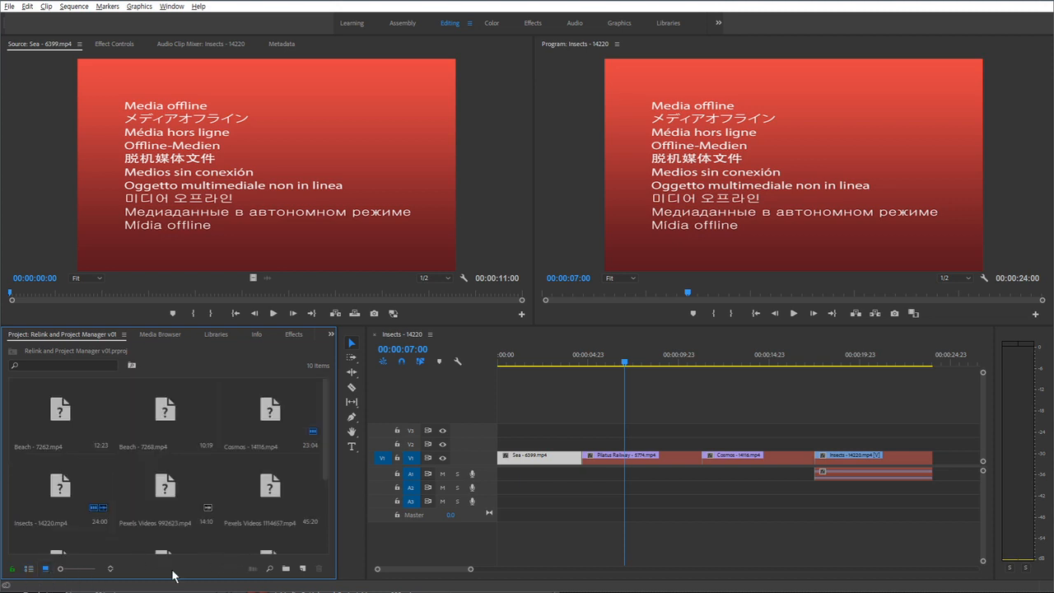
Step: Place the playhead at 00:00:03:01, open Link Media for Beach - 7262.mp4 to review its relinking options, and cancel
left_click(617, 404)
left_click(552, 363)
left_click(53, 407)
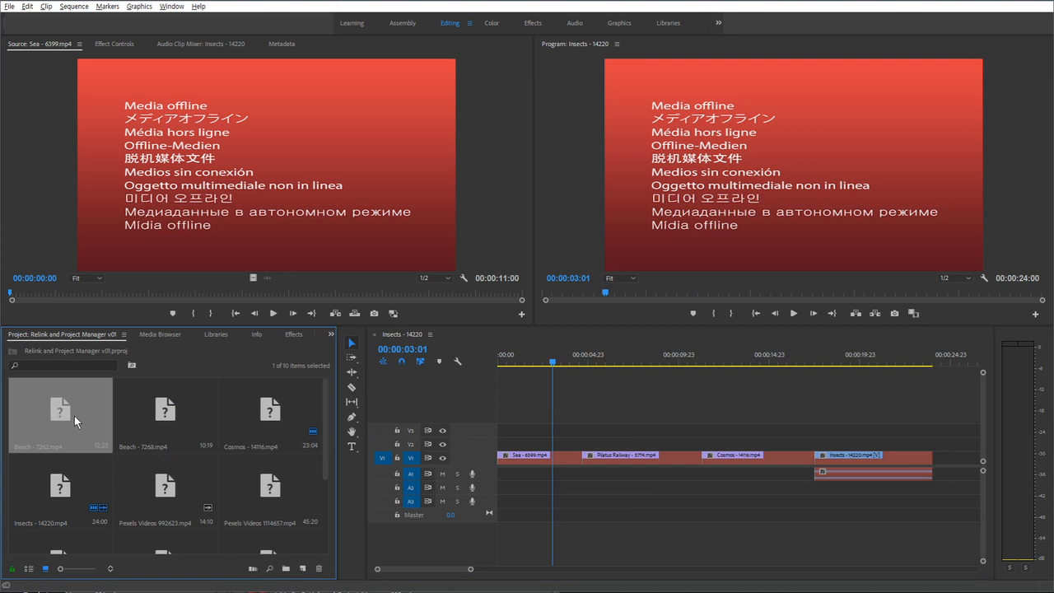
right_click(67, 406)
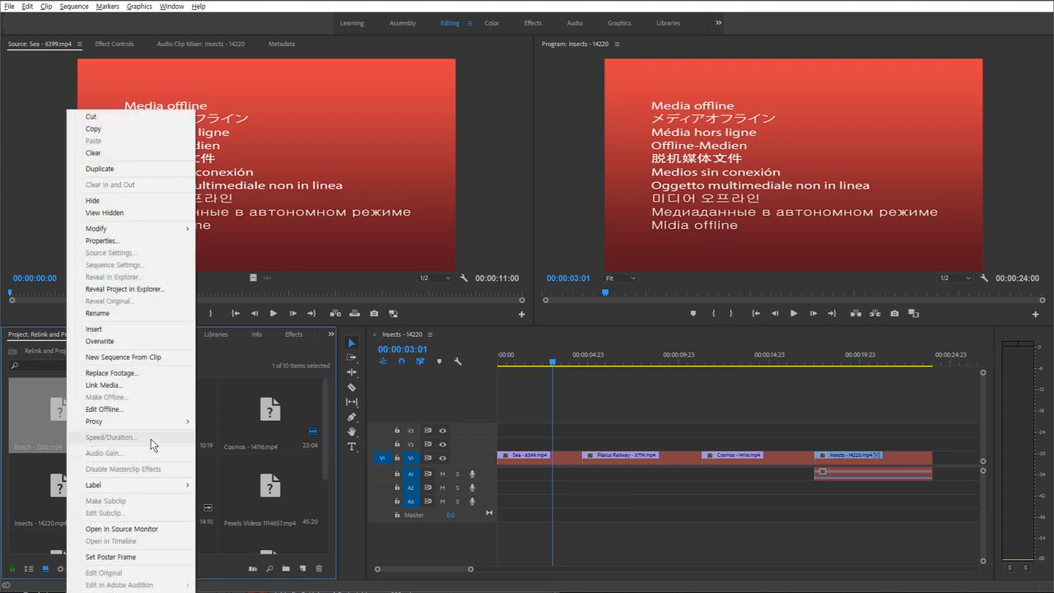
left_click(140, 386)
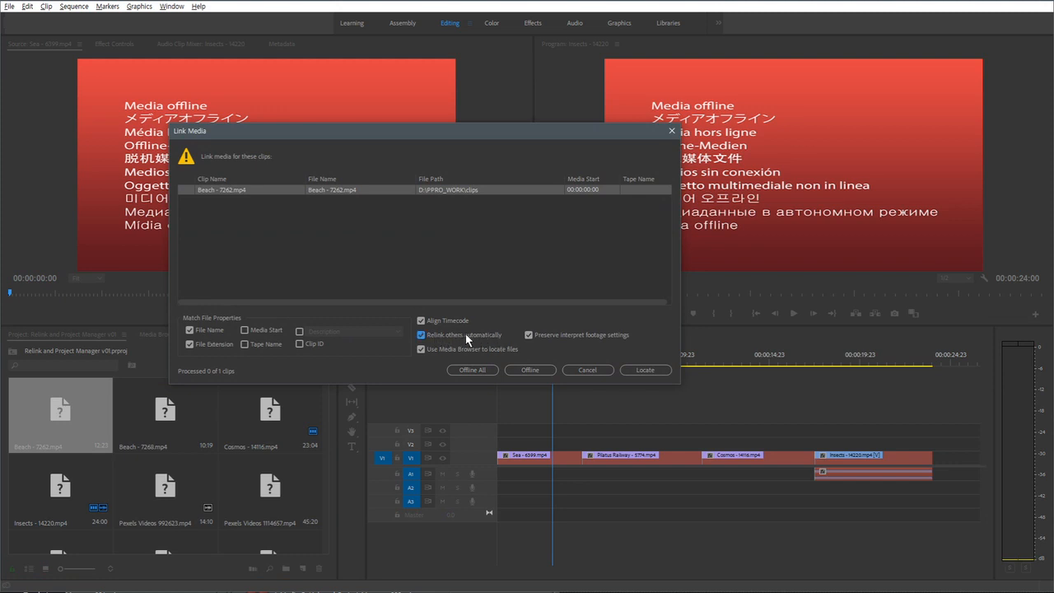
left_click(421, 349)
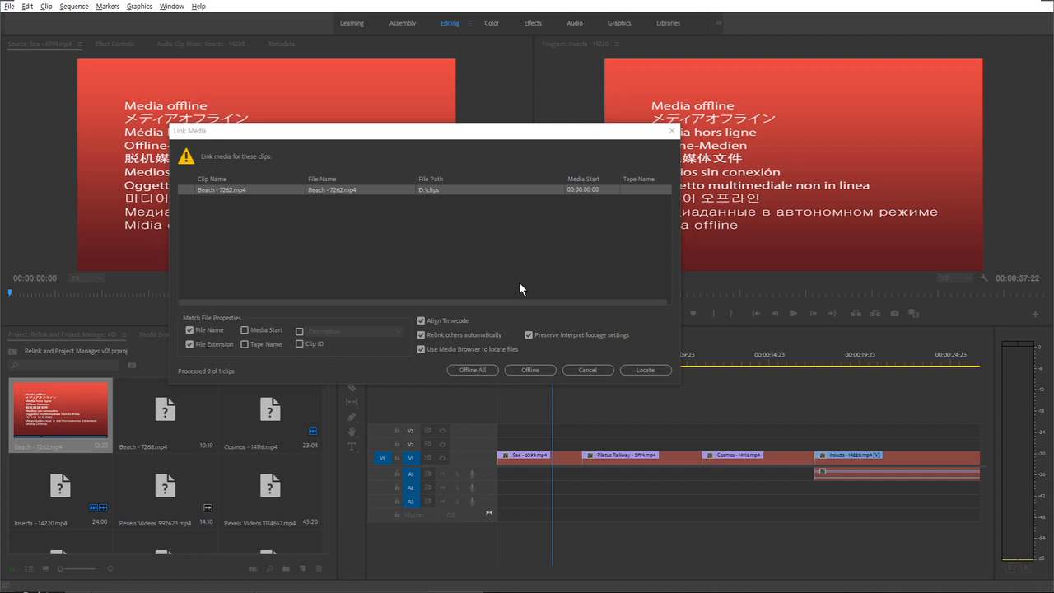
left_click(588, 371)
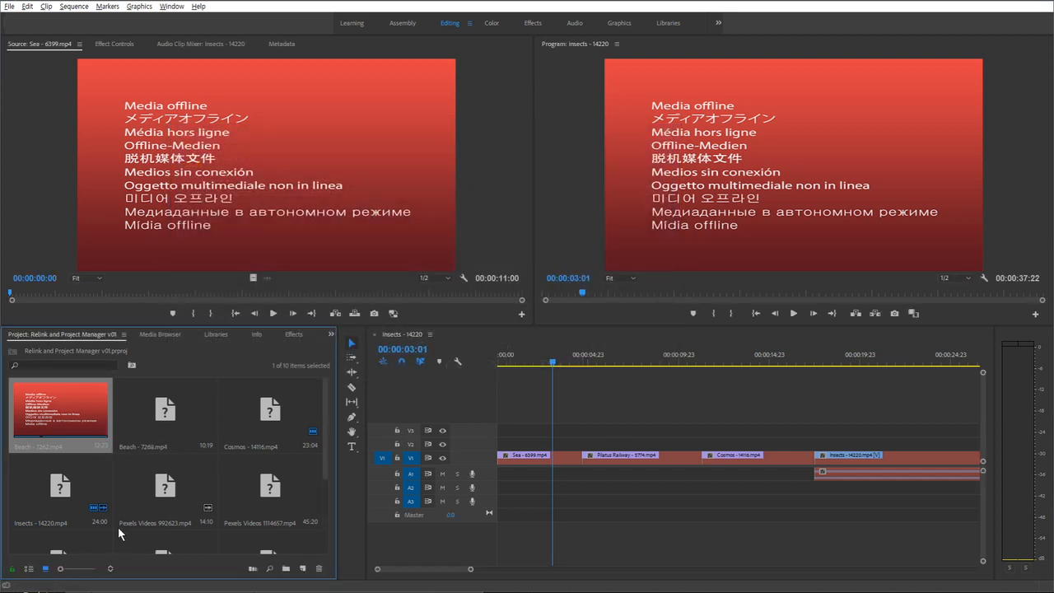
Step: Show the project clips as a list and open Link Media for all nine clips, from Sea - 6399.mp4 to Pexels Videos 1149525.mp4
left_click(30, 567)
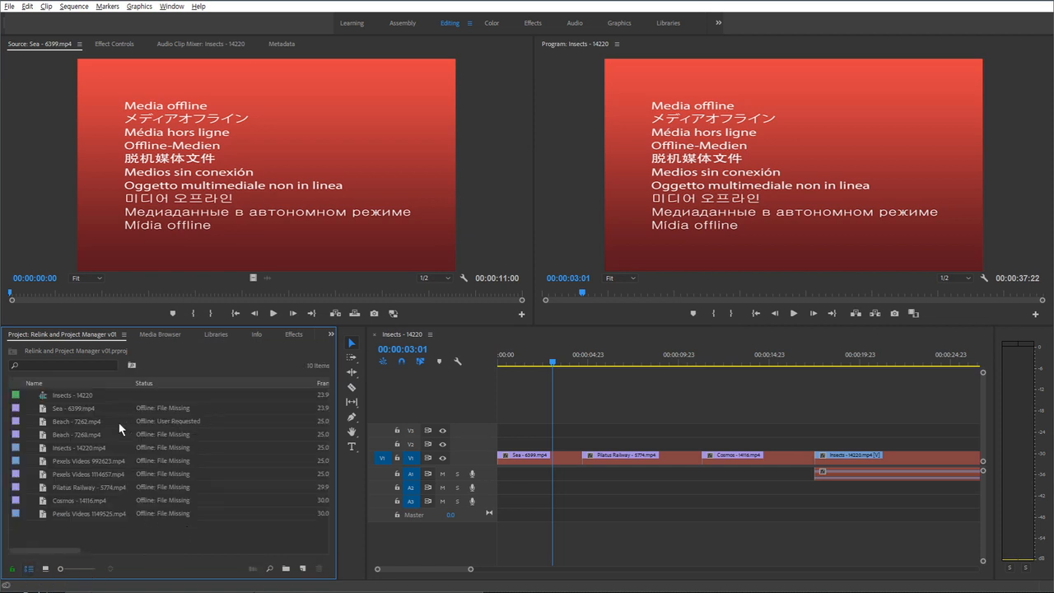
left_click(81, 408)
left_click(97, 513, "shift")
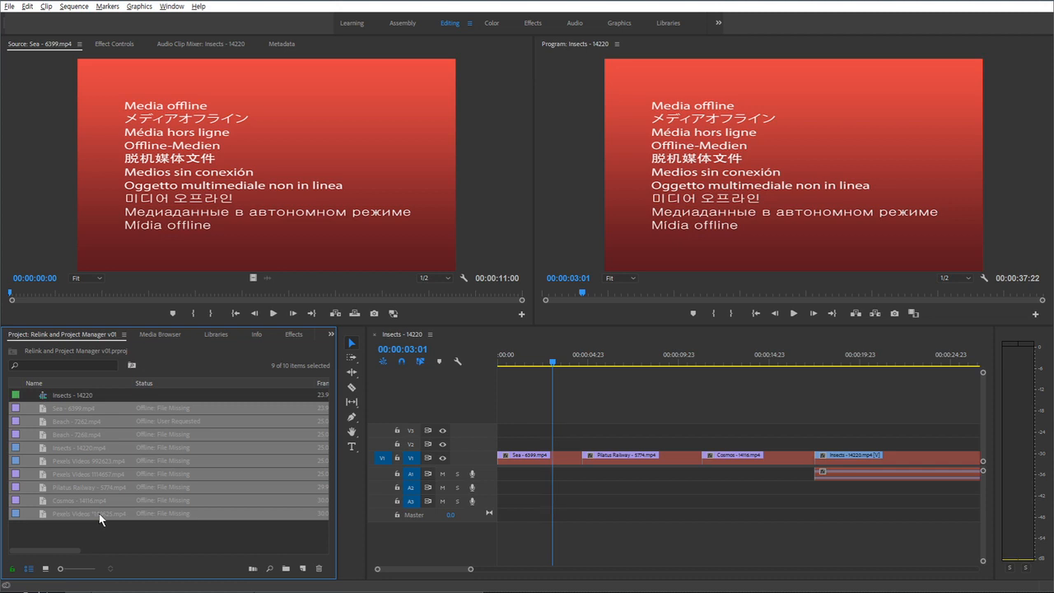
right_click(100, 519)
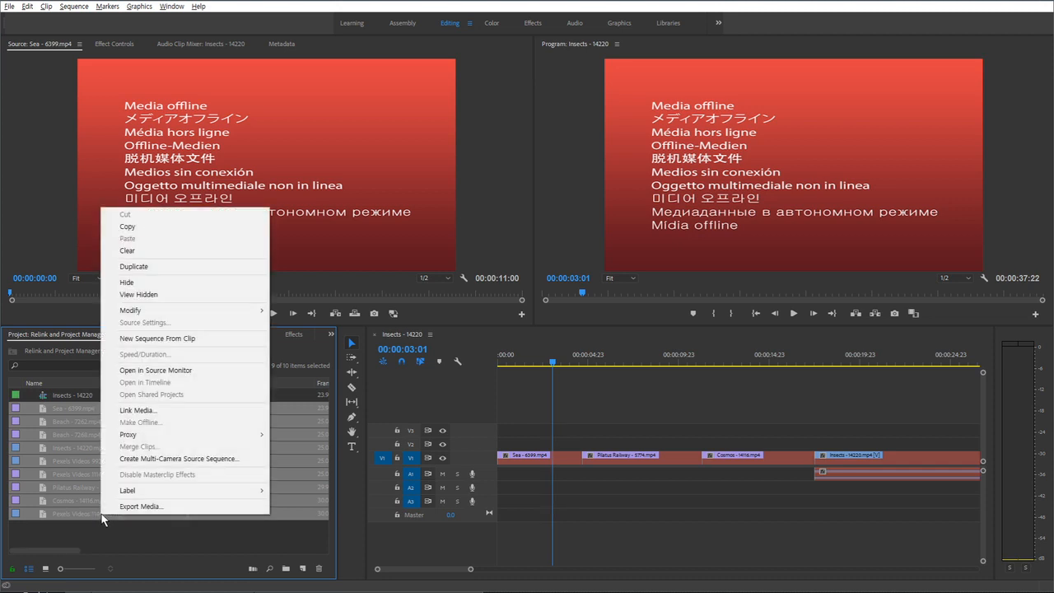
left_click(151, 412)
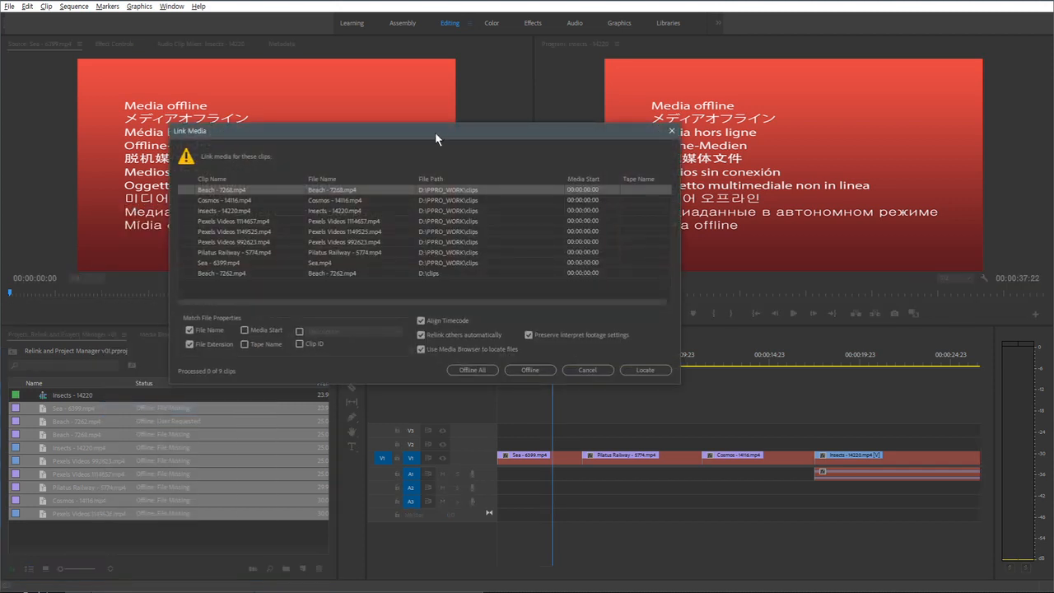
left_click_drag(435, 131, 540, 167)
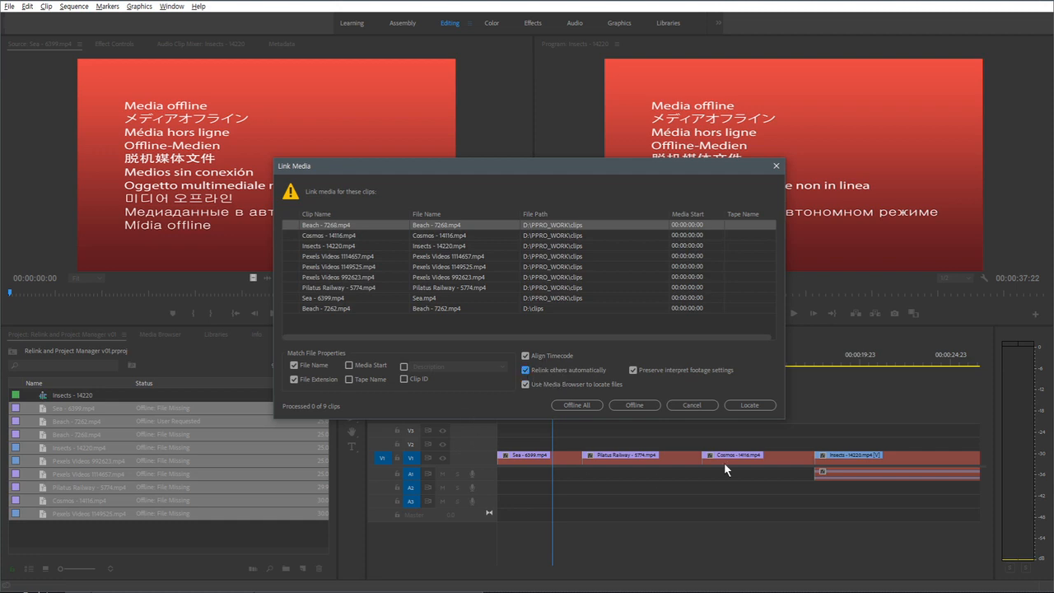
Step: Start locating Beach - 7268.mp4, check its last path, and open the clips folder at the D: drive root
left_click(764, 406)
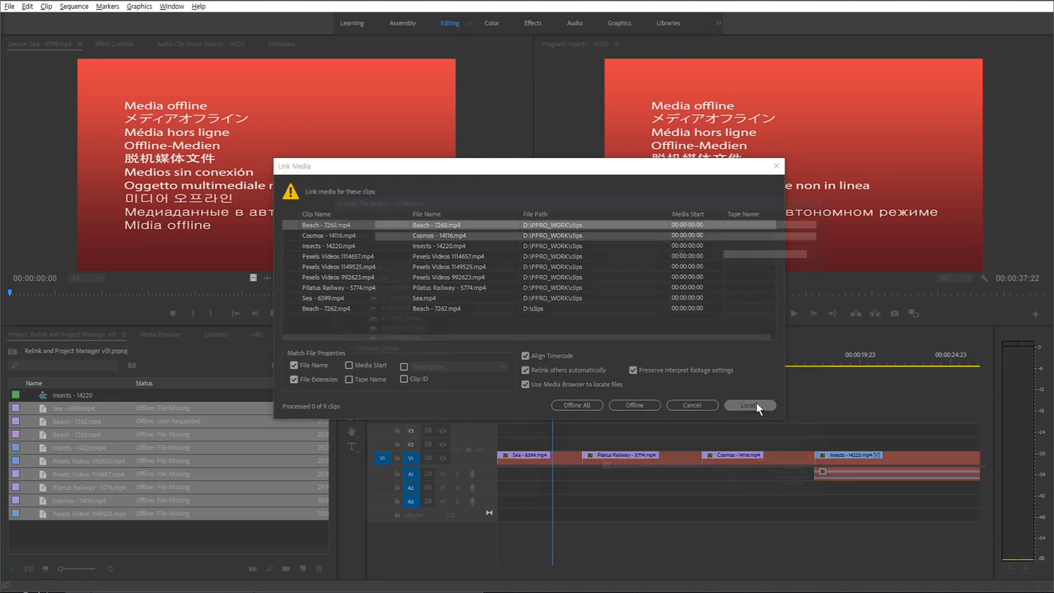
left_click_drag(582, 206, 600, 207)
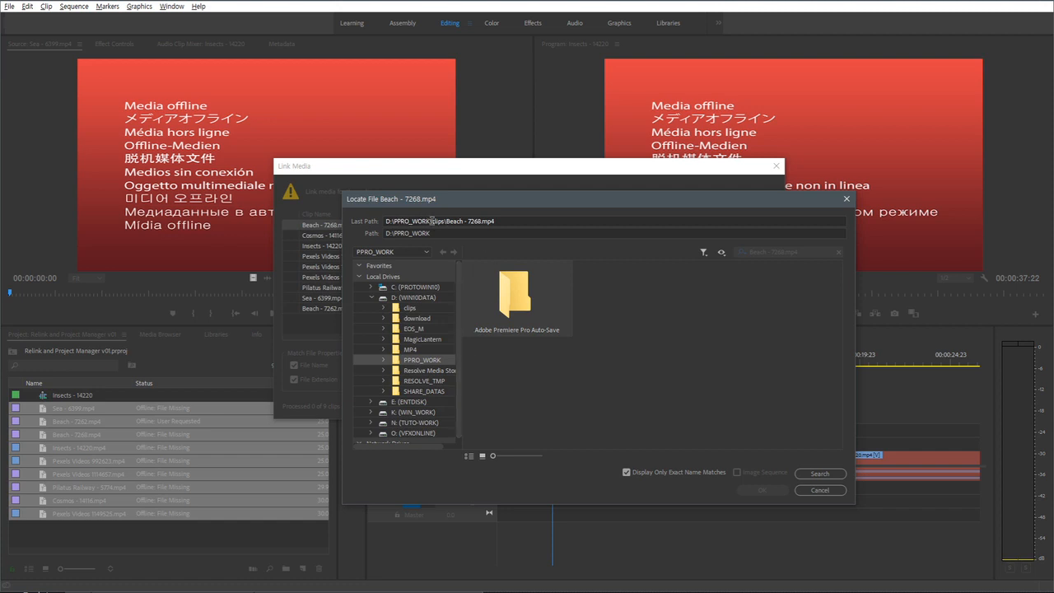
left_click_drag(494, 221, 360, 220)
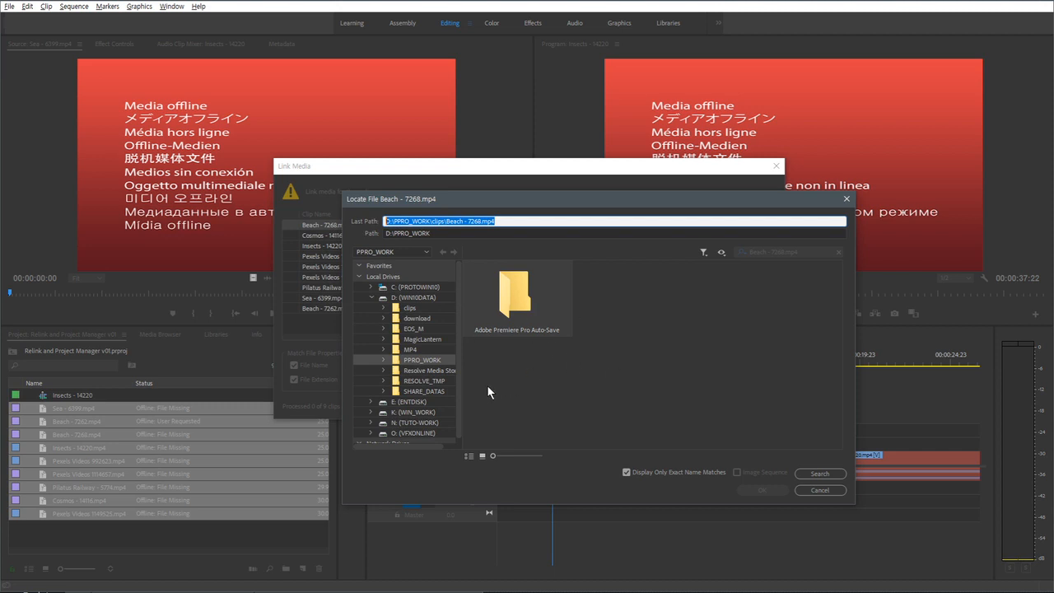
left_click(422, 297)
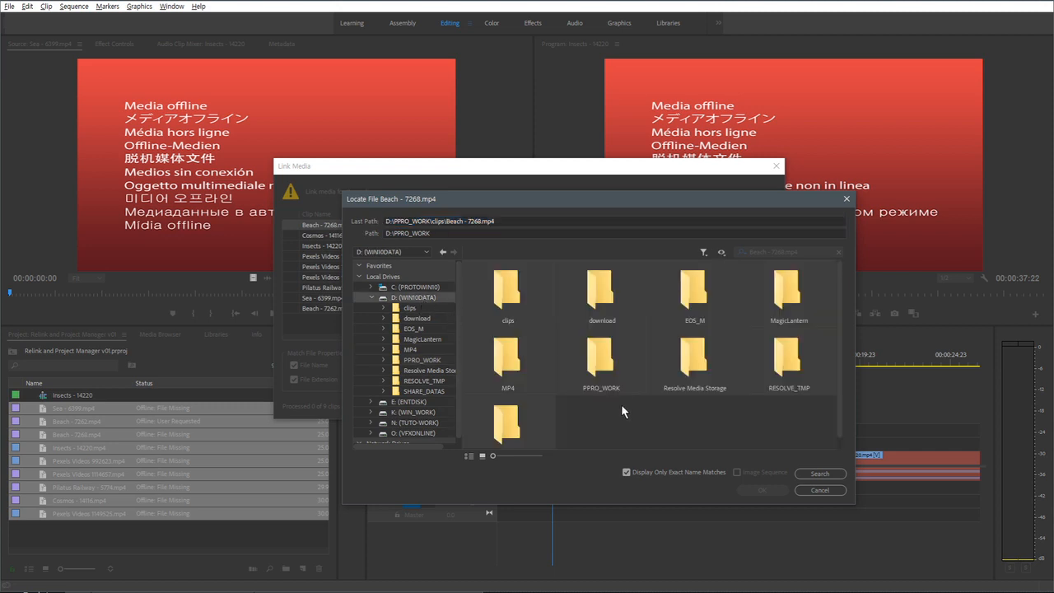
scroll(657, 422, "down", 1)
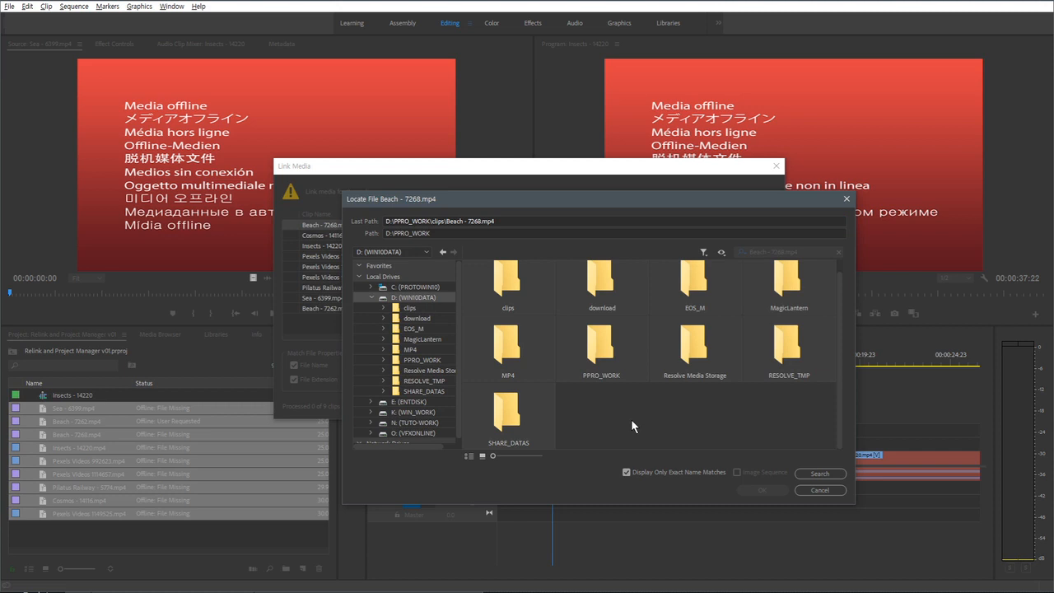
scroll(631, 419, "up", 1)
double_click(513, 281)
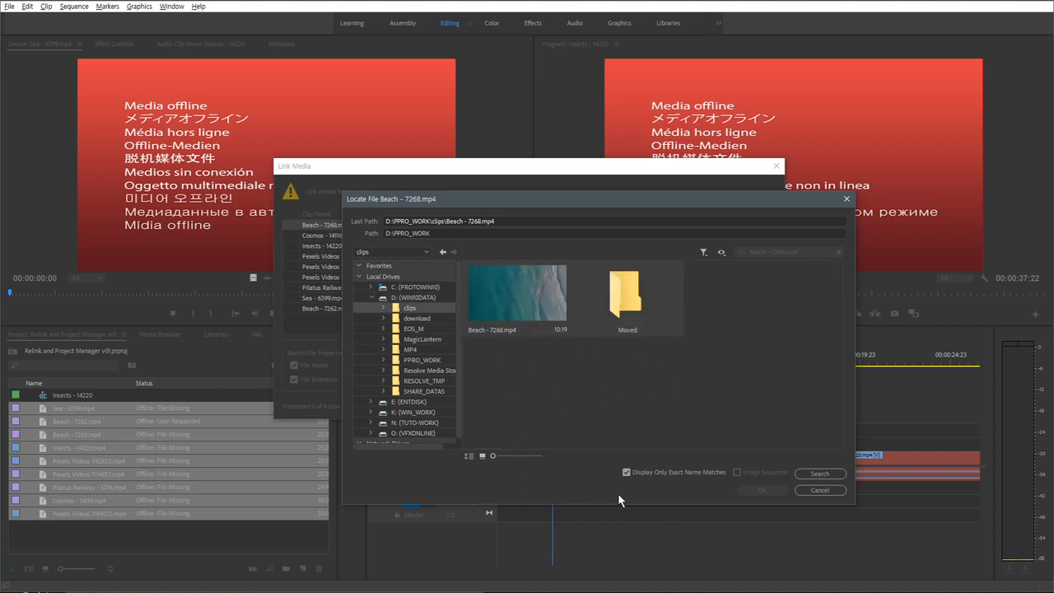
Step: Compare the folder listing with and without Display Only Exact Name Matches, leaving the option off
left_click(627, 473)
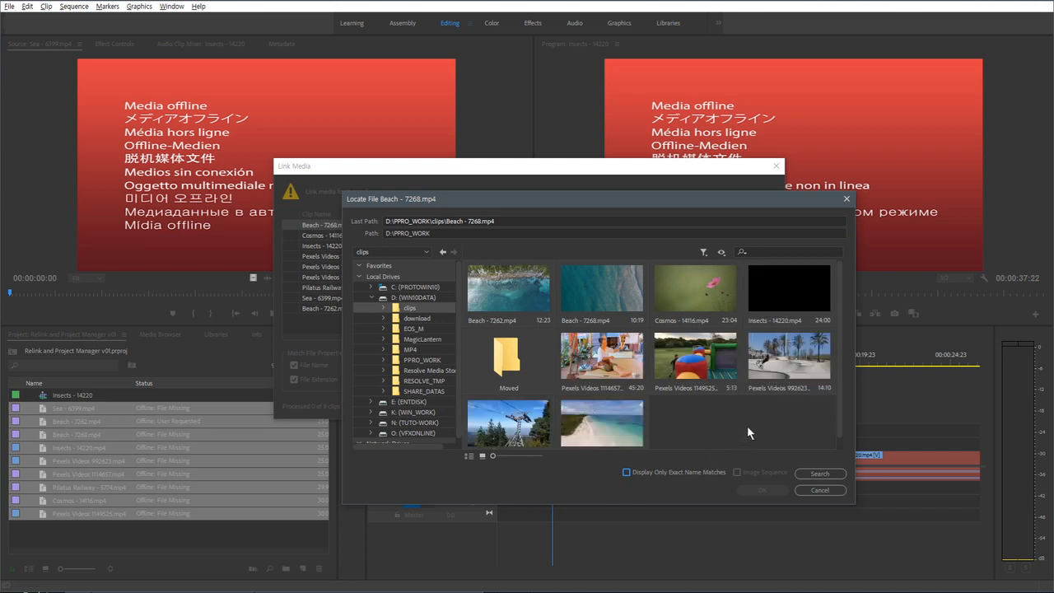
left_click(634, 473)
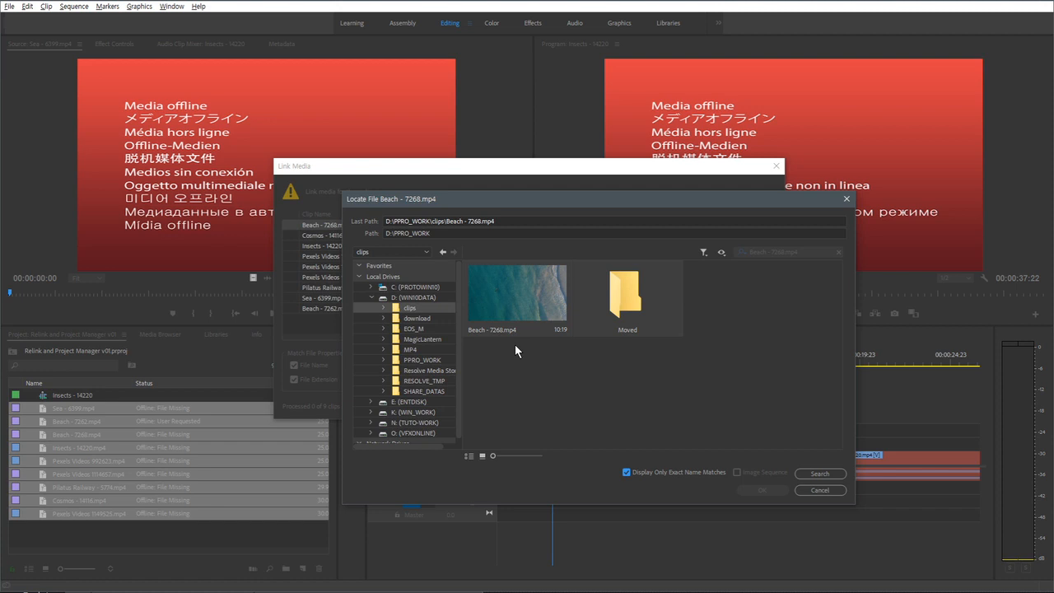
left_click(631, 474)
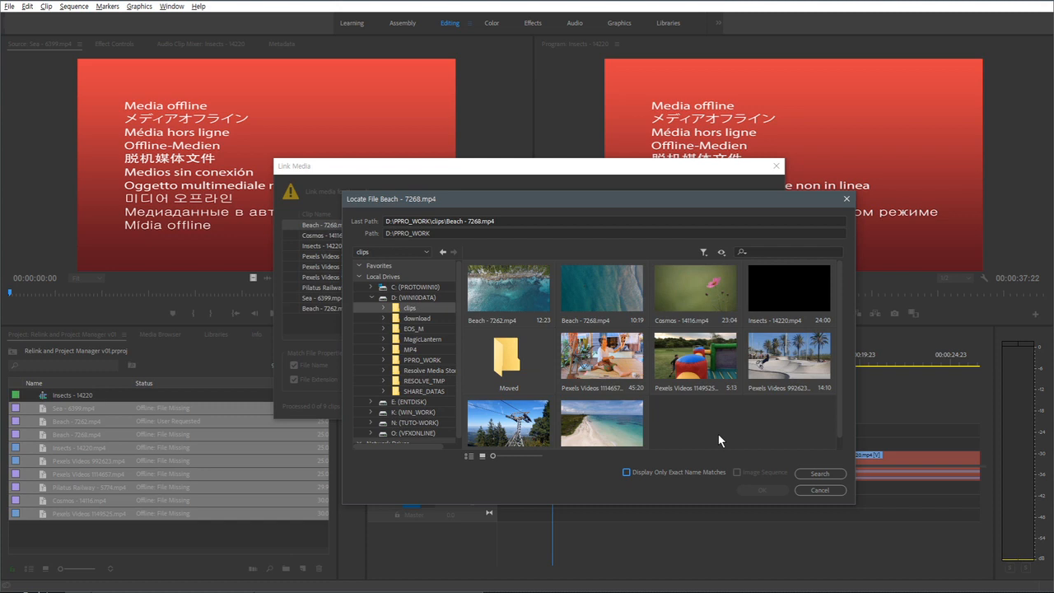
Step: Search for the matching Beach - 7268.mp4 in the clips folder and accept it to relink all nine clips
left_click(821, 475)
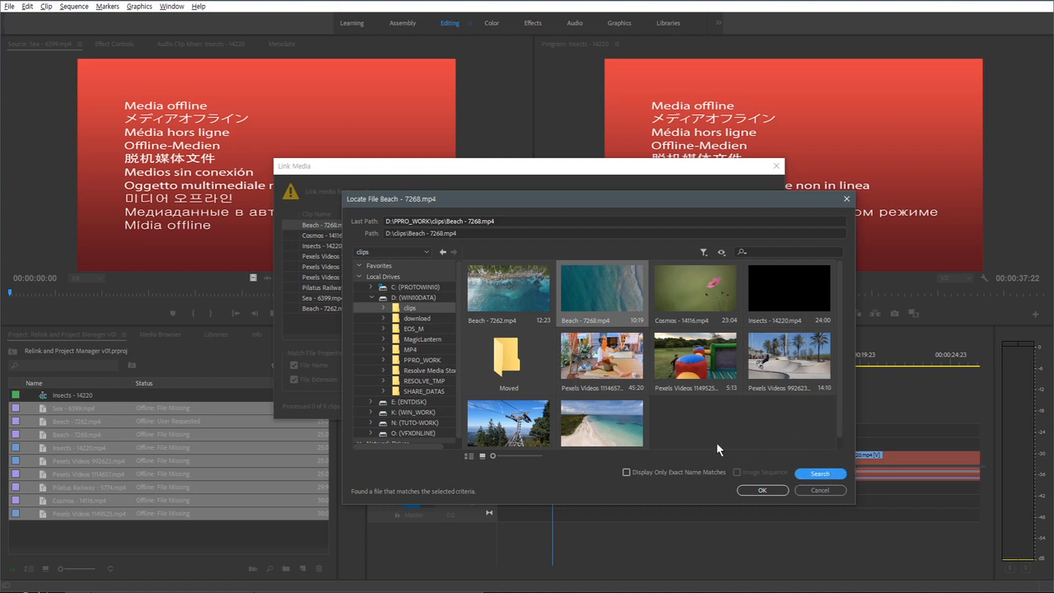
left_click(682, 412)
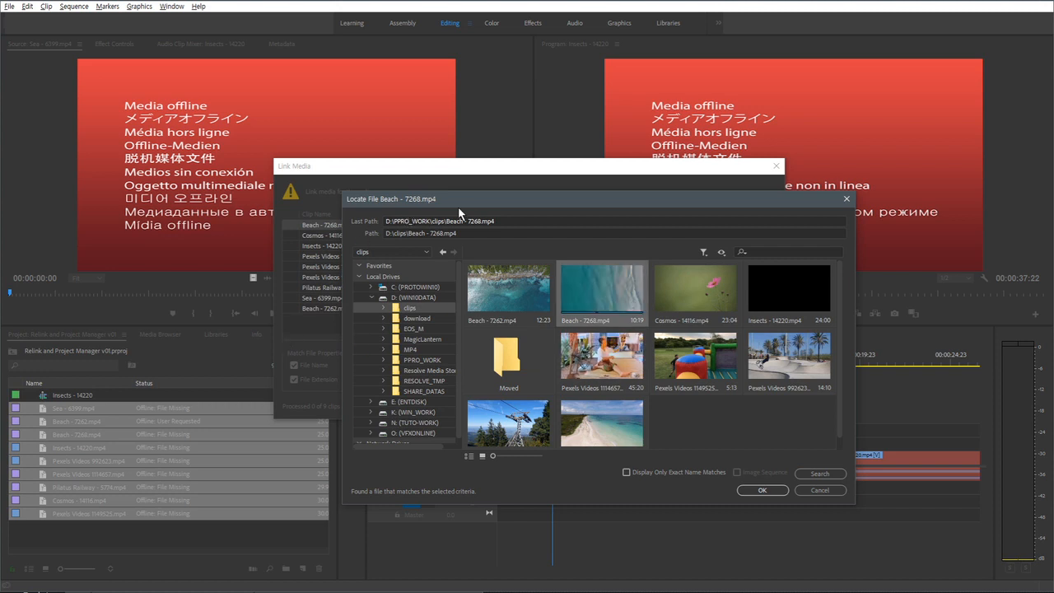
left_click_drag(458, 207, 631, 223)
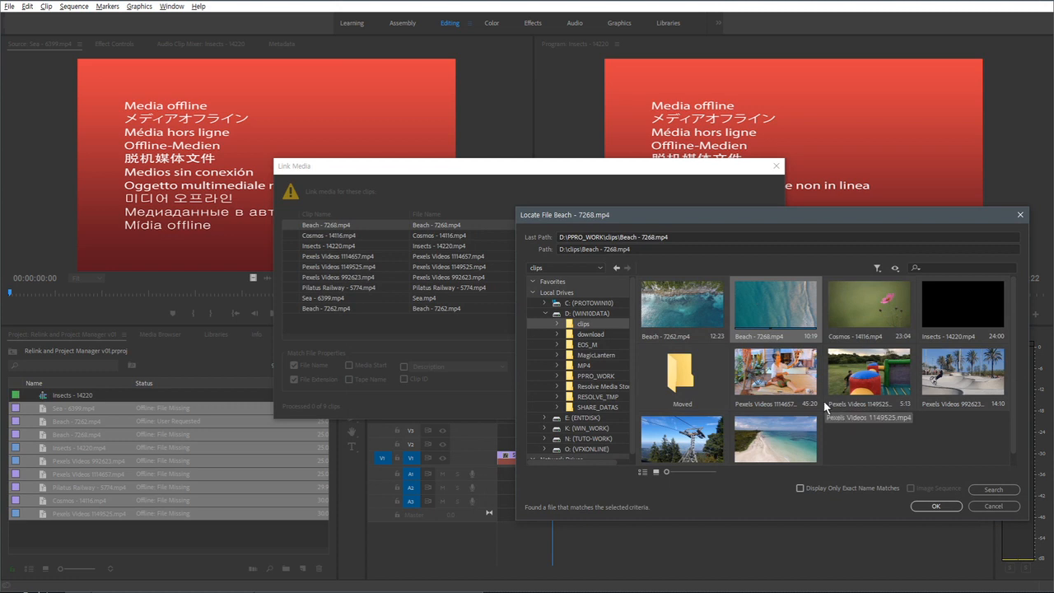
left_click_drag(856, 224, 719, 218)
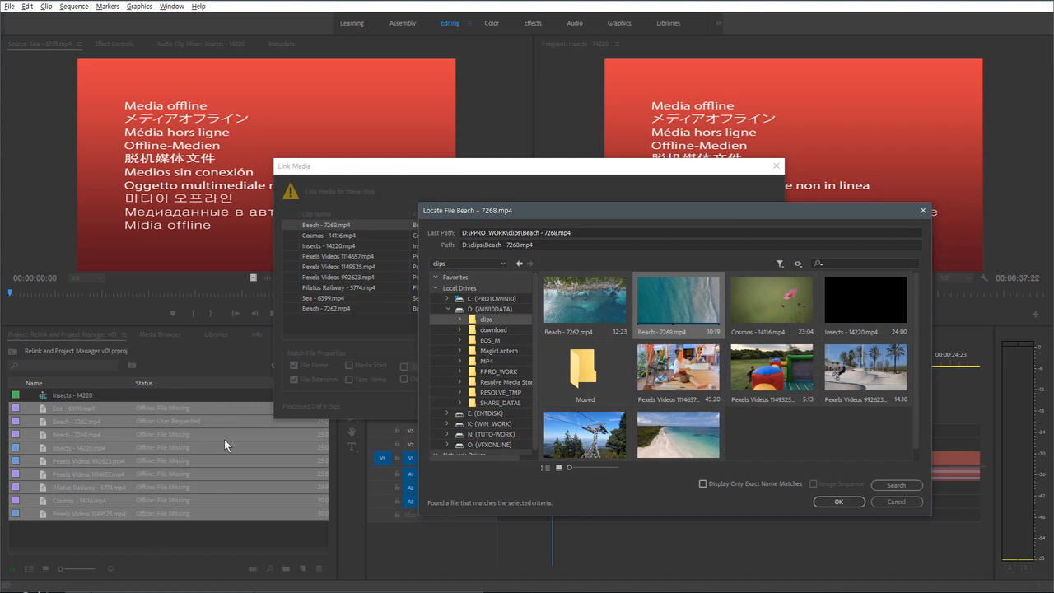
left_click(840, 504)
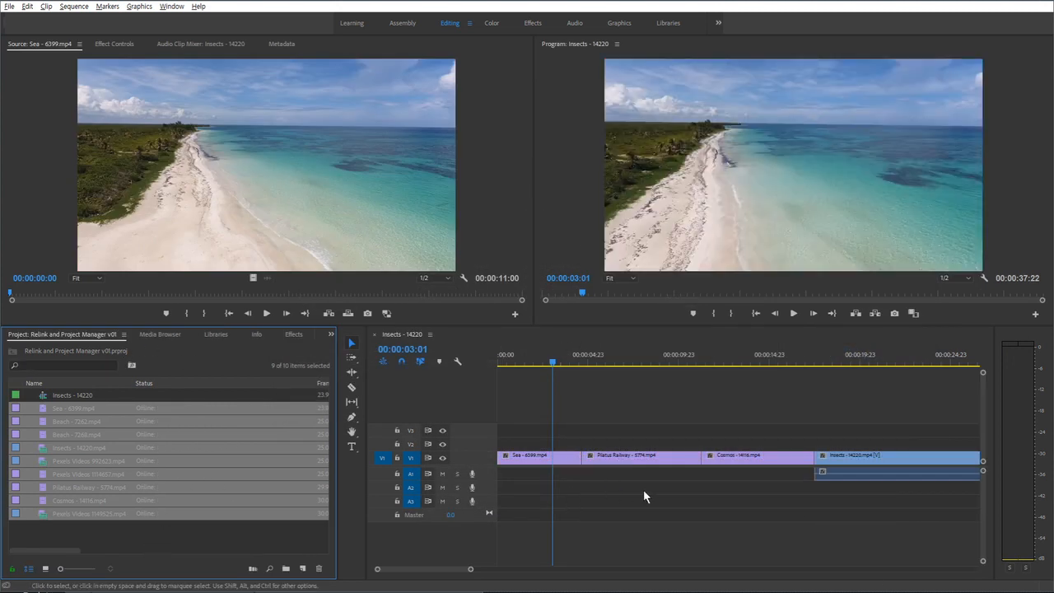
Step: Place the timeline playhead at 00:00:02:23, clear the project clip selection and save the project
left_click(676, 543)
key("minus")
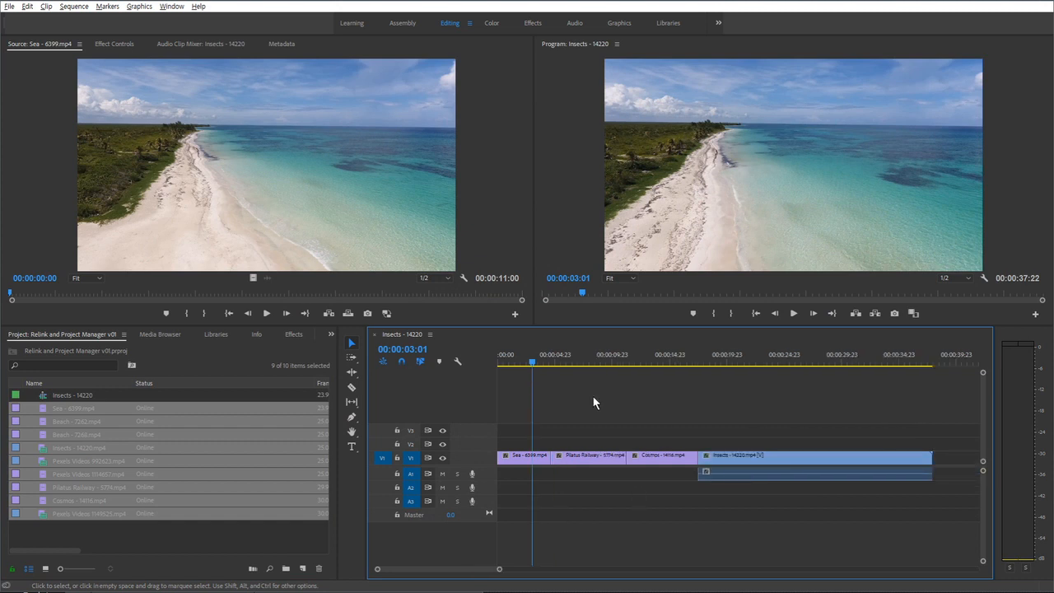
left_click_drag(577, 360, 534, 372)
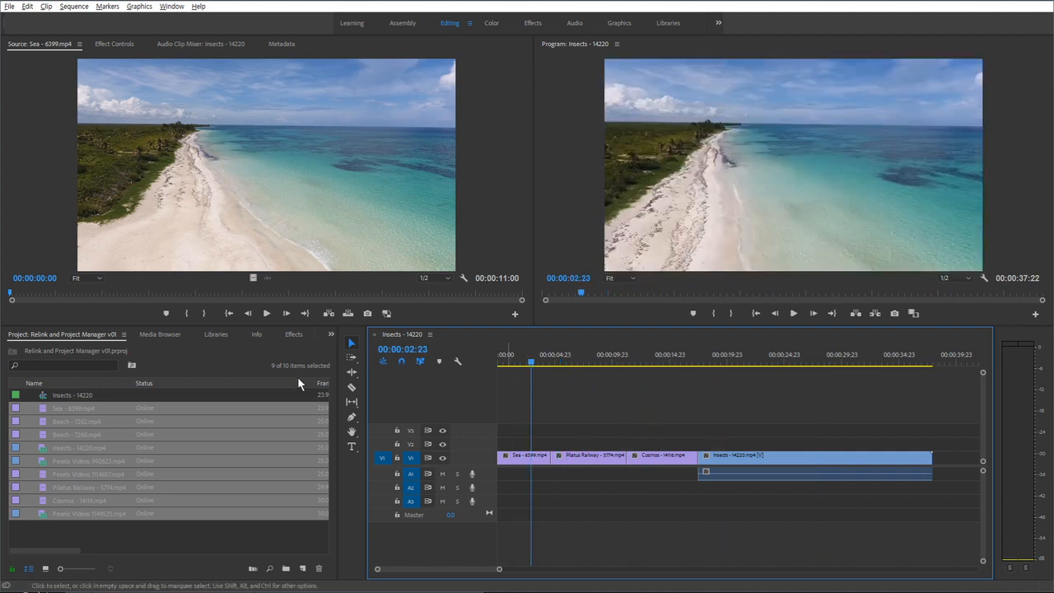
left_click(127, 527)
key("ctrl+s")
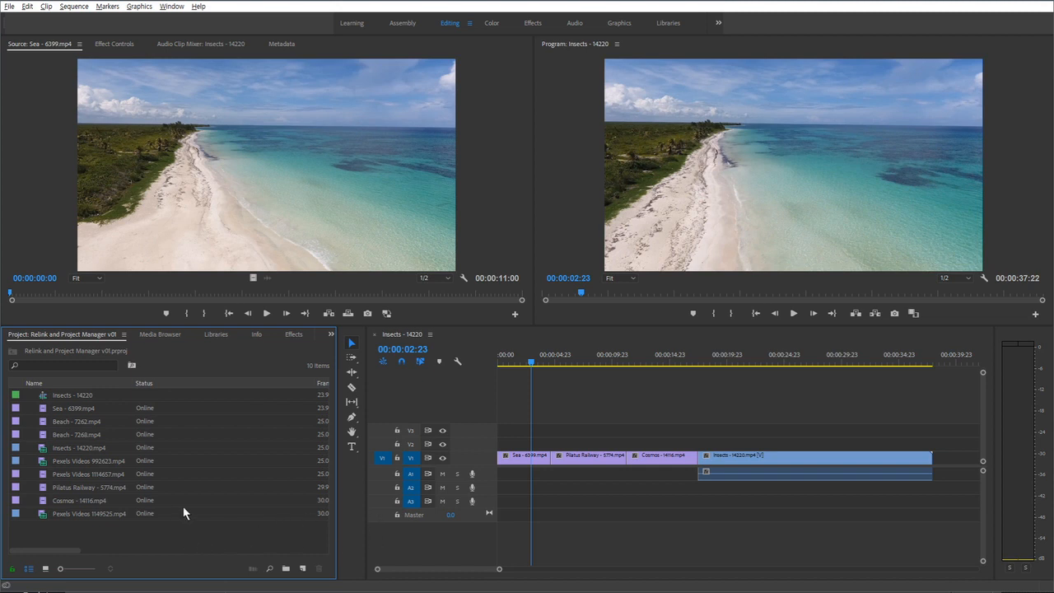
Step: Highlight all timeline clips and the nine source clips in the project, and clear the project selection
left_click(518, 416)
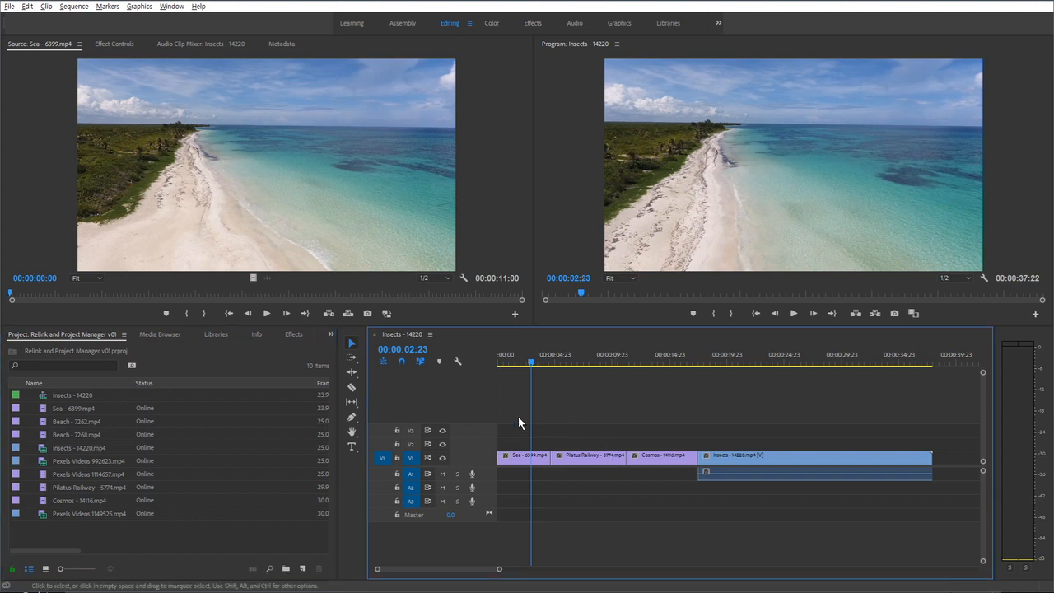
left_click_drag(518, 416, 697, 490)
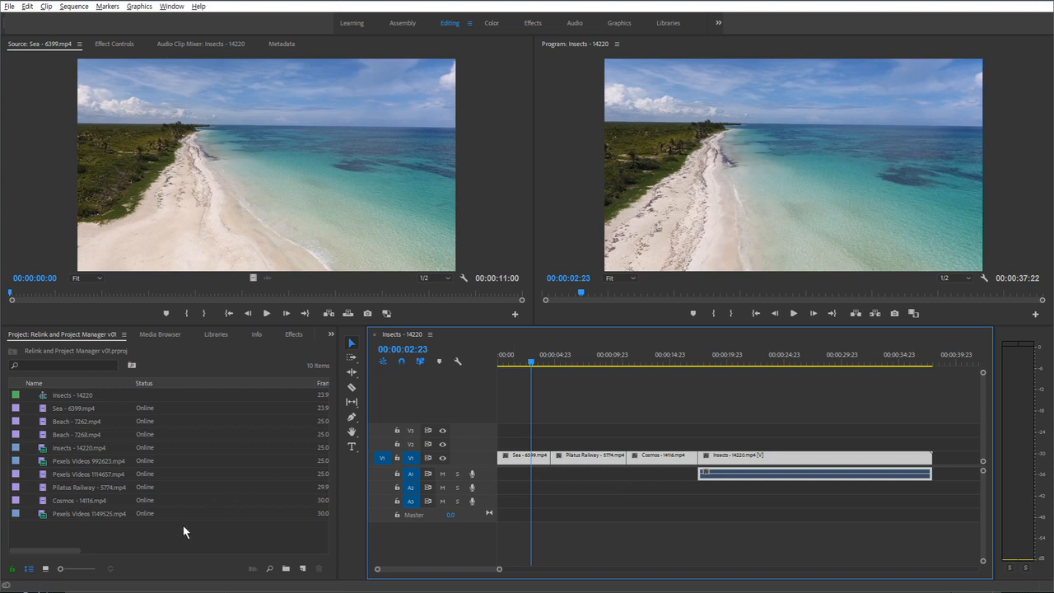
left_click(161, 535)
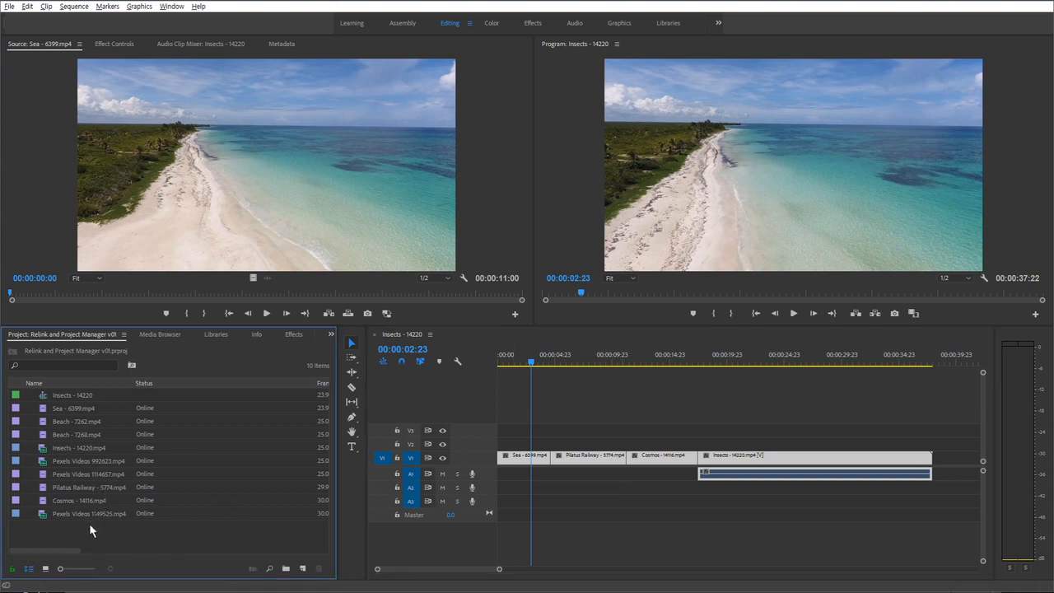
left_click_drag(119, 533, 57, 405)
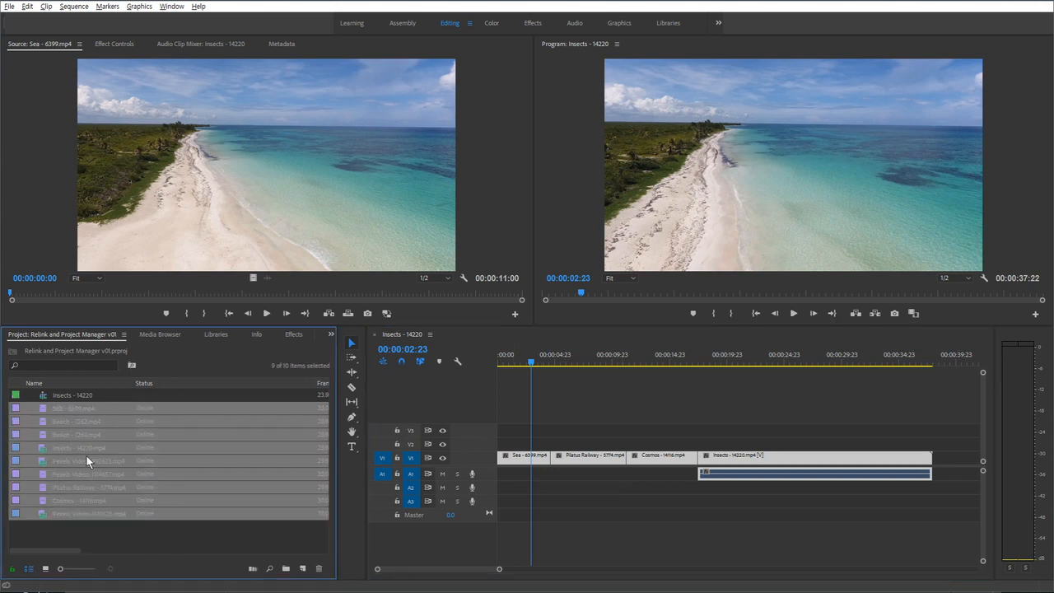
left_click(130, 540)
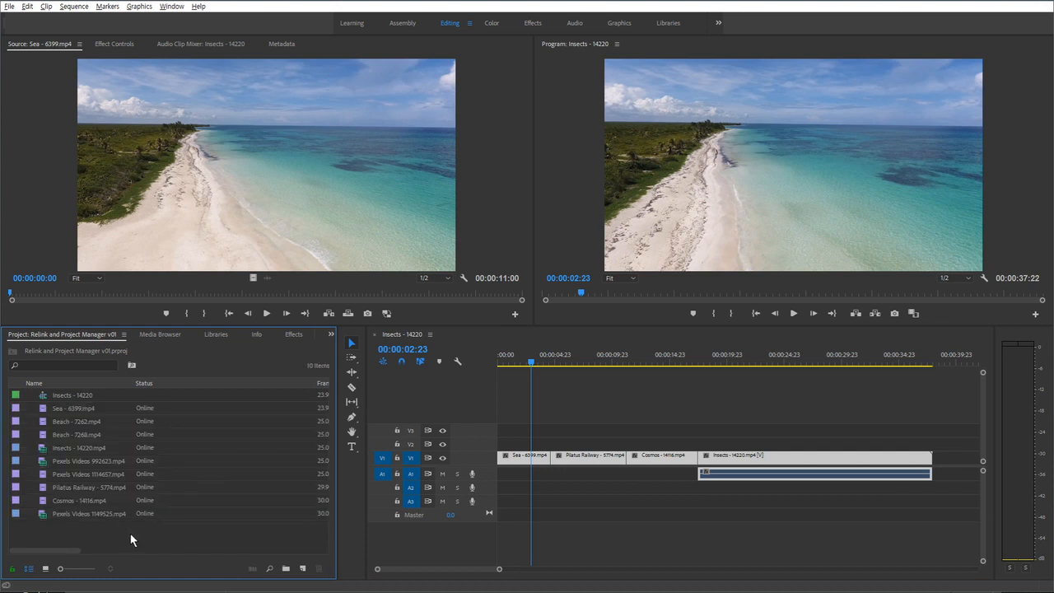
Step: Place the playhead at 00:00:24:20 over the insects clip and select Insects - 14220.mp4 in the project
left_click_drag(717, 365, 783, 365)
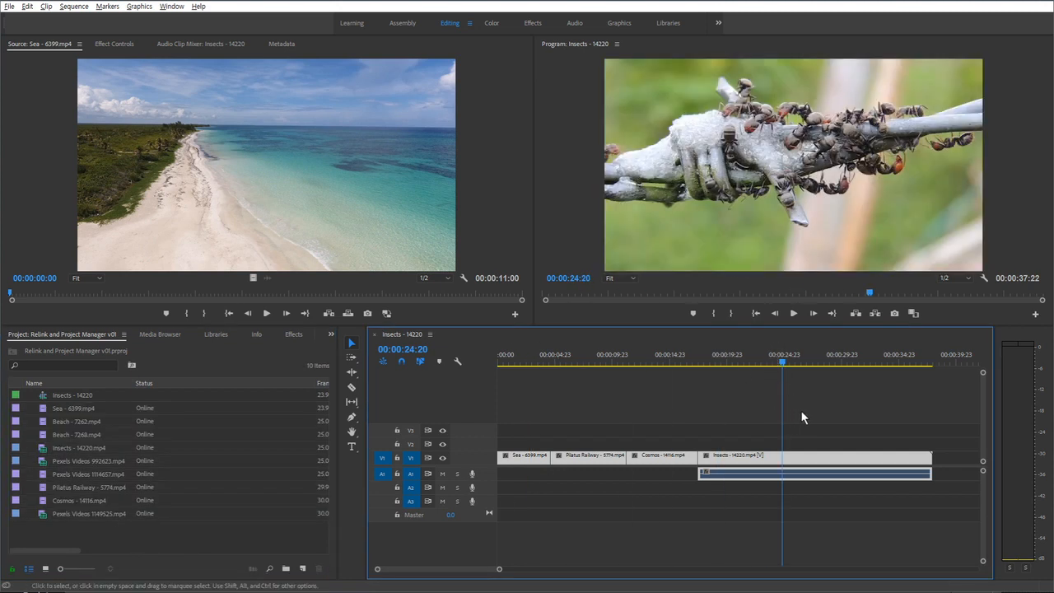
left_click(61, 534)
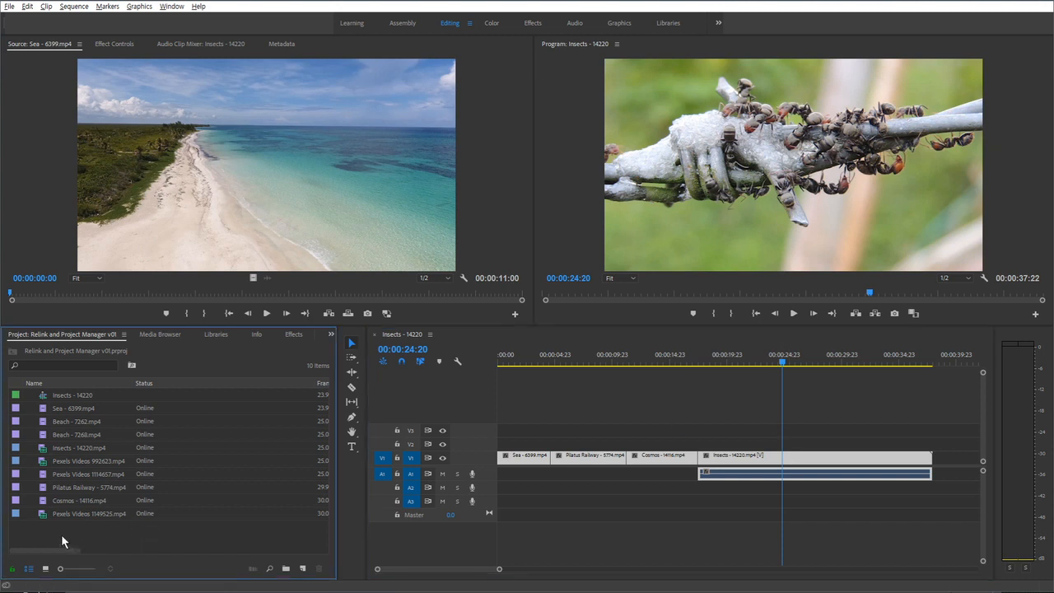
left_click(46, 454)
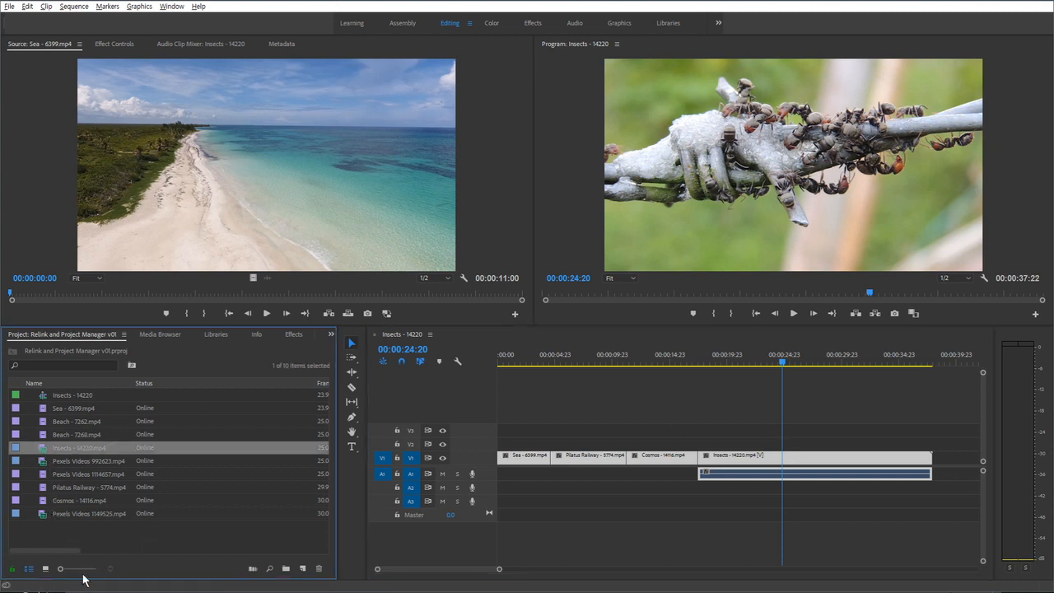
Step: Show the project clips as icons and set the ants frame as the poster frame of Insects - 14220.mp4
left_click(46, 569)
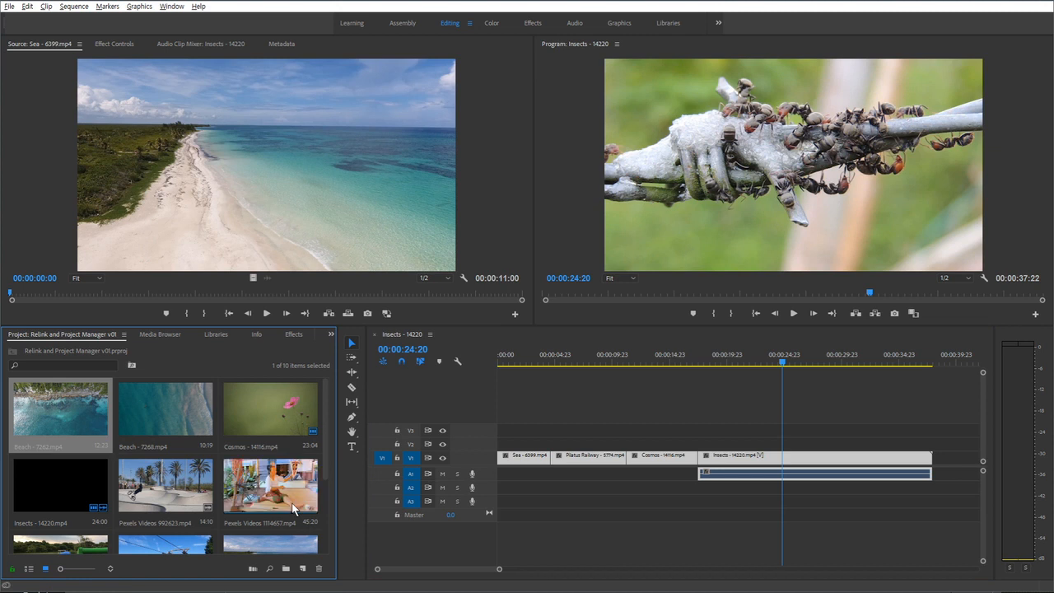
scroll(249, 494, "down", 2)
scroll(249, 494, "up", 1)
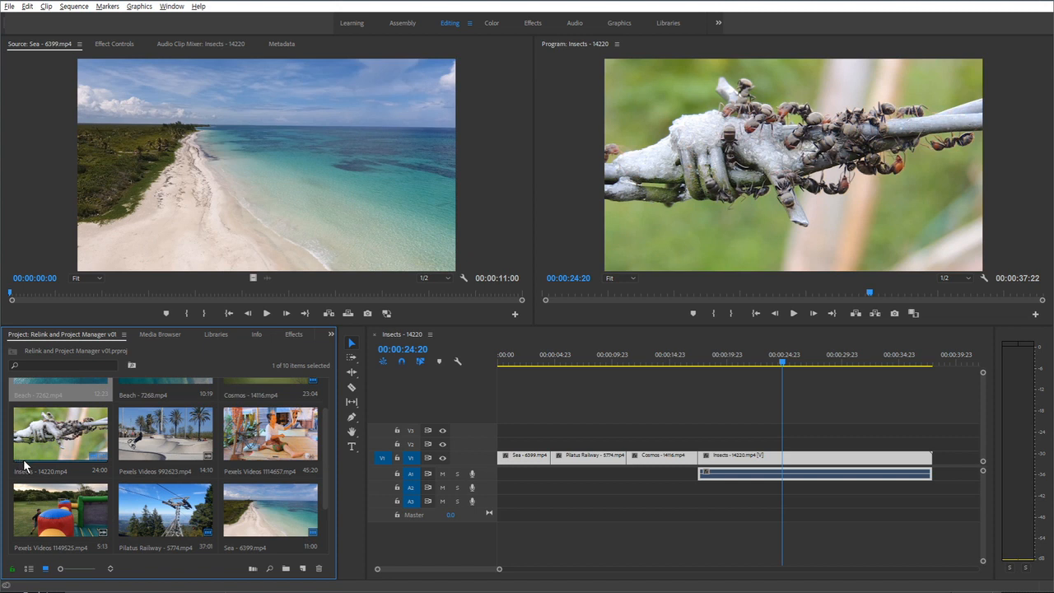
left_click(61, 438)
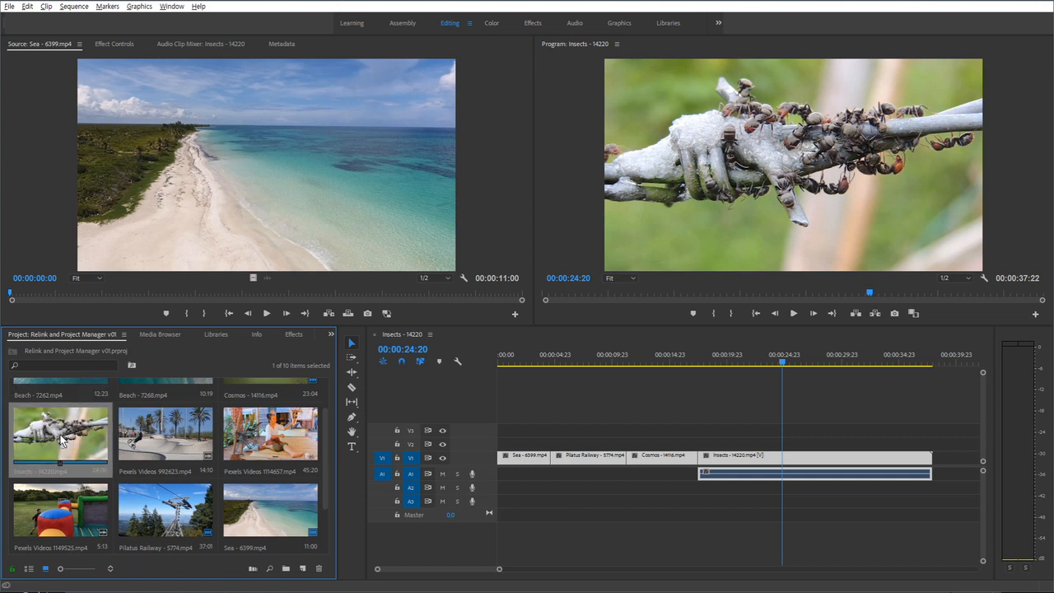
right_click(64, 436)
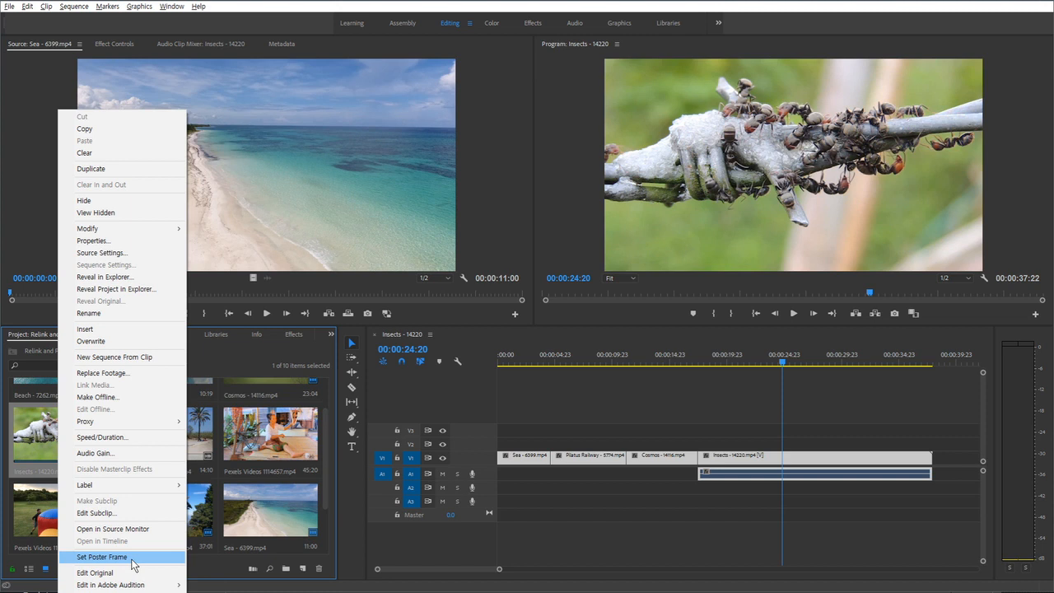
left_click(133, 564)
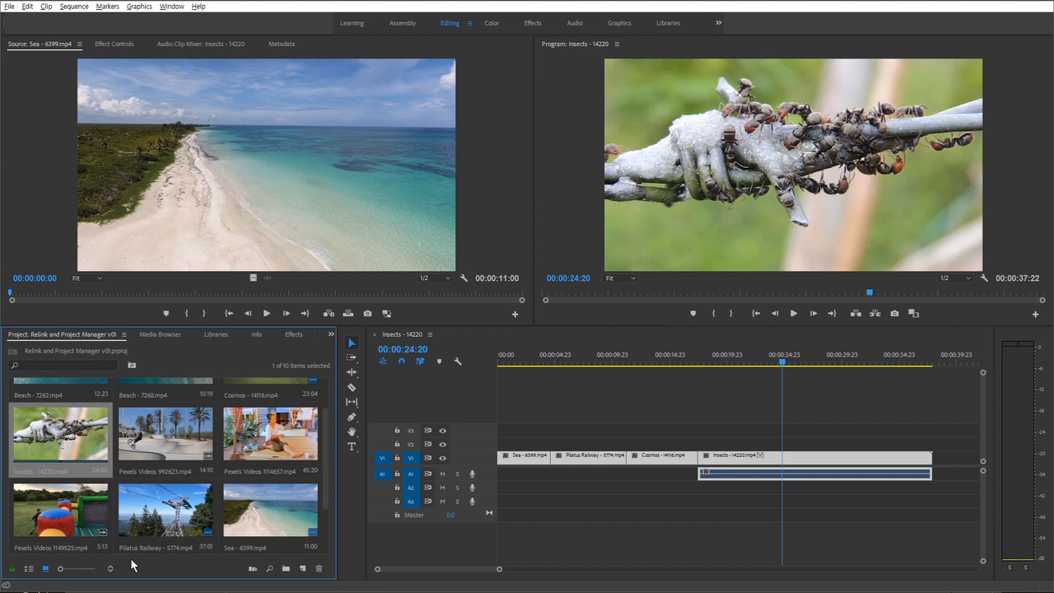
Step: Compare the commands available for Insects - 14220.mp4 in the project and on the timeline, including Make Offline
right_click(81, 422)
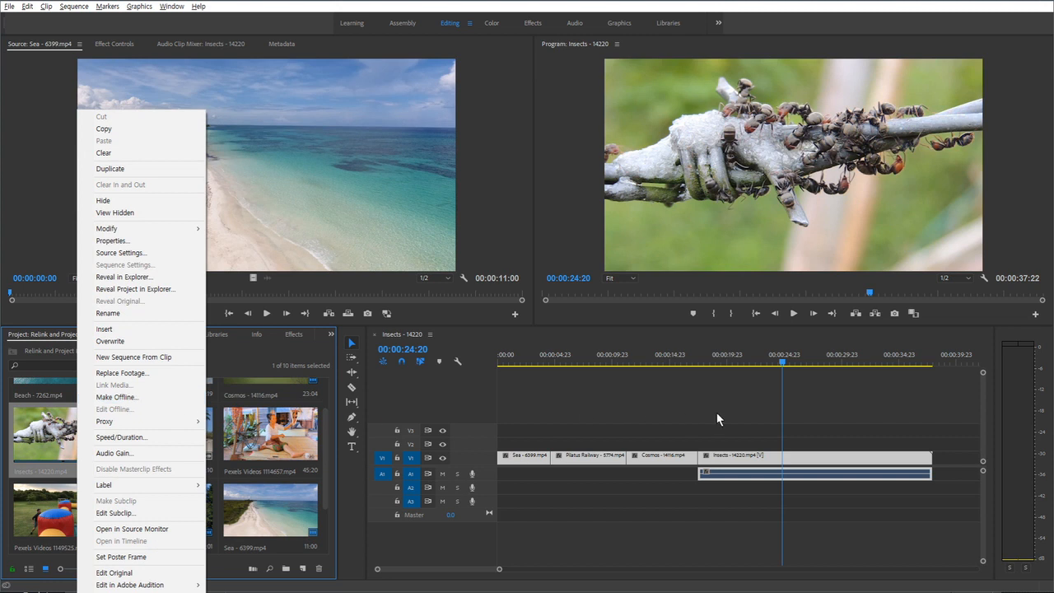
left_click(779, 419)
right_click(798, 461)
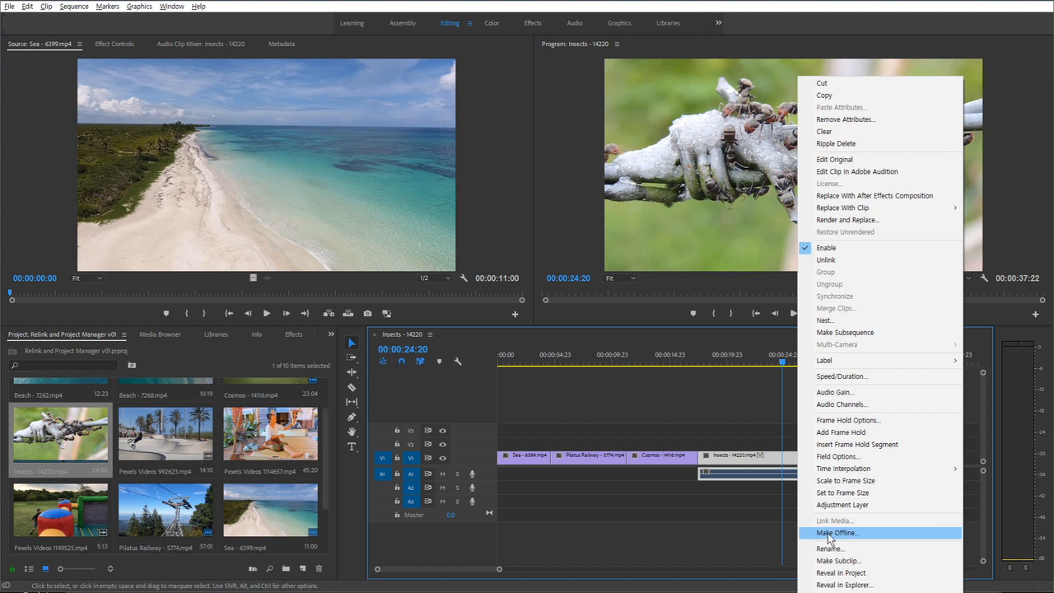
left_click(76, 458)
Step: Make the project clip Insects - 14220.mp4 offline, keeping its media files on disk
right_click(64, 426)
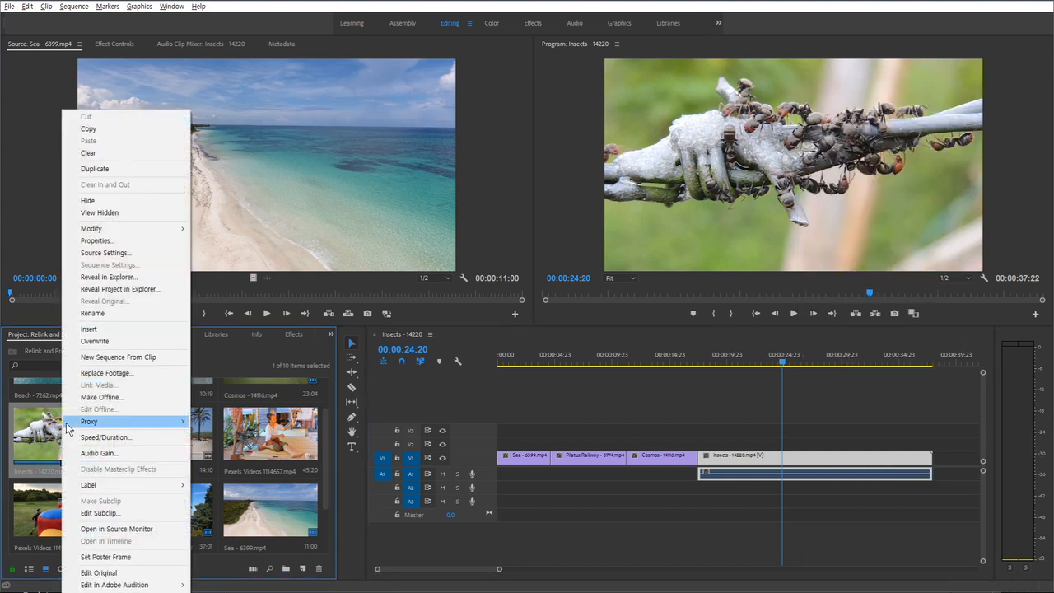
left_click(131, 398)
left_click_drag(511, 263, 506, 270)
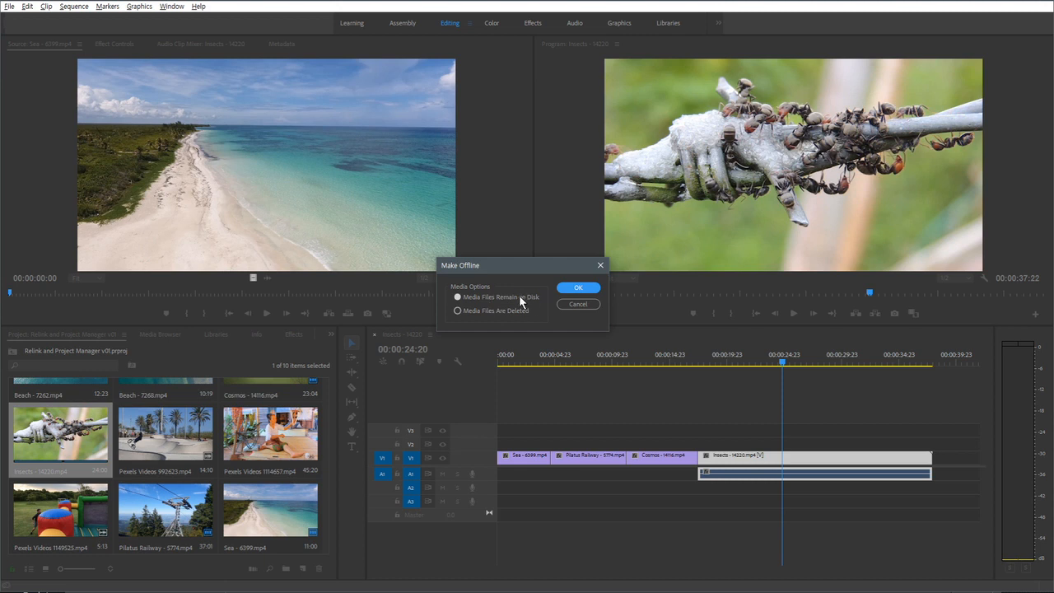
left_click(458, 298)
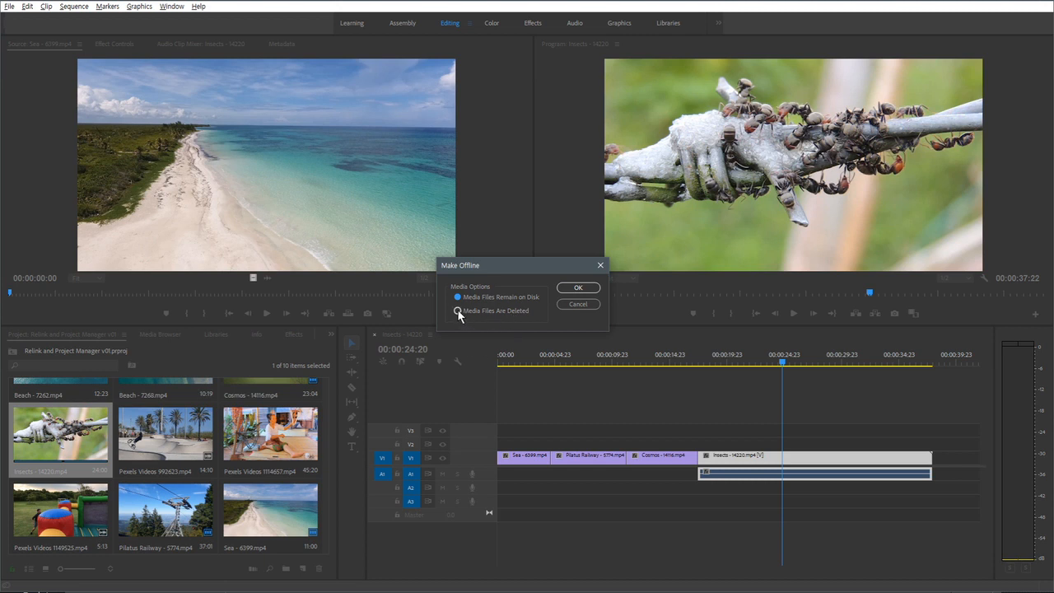
left_click(459, 312)
left_click(579, 287)
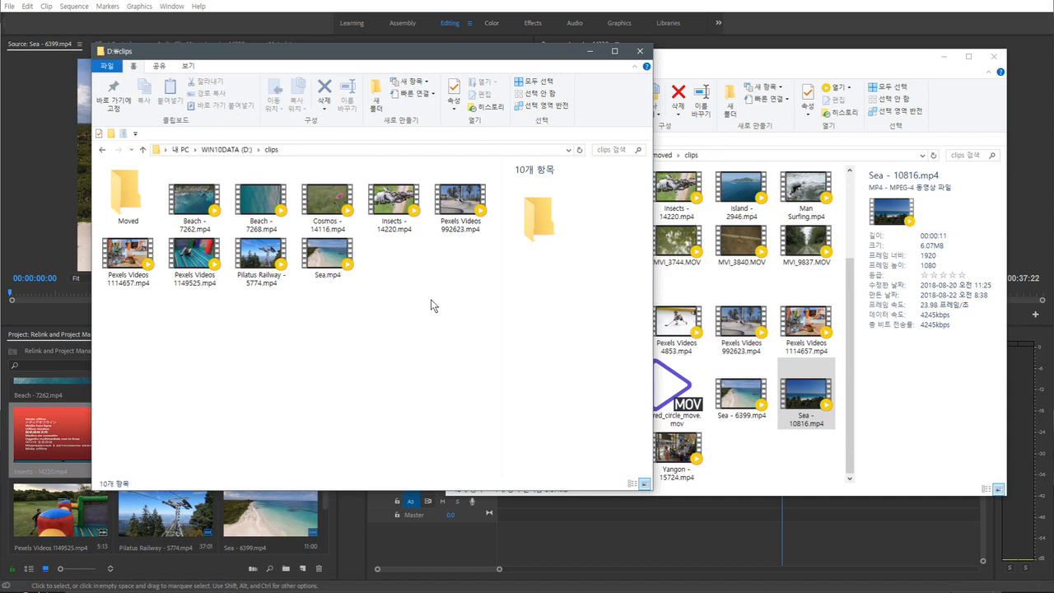
Step: Delete the source file Insects - 14220.mp4 from the D:\clips folder
left_click(394, 210)
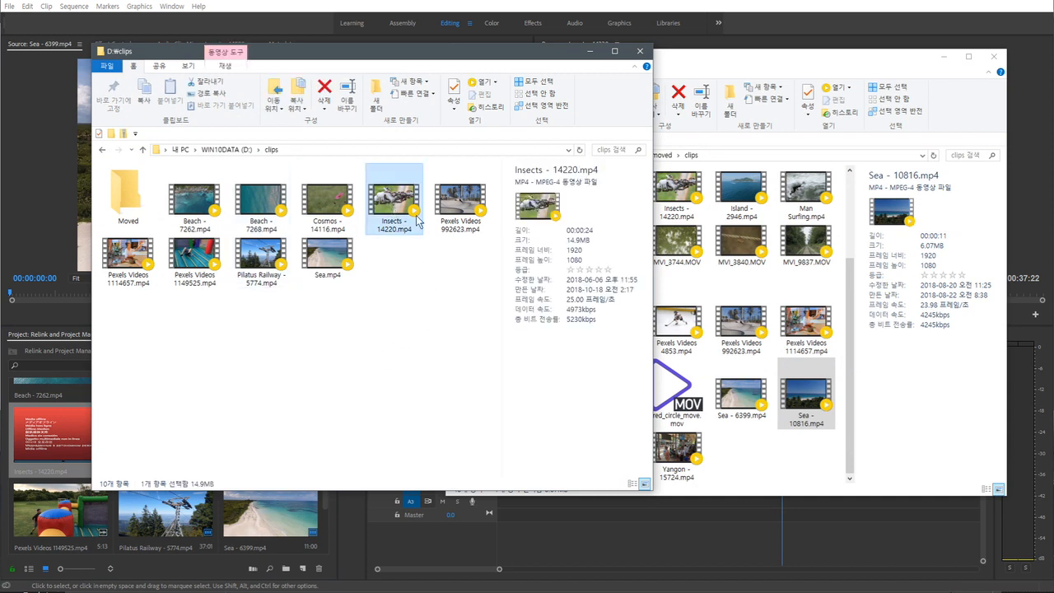
key("F2")
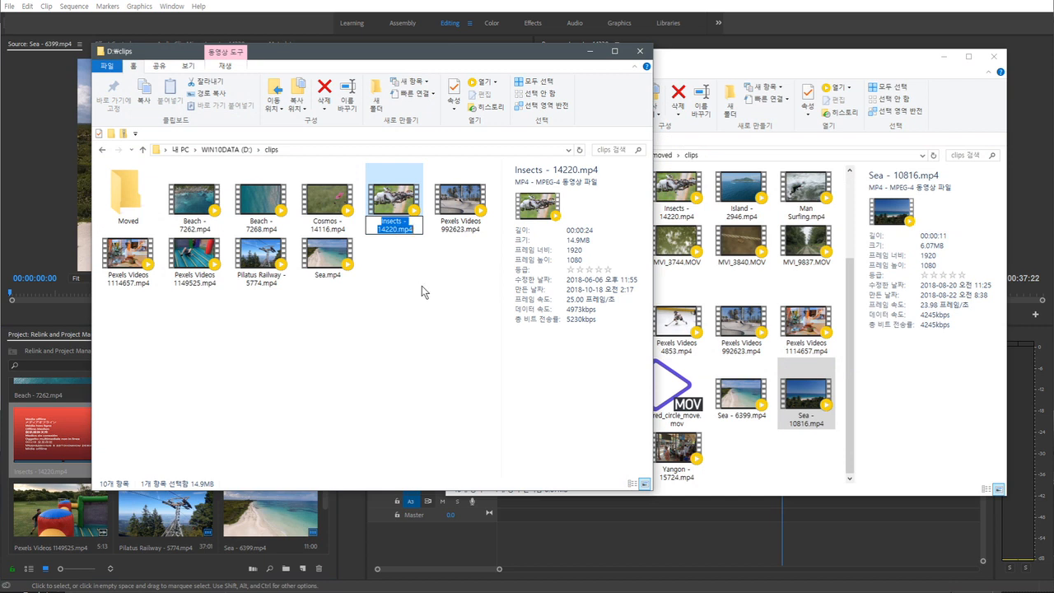
left_click(422, 286)
left_click(392, 219)
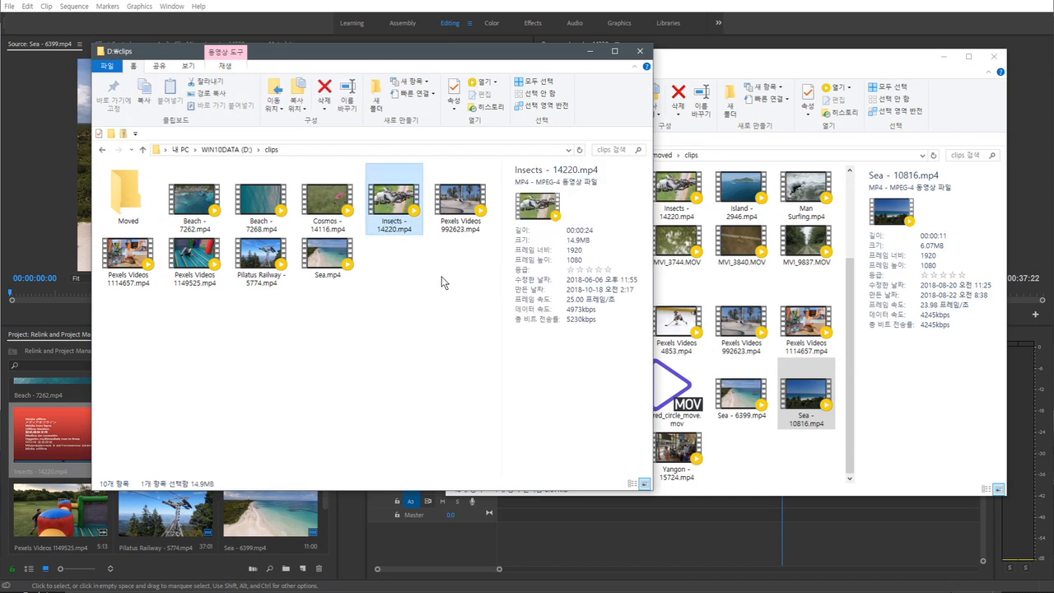
key("Delete")
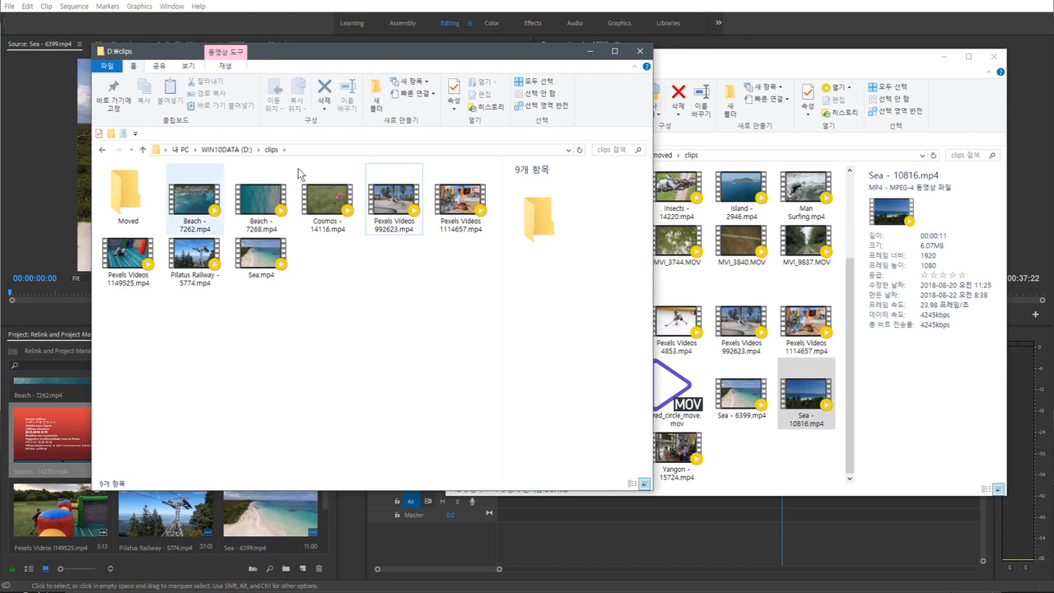
Step: Copy Sea - 10816.mp4 from Premiere_Pro_WORK_moved\clips into D:\clips and rename the copy as Insects - 14220.mp4
left_click(813, 425)
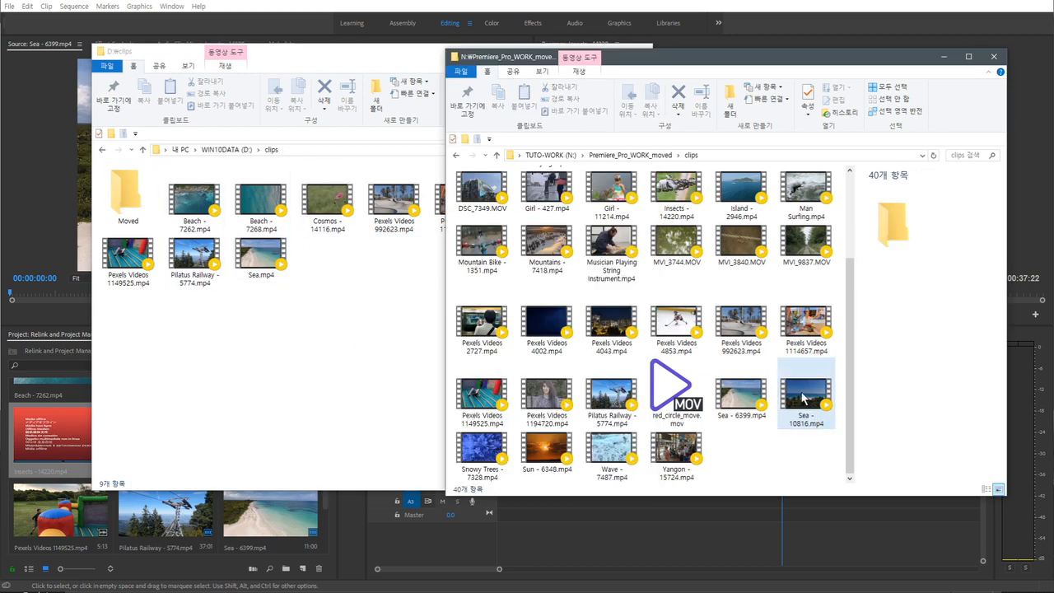
left_click_drag(797, 400, 357, 360)
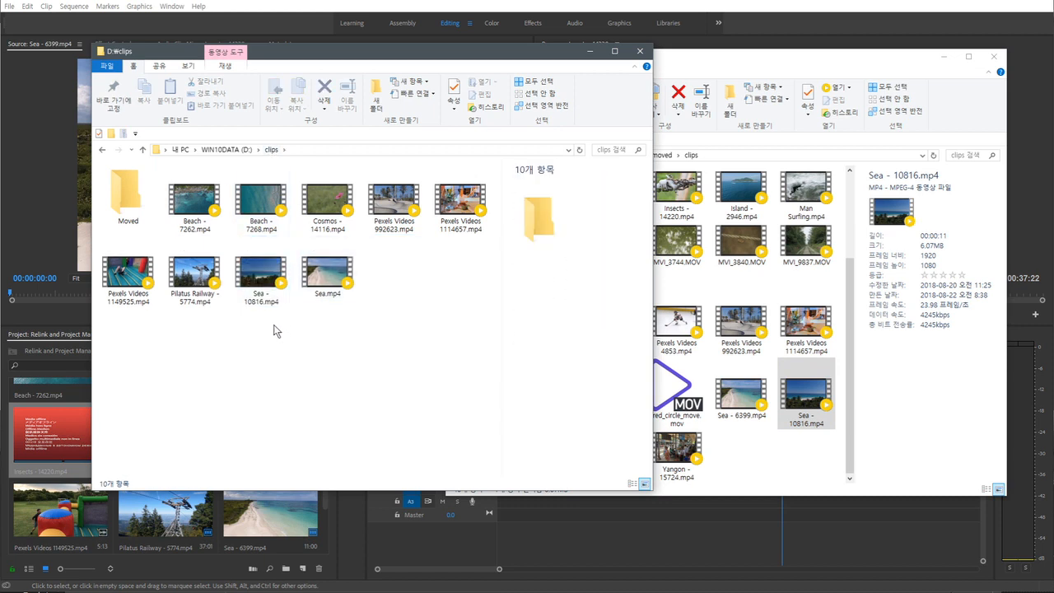
left_click(264, 289)
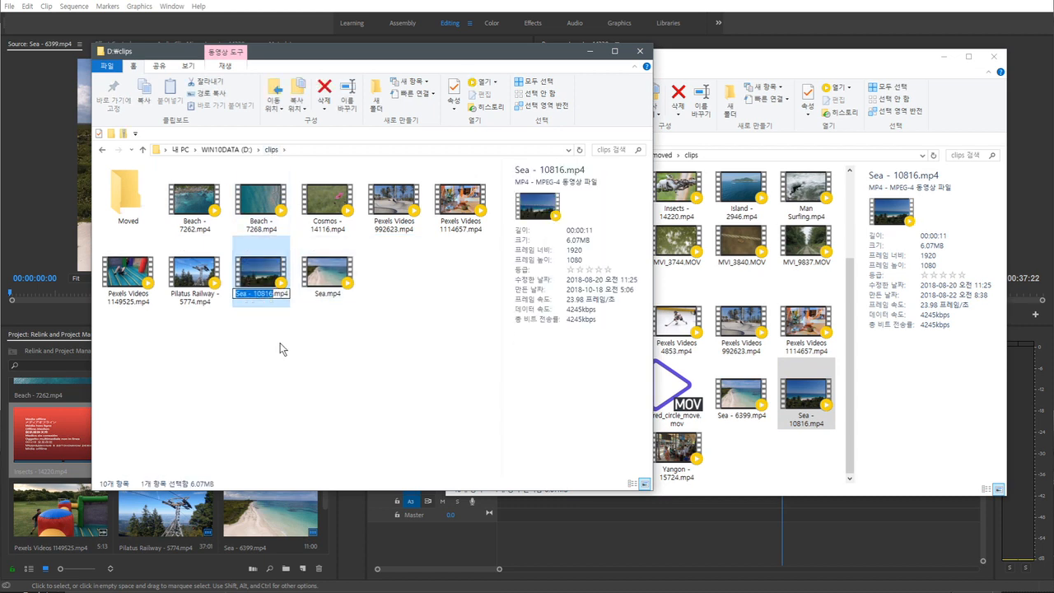
key("ctrl+a")
type("Insects - 14220.mp4")
key("Return")
left_click(276, 356)
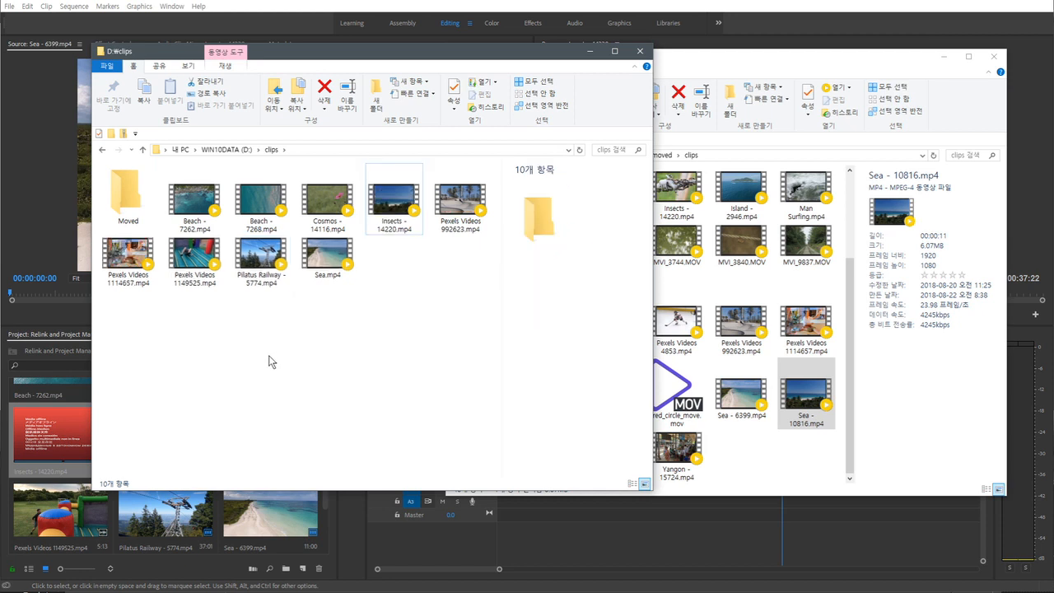
left_click(390, 202)
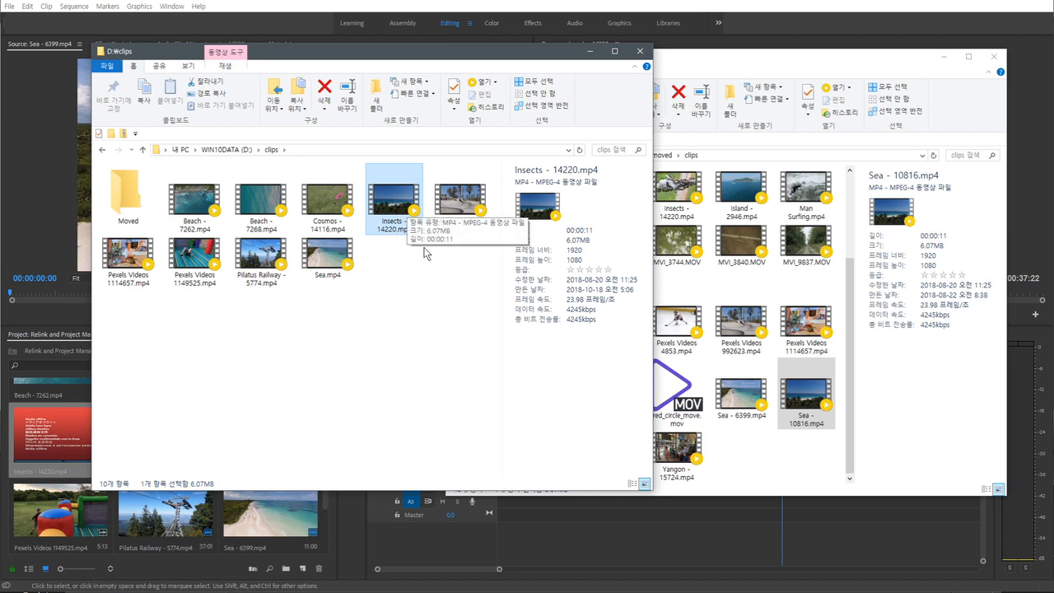
Step: Switch back to Premiere Pro and relink the offline Insects - 14220.mp4 to its namesake in D:\clips, displaying only exact name matches and accepting the audio mismatch
left_click(944, 58)
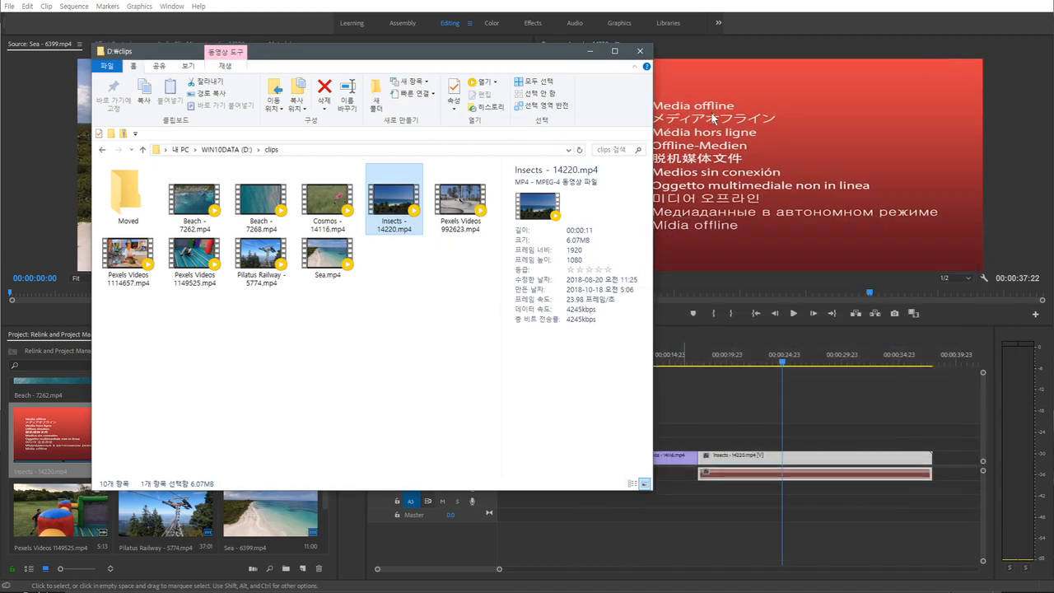
left_click(589, 51)
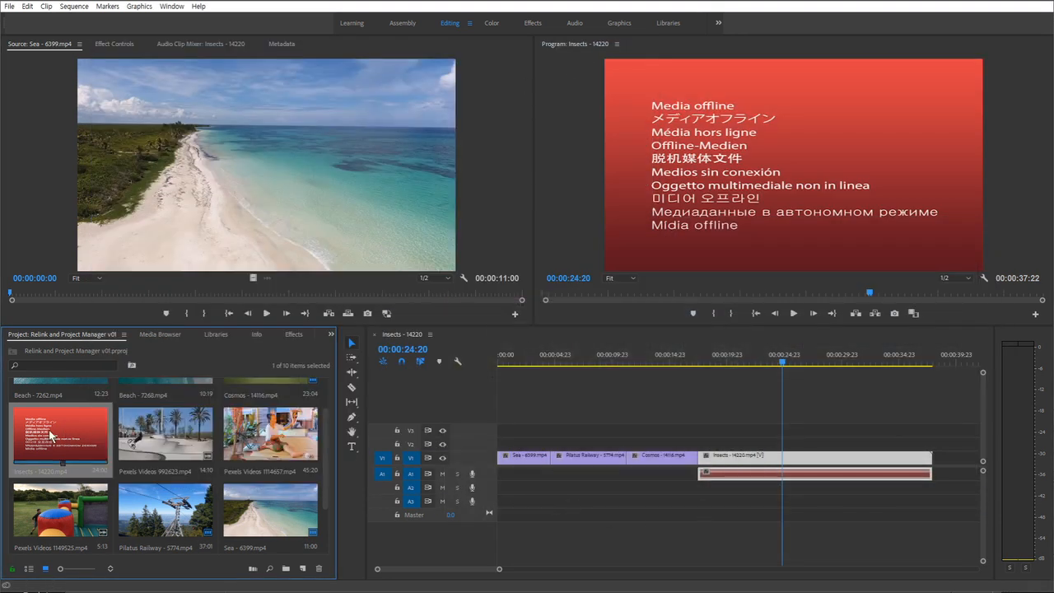
right_click(75, 425)
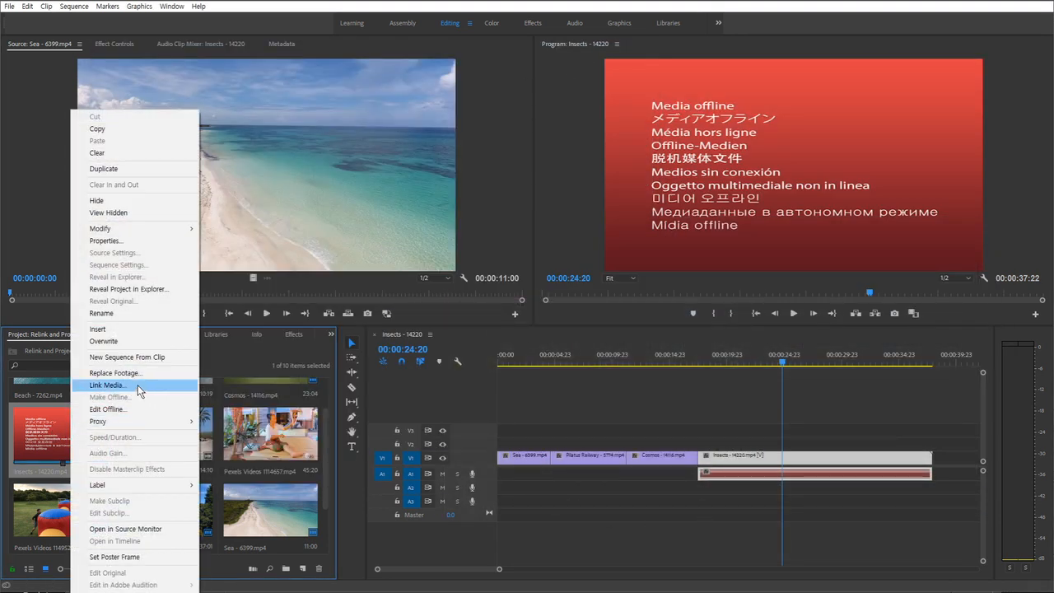
left_click(138, 384)
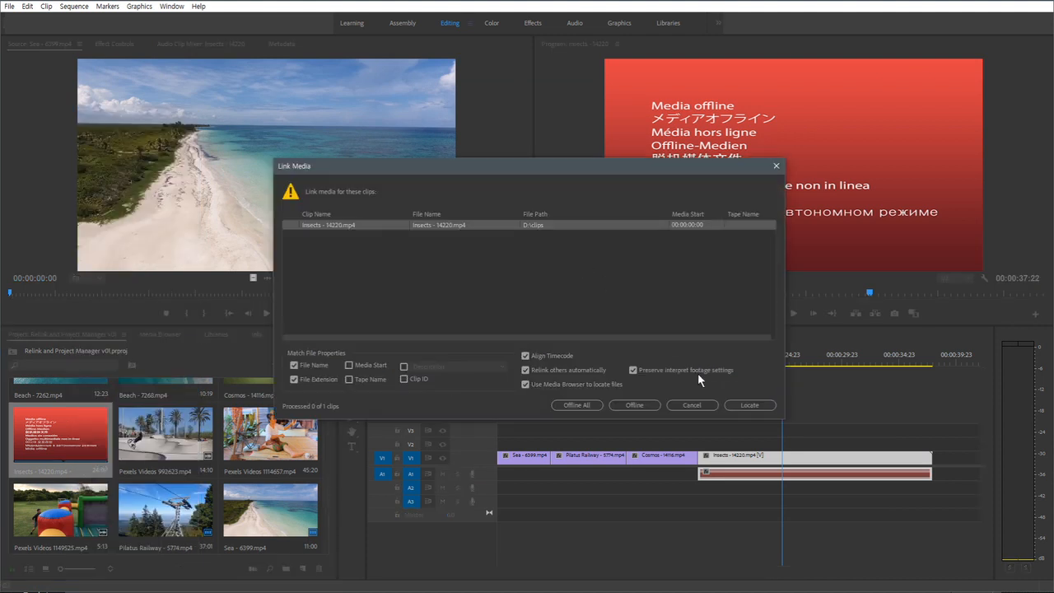
left_click(746, 405)
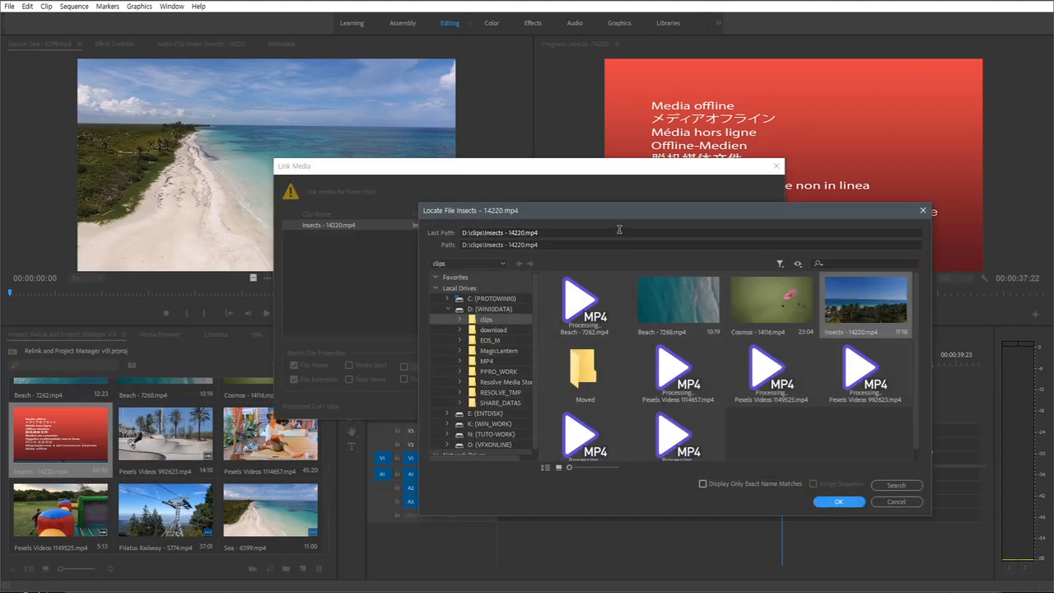
left_click_drag(612, 212, 560, 212)
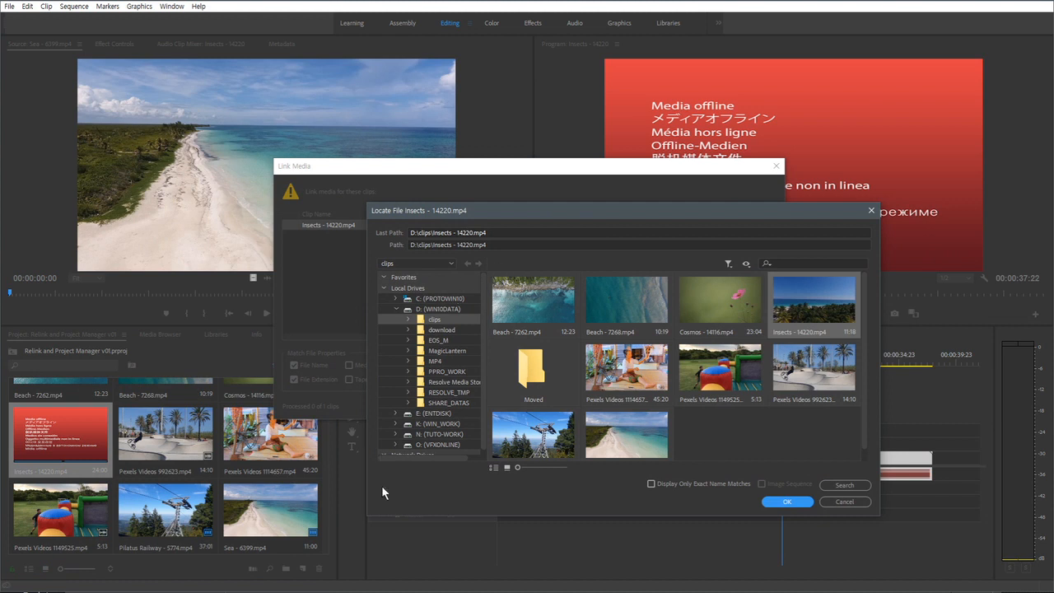
left_click(446, 320)
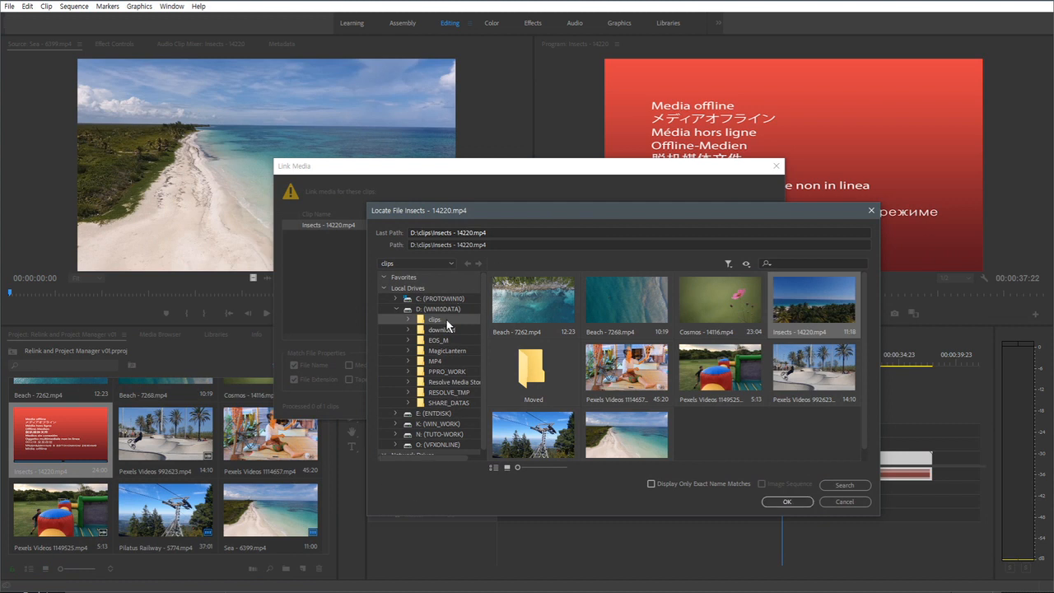
left_click(691, 485)
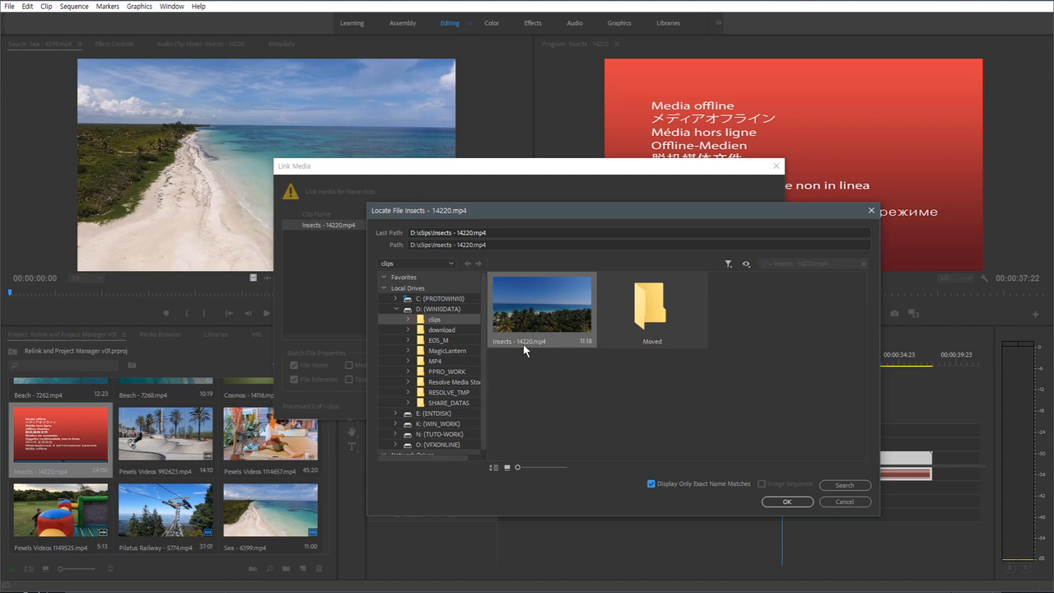
left_click(787, 502)
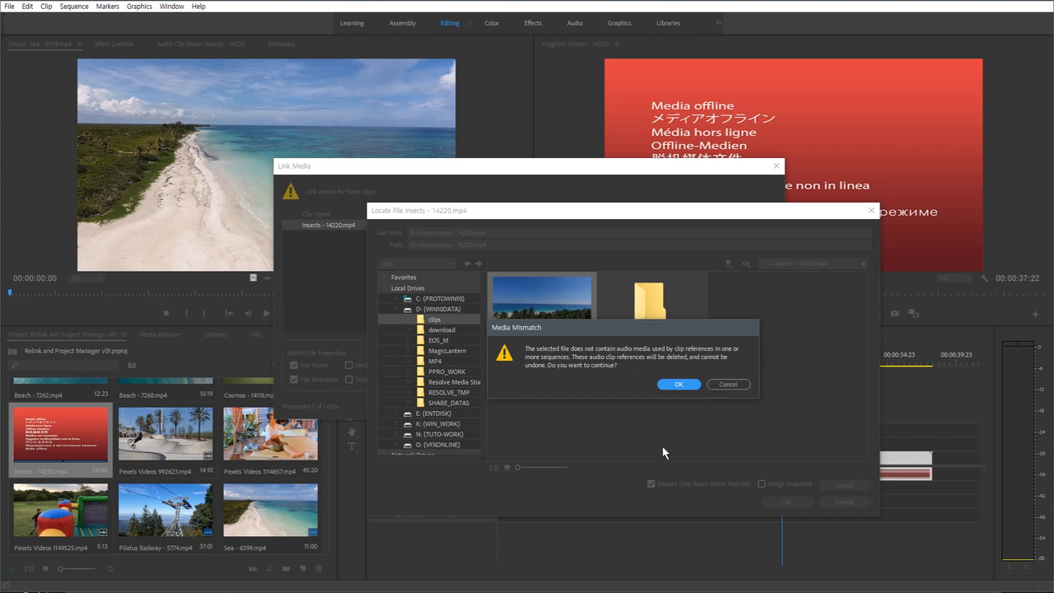
left_click(681, 385)
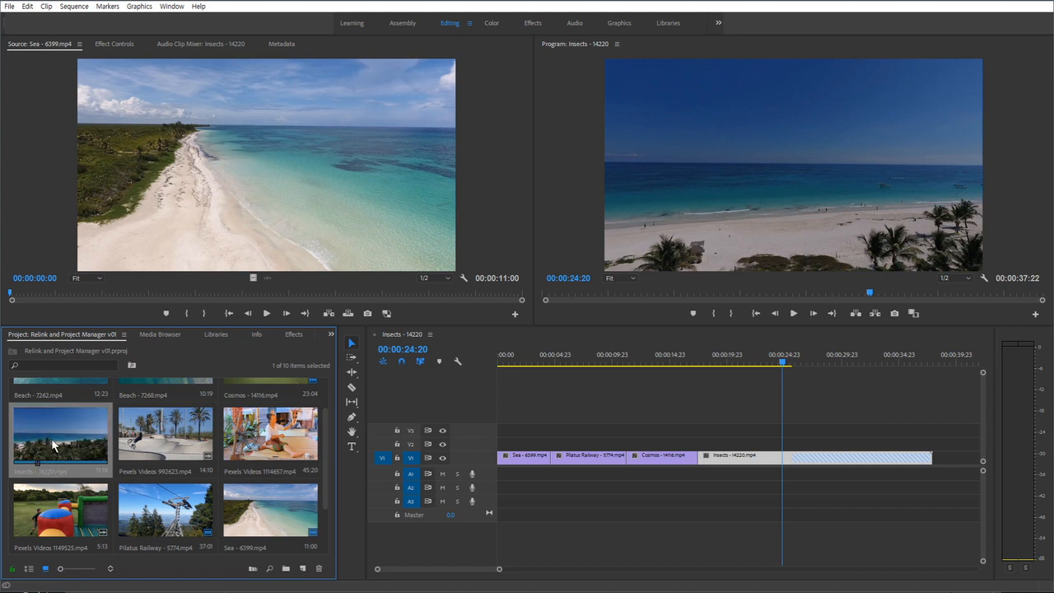
Step: Scrub the playhead through the relinked insects clip on the timeline and park it at 00:00:22:18
mouse_move(774, 366)
left_mouse_down()
mouse_move(755, 364)
mouse_move(792, 367)
mouse_move(722, 370)
mouse_move(818, 369)
mouse_move(755, 367)
left_mouse_up()
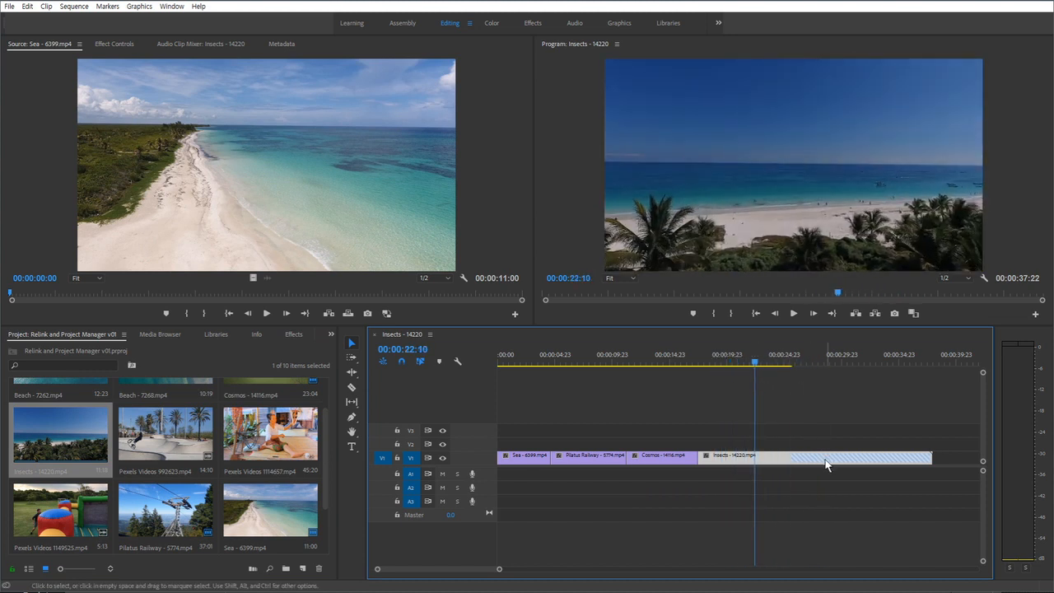
left_click_drag(821, 363, 759, 364)
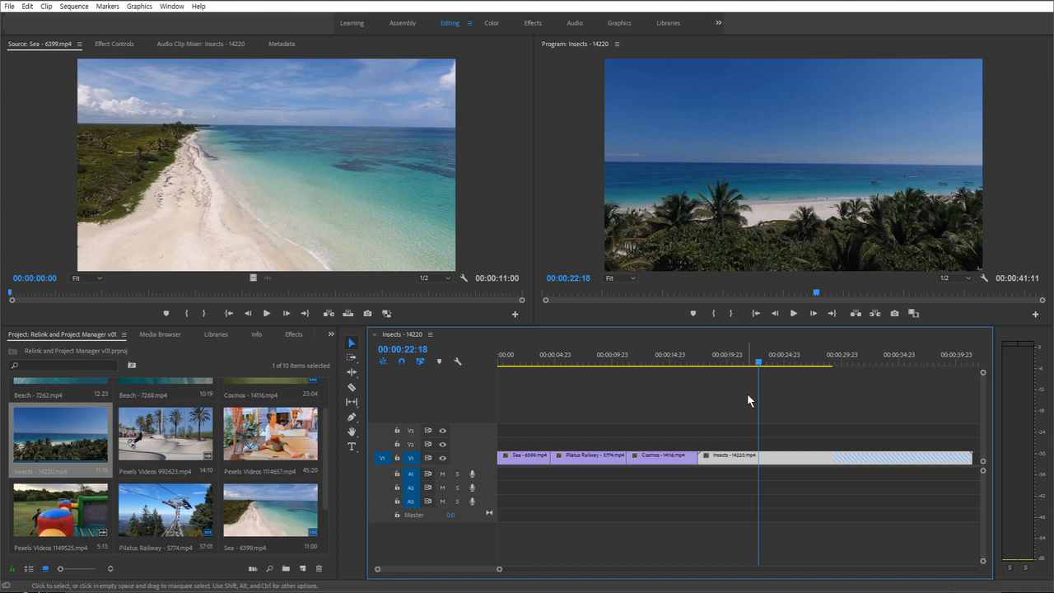
Step: Make the relinked Insects - 14220.mp4 offline again with the Media Files Remain on Disk option
right_click(83, 432)
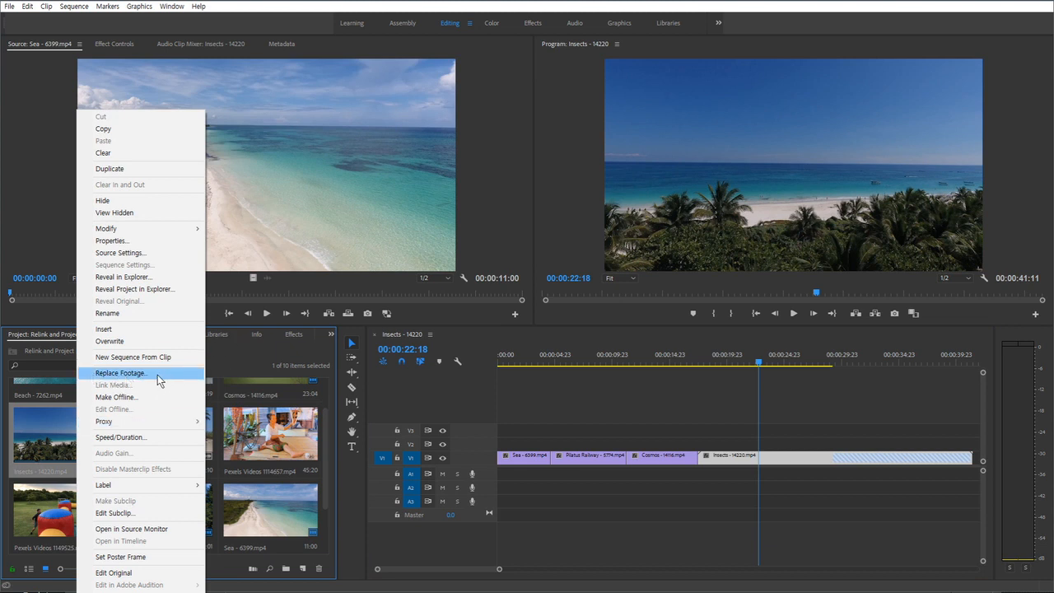
left_click(66, 439)
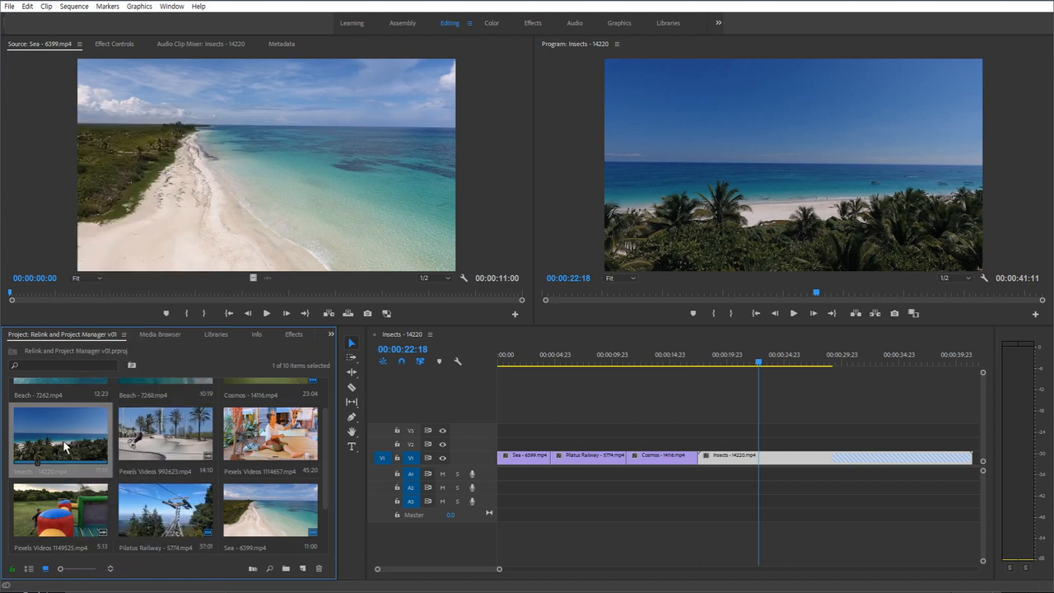
right_click(90, 414)
left_click(156, 399)
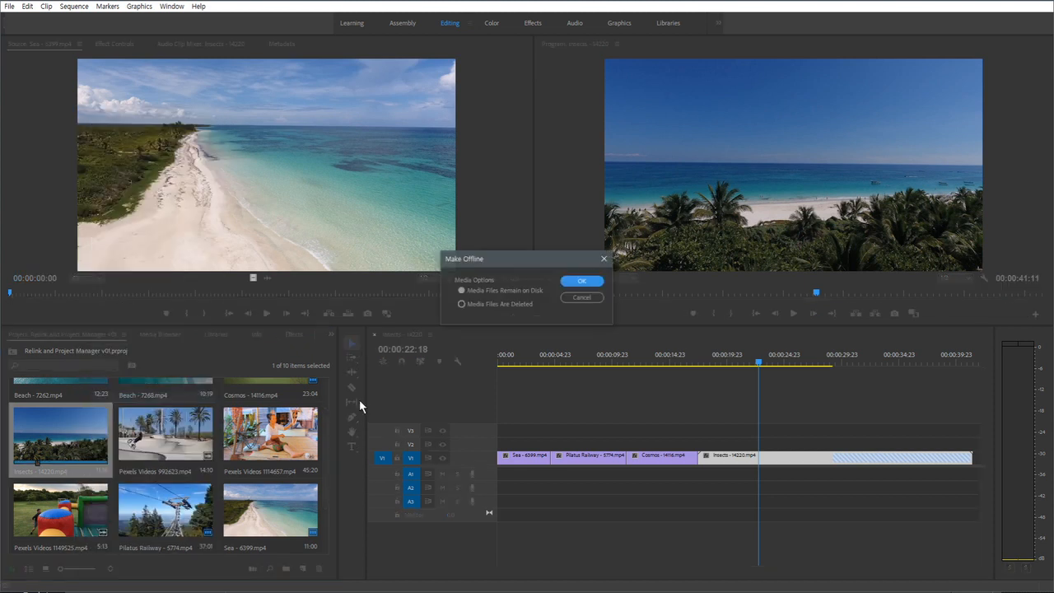
left_click(583, 281)
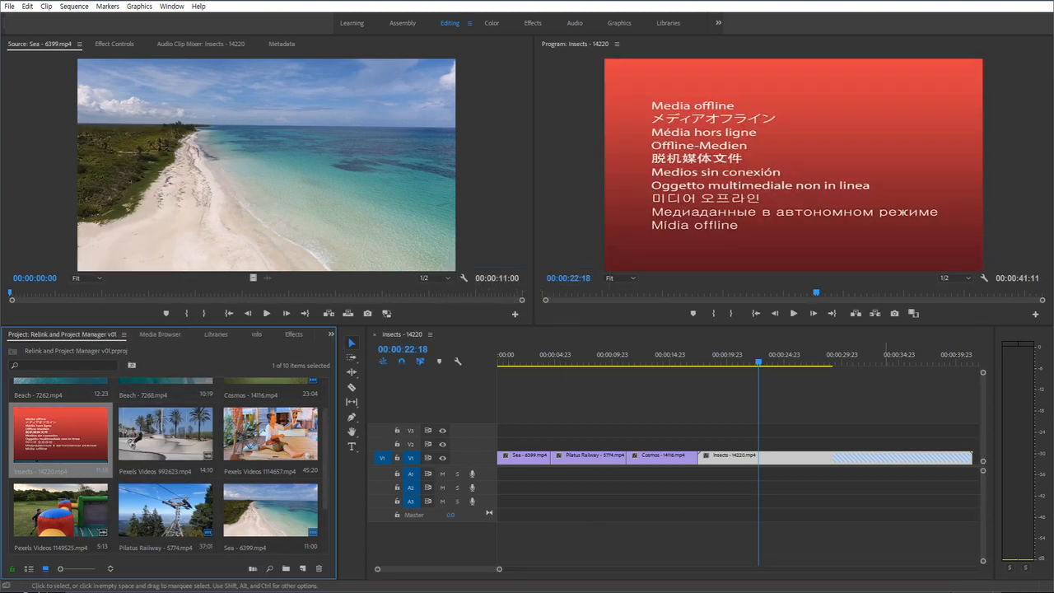
Step: Switch to the D:\clips folder and permanently delete the substitute Insects - 14220.mp4 file
left_click(853, 560)
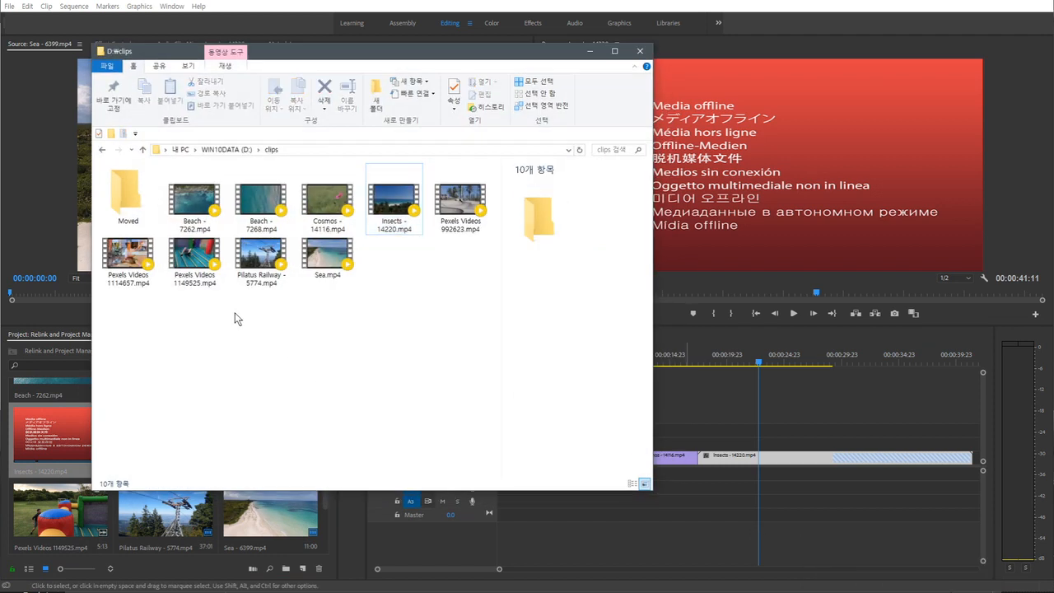
left_click(394, 202)
key("shift+Delete")
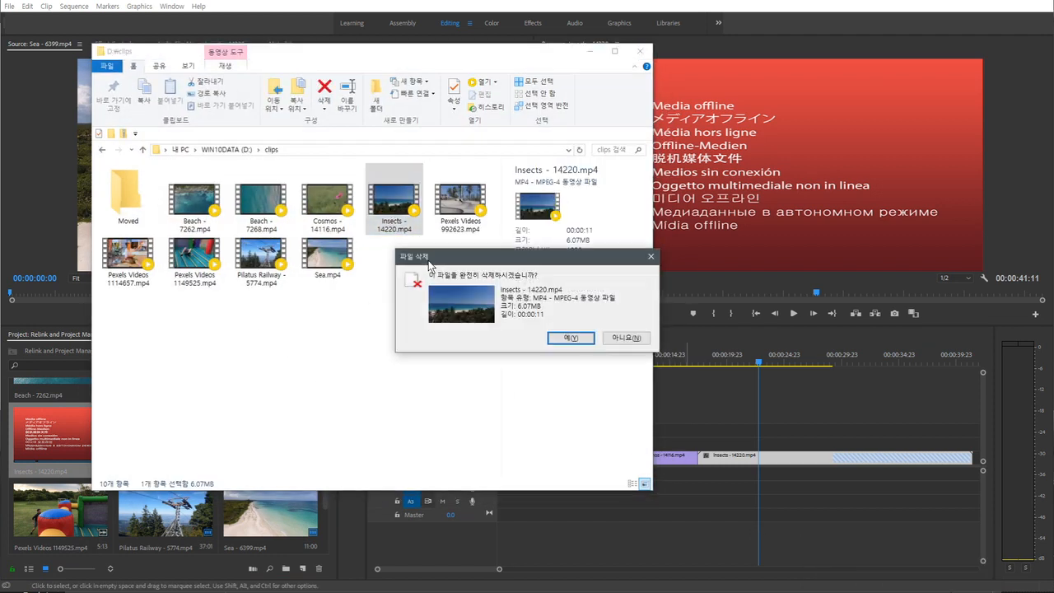
key("Return")
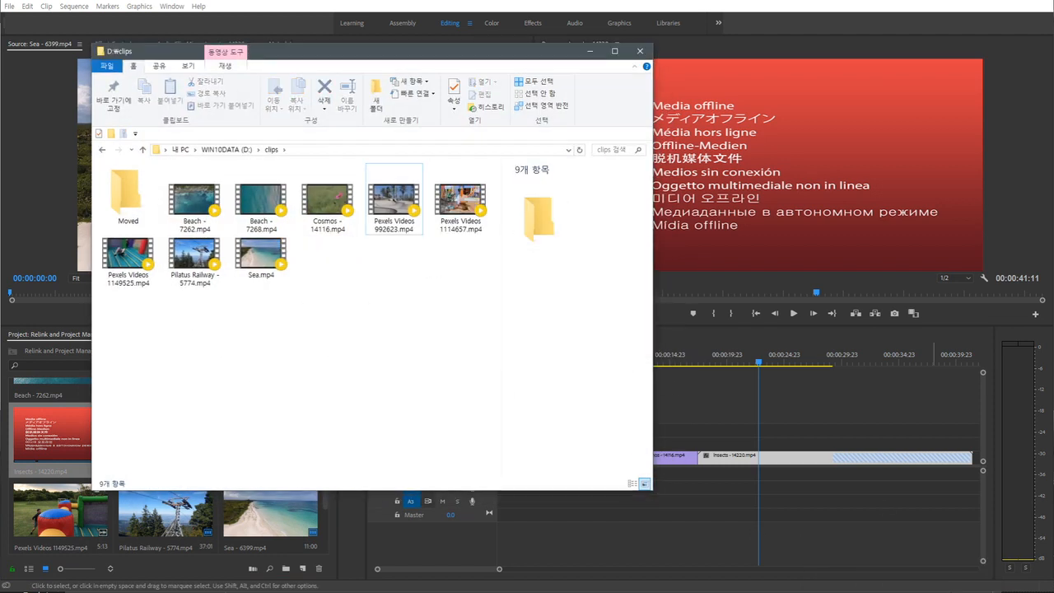
Step: Copy the original Insects - 14220.mp4 from Premiere_Pro_WORK_moved\clips into D:\clips, and select Pexels Videos 992623.mp4 in the source folder
mouse_move(853, 589)
left_click(948, 560)
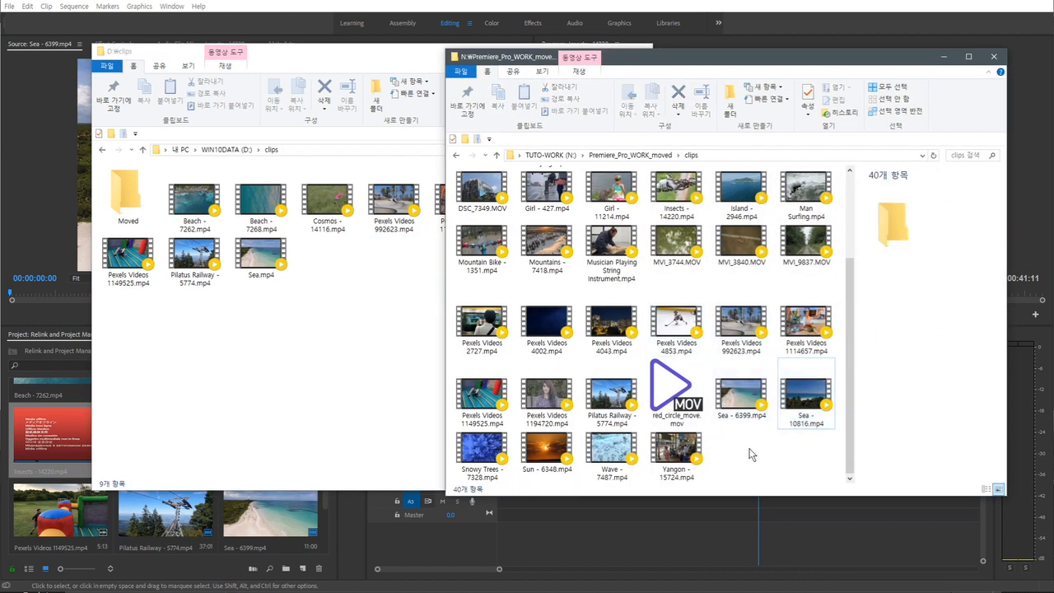
left_click_drag(676, 194, 334, 346)
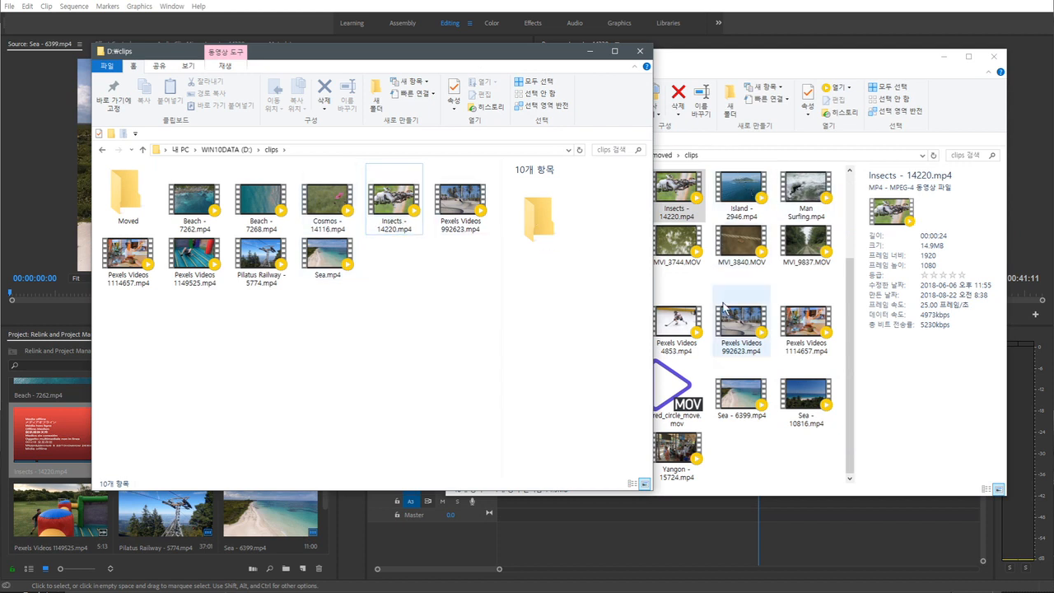
left_click(743, 320)
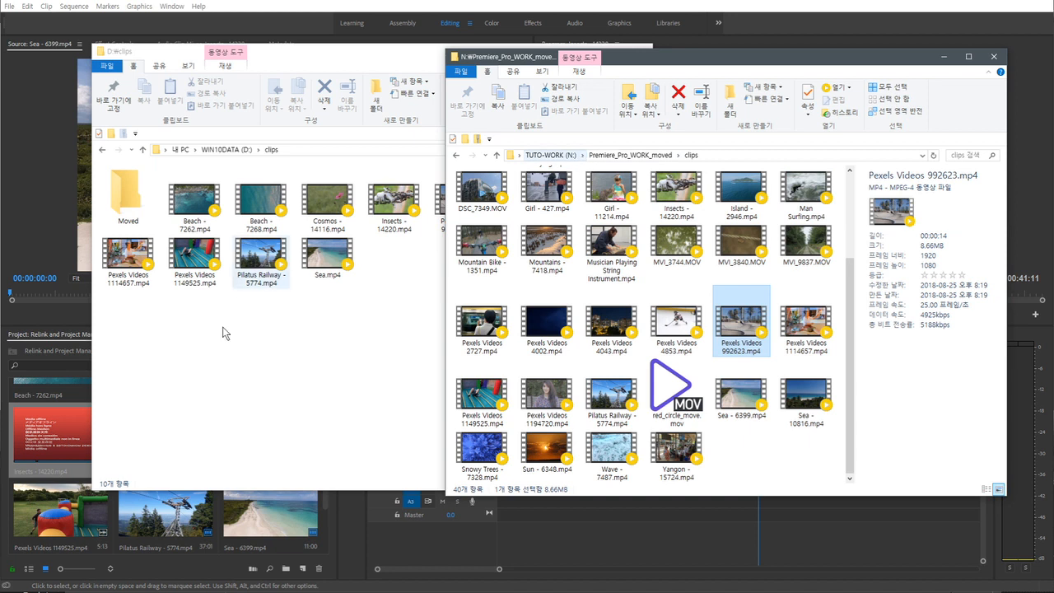
Step: Relink the offline Insects - 14220.mp4 to the file of the same name in D:\clips, displaying only exact name matches
left_click(305, 333)
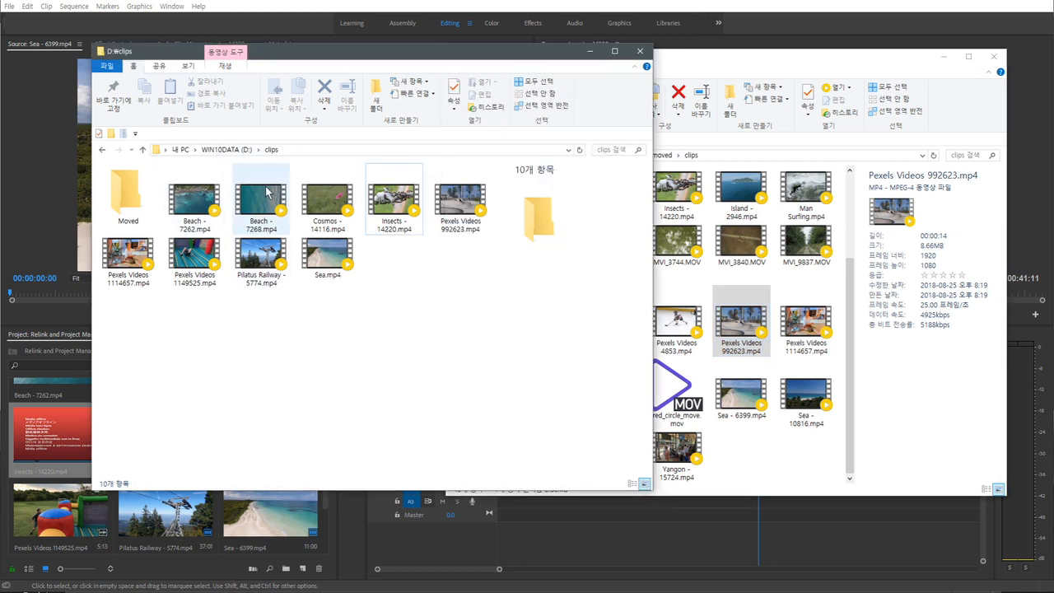
left_click(642, 503)
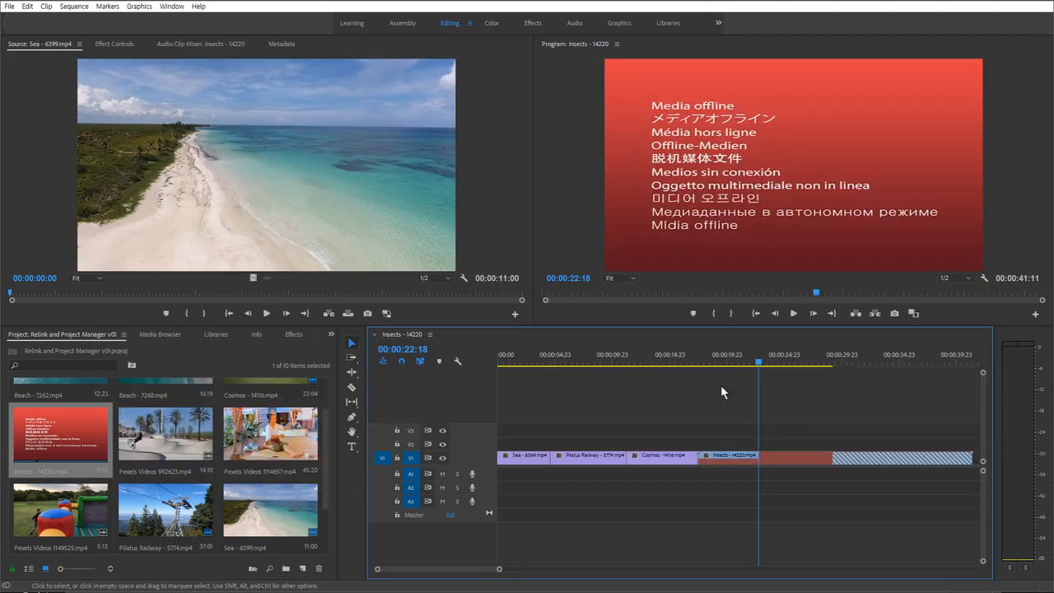
right_click(47, 435)
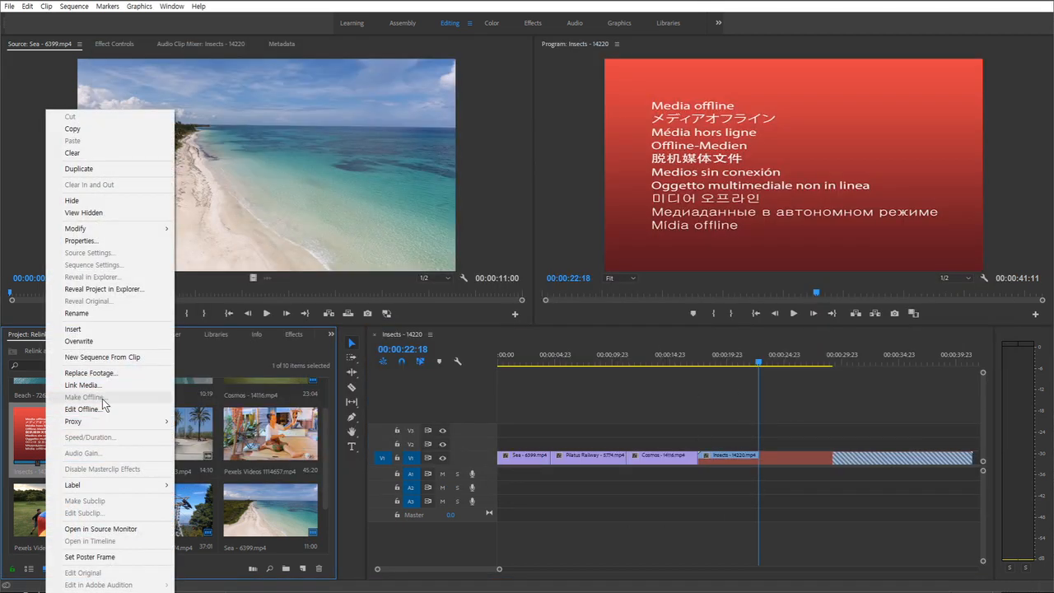
left_click(129, 384)
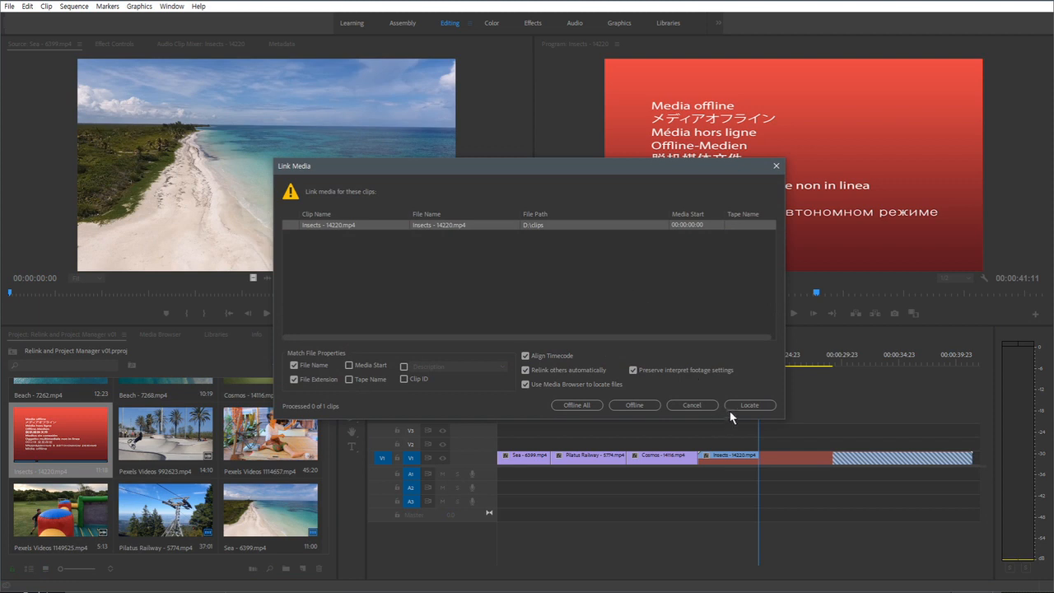
left_click(729, 409)
left_click(677, 482)
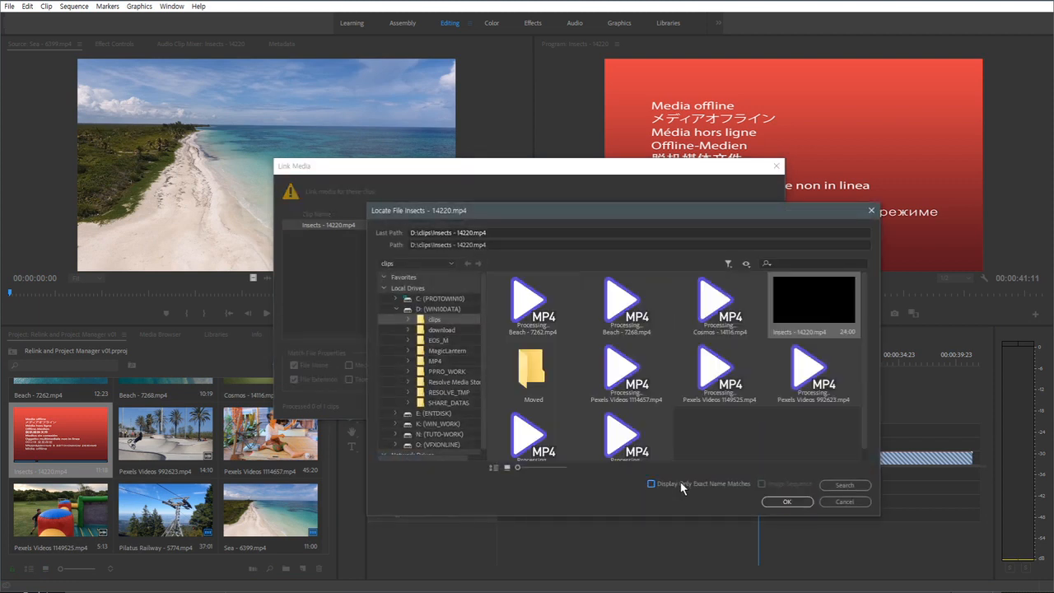
left_click(681, 481)
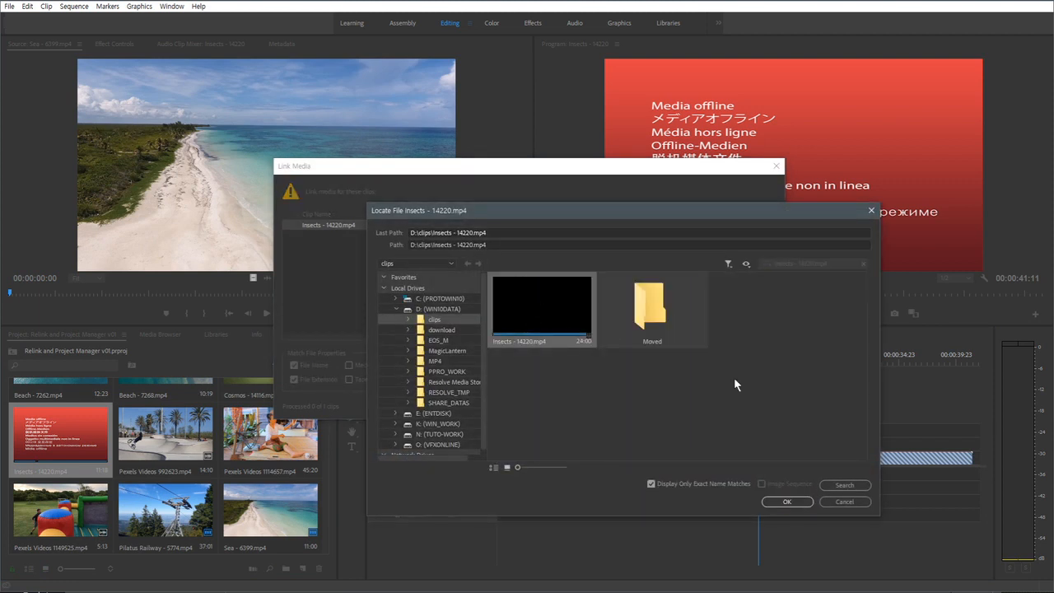
left_click(787, 502)
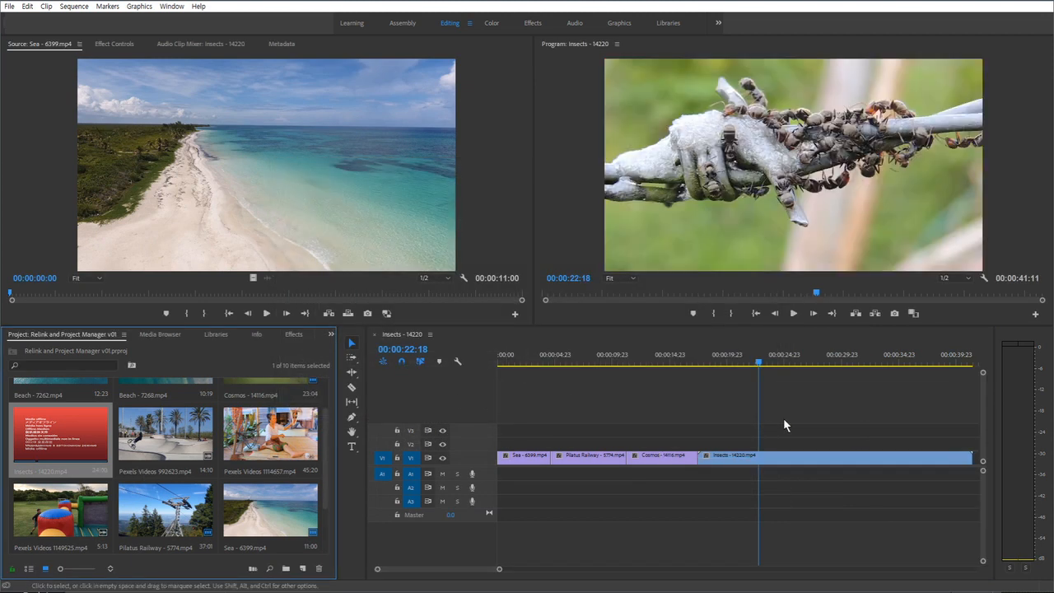
Step: Check the relinked insects clip at 00:00:24:07, and park the playhead at 00:00:14:14 with the Cosmos - 14116.mp4 timeline clip selected
mouse_move(781, 358)
left_mouse_down()
mouse_move(878, 363)
mouse_move(764, 366)
mouse_move(775, 363)
left_mouse_up()
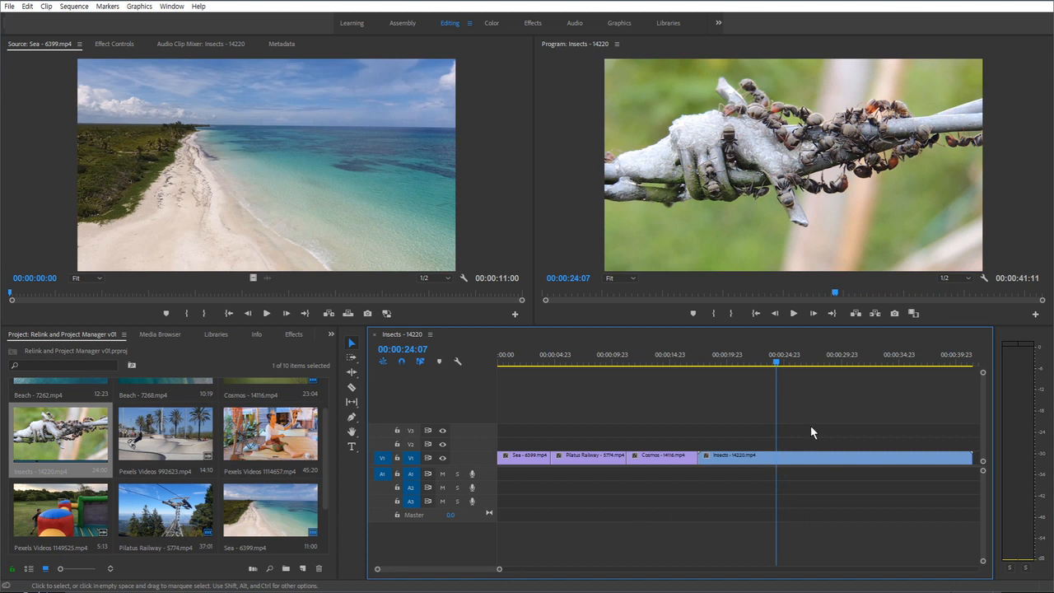
left_click(665, 360)
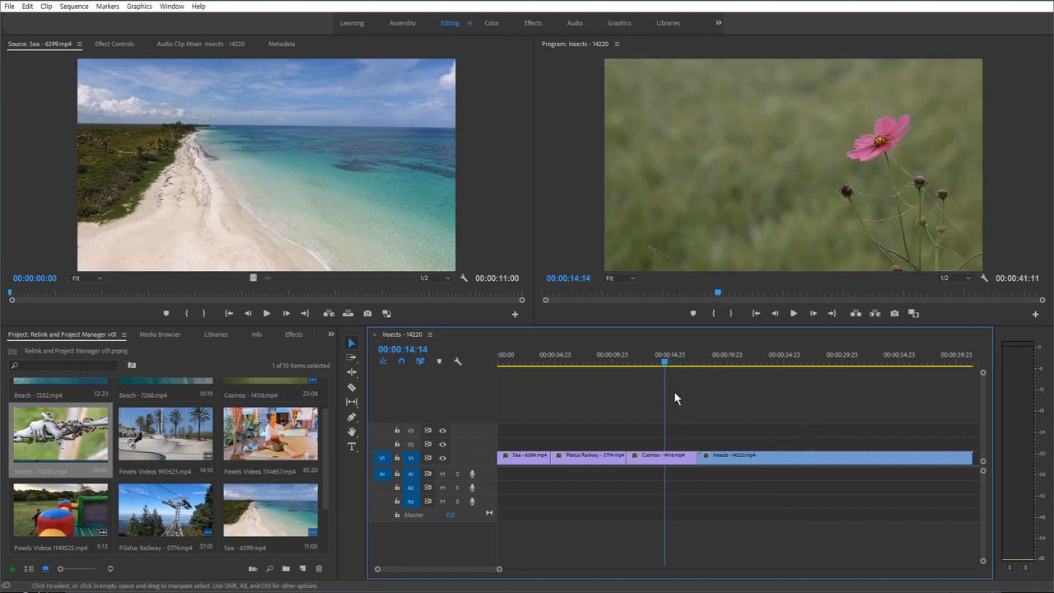
left_click(674, 455)
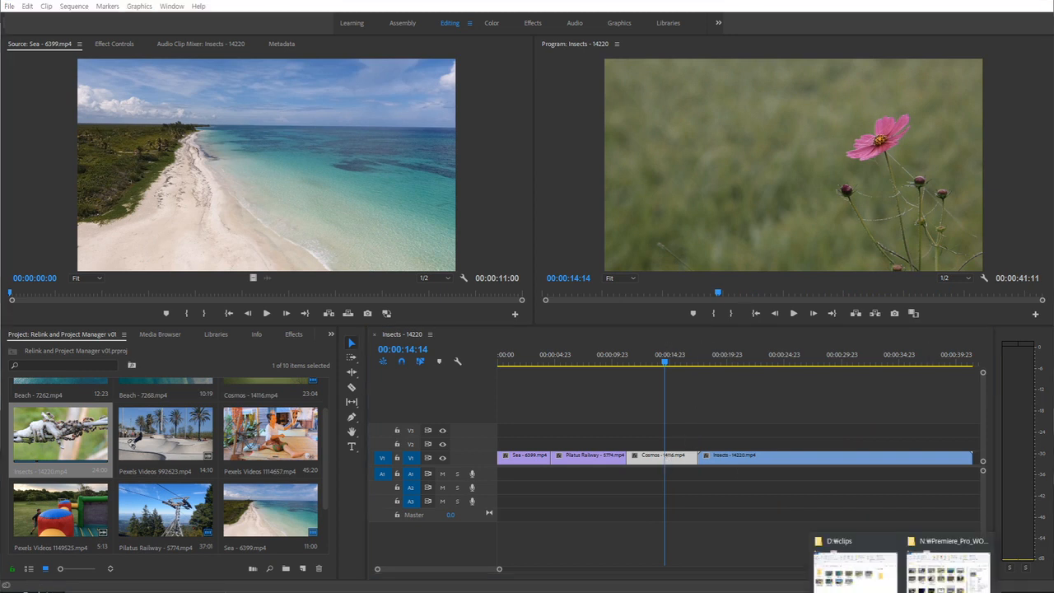
Step: Copy Girl - 11214.mp4 from Premiere_Pro_WORK_moved\clips into D:\clips and return to Premiere Pro
left_click(855, 568)
left_click(947, 568)
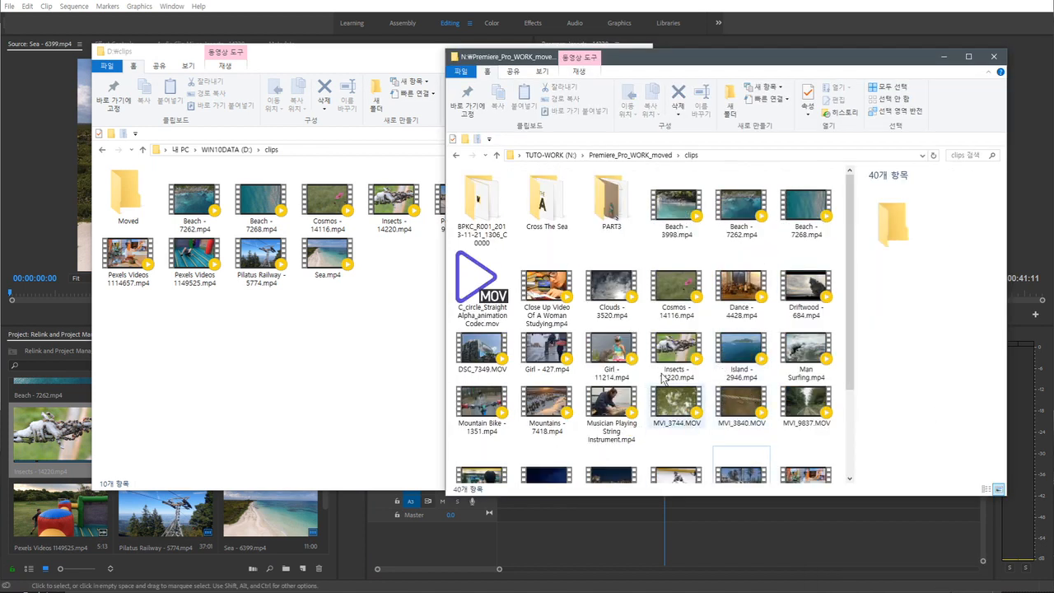
left_click(611, 354)
left_click_drag(611, 354, 312, 384)
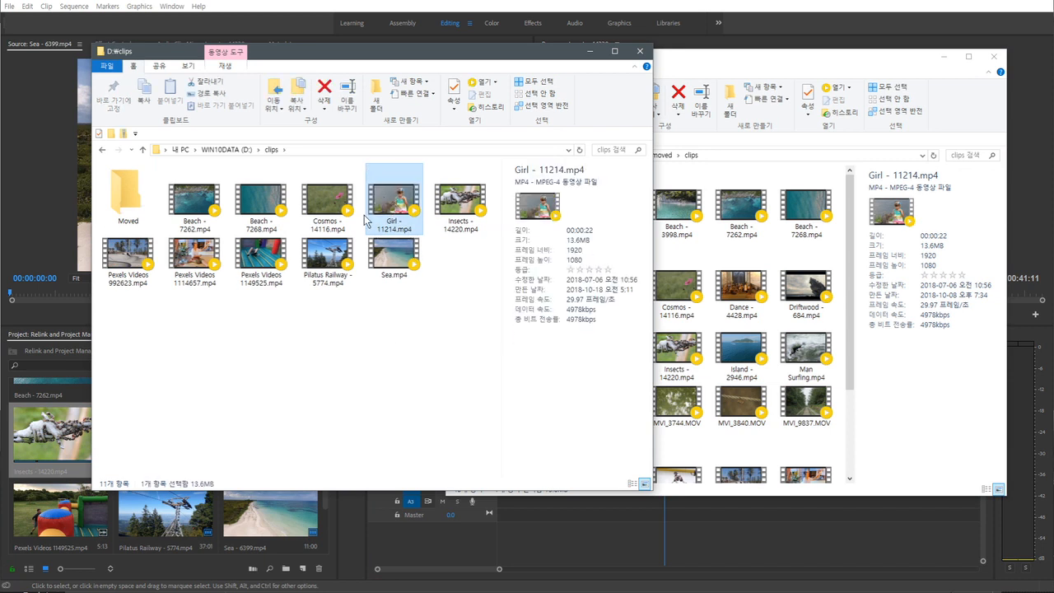
key("Left")
left_click(367, 206)
left_click(560, 494)
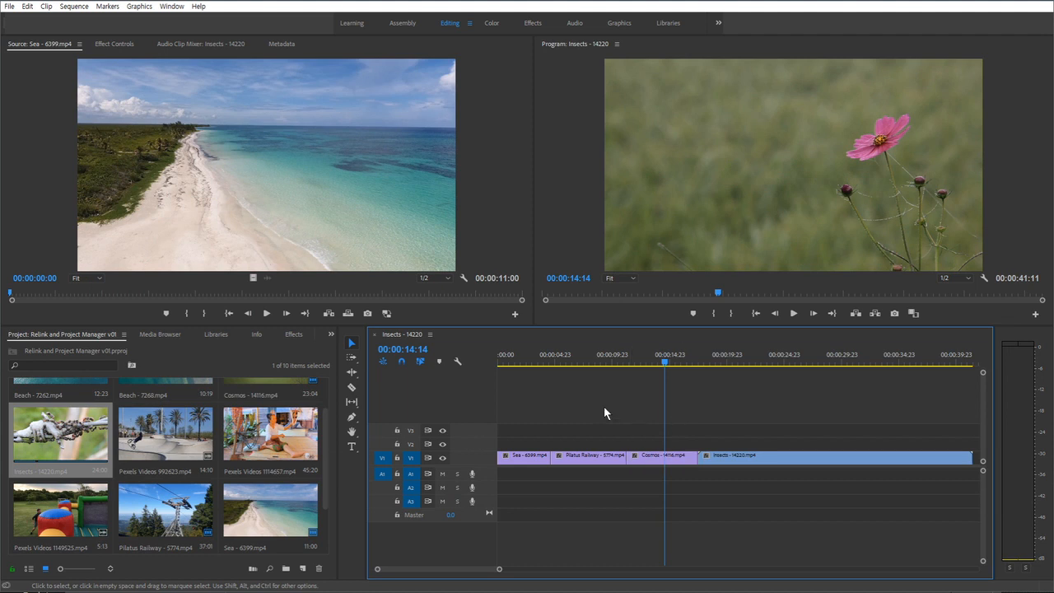
Step: Replace the footage of Cosmos - 14116.mp4 with Girl - 11214.mp4 from D:\clips, with Rename Clip to File Name turned off
scroll(72, 434, "up", 1)
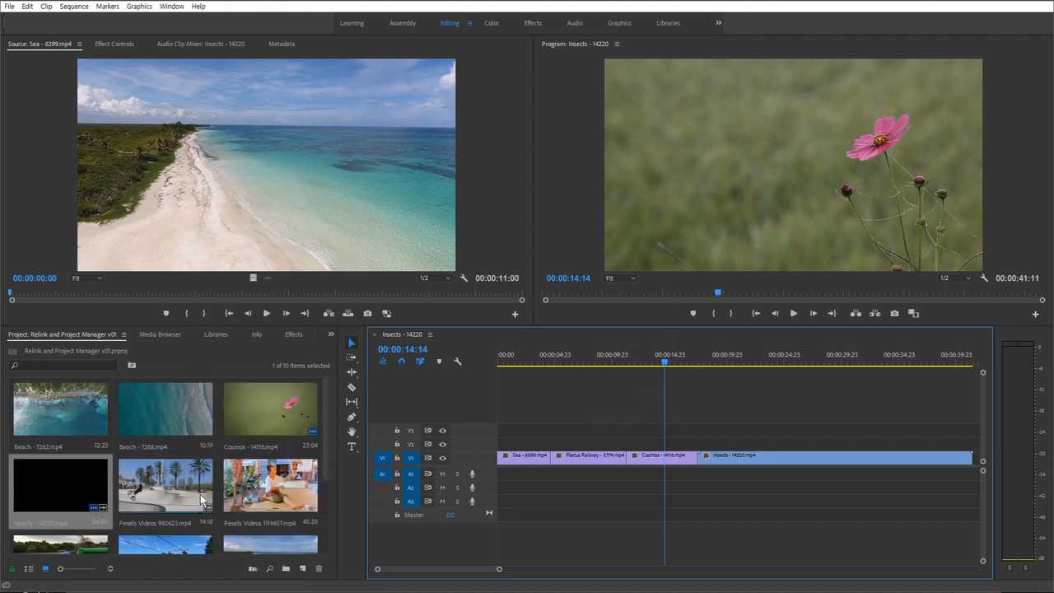
left_click(277, 409)
right_click(278, 410)
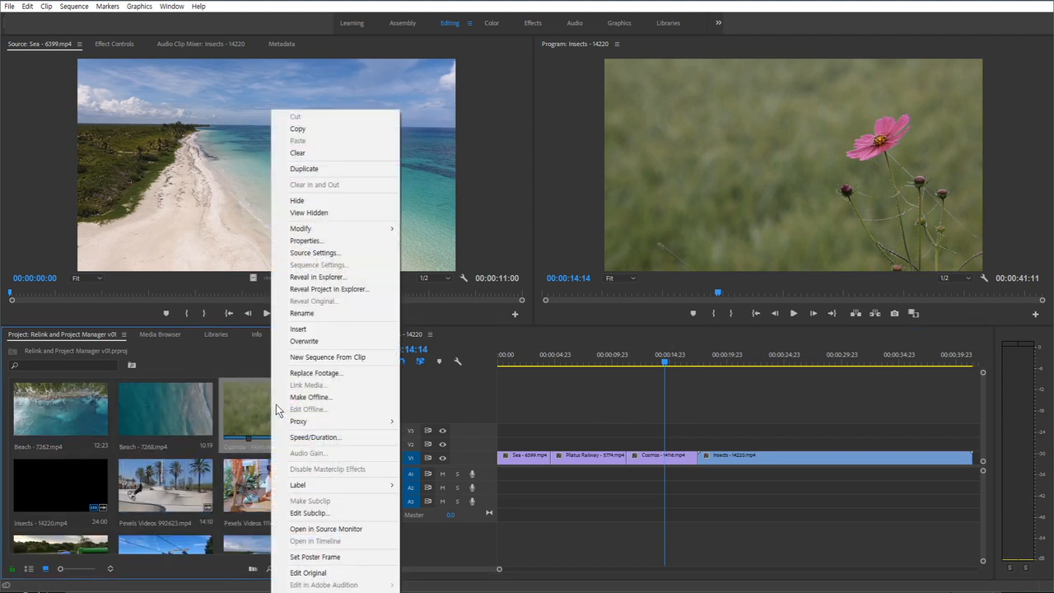
left_click(323, 374)
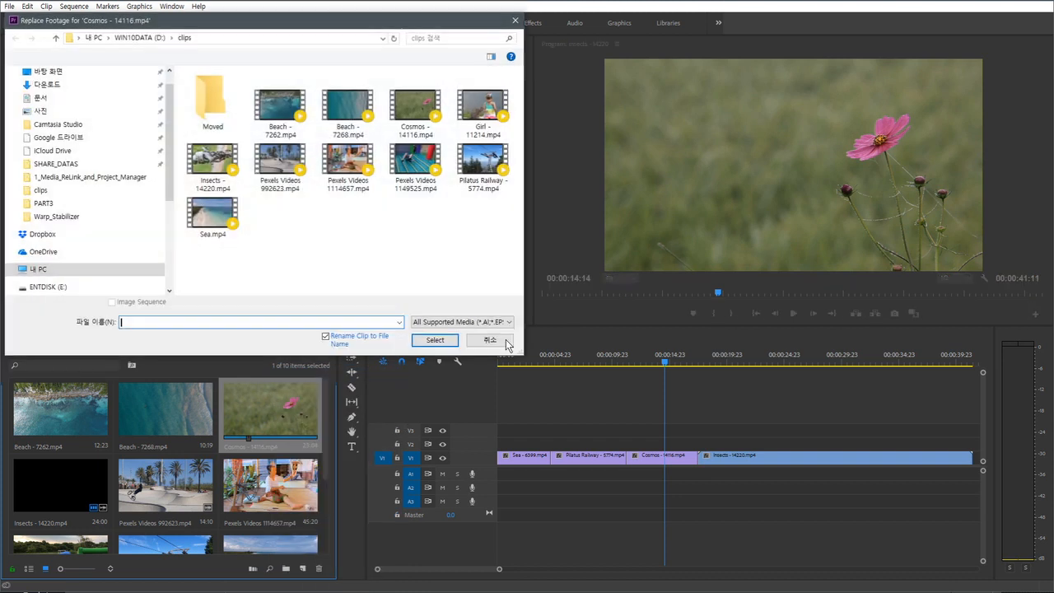
left_click_drag(405, 29, 579, 92)
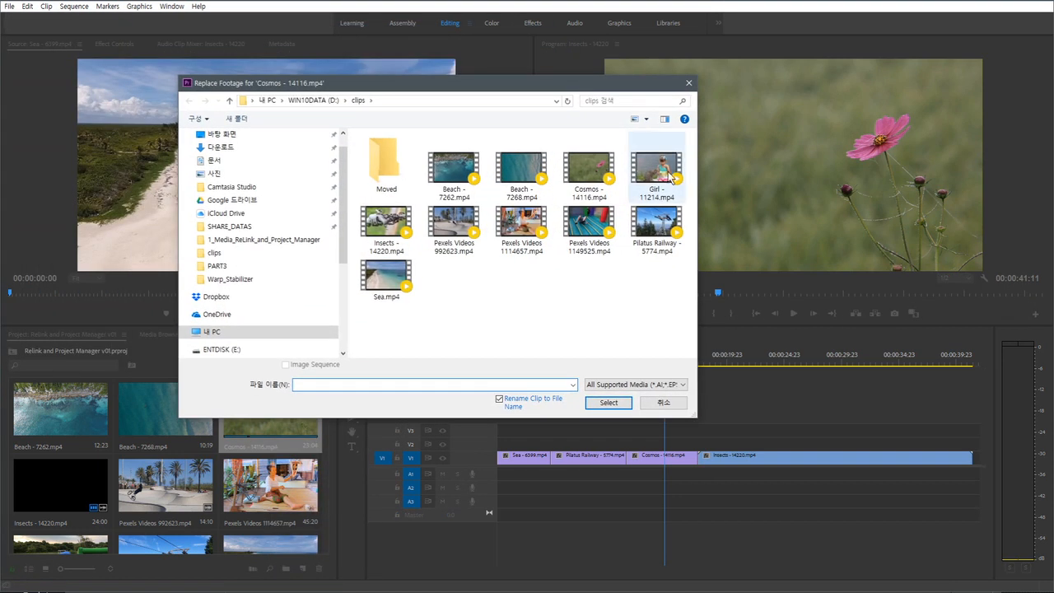
left_click(669, 174)
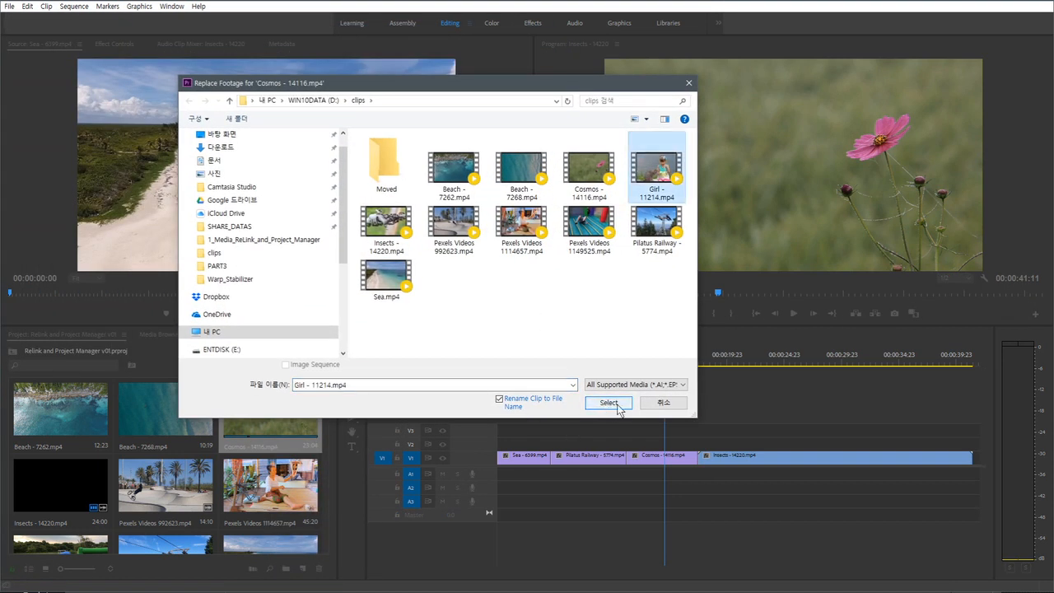
left_click(499, 400)
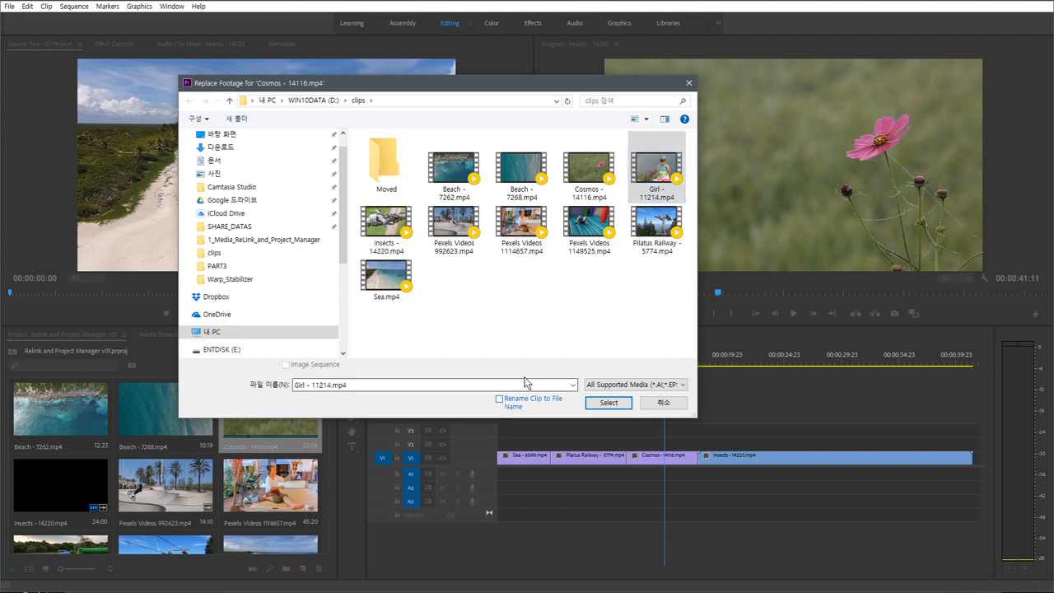
left_click(609, 402)
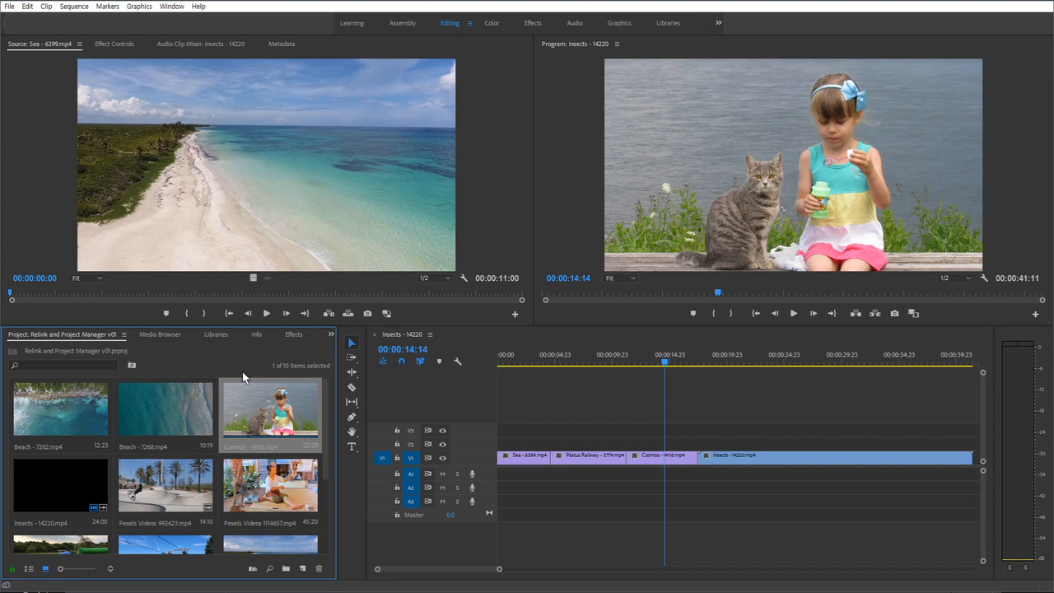
Step: Replace the Cosmos - 14116.mp4 project clip's footage with Girl - 11214.mp4 again, keeping Rename Clip to File Name enabled
right_click(289, 408)
left_click(354, 373)
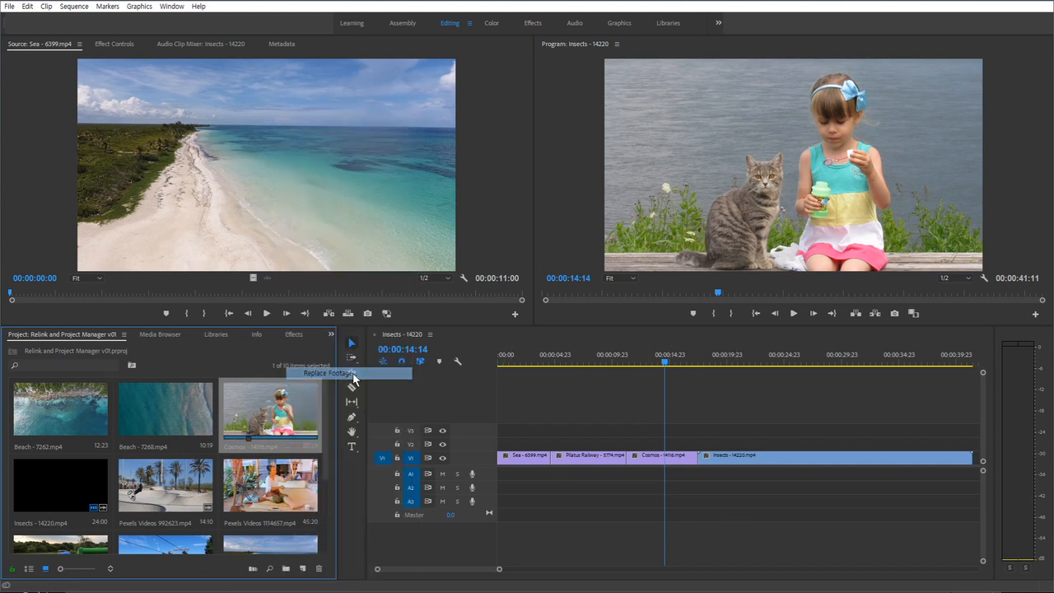
left_click(647, 177)
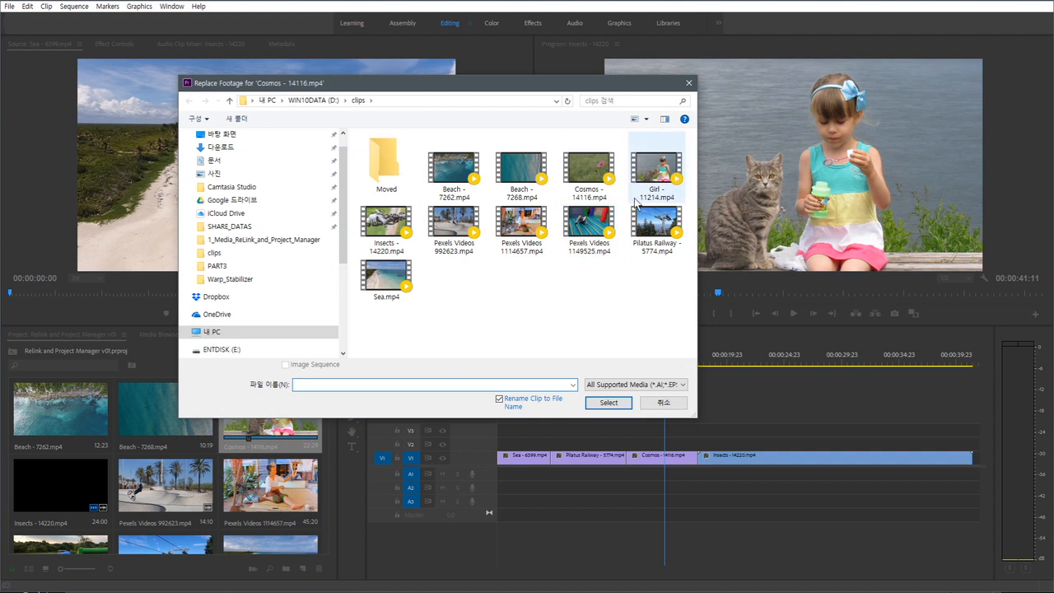
left_click(525, 403)
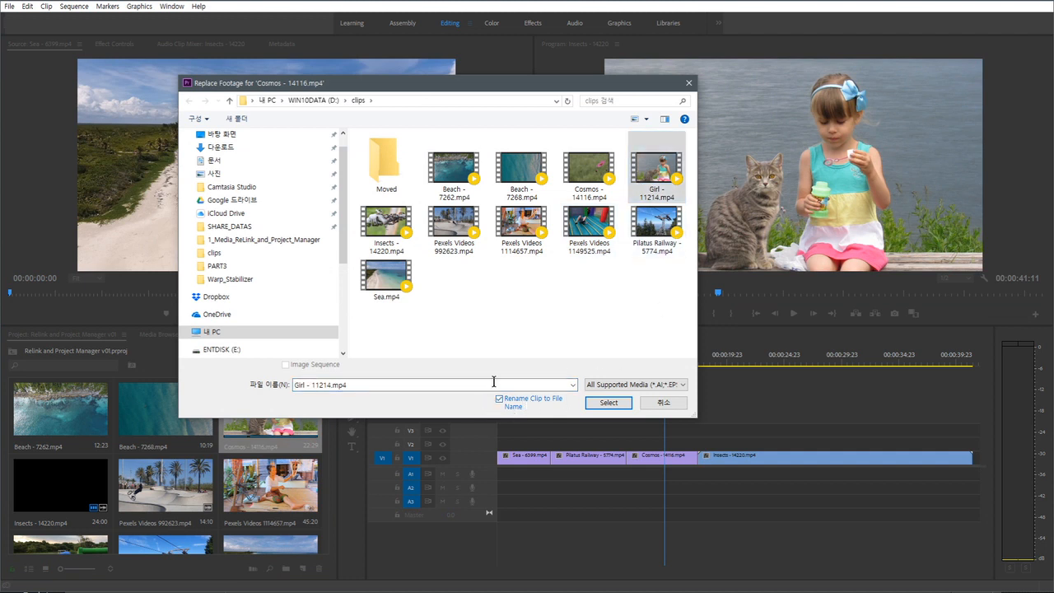
left_click(609, 402)
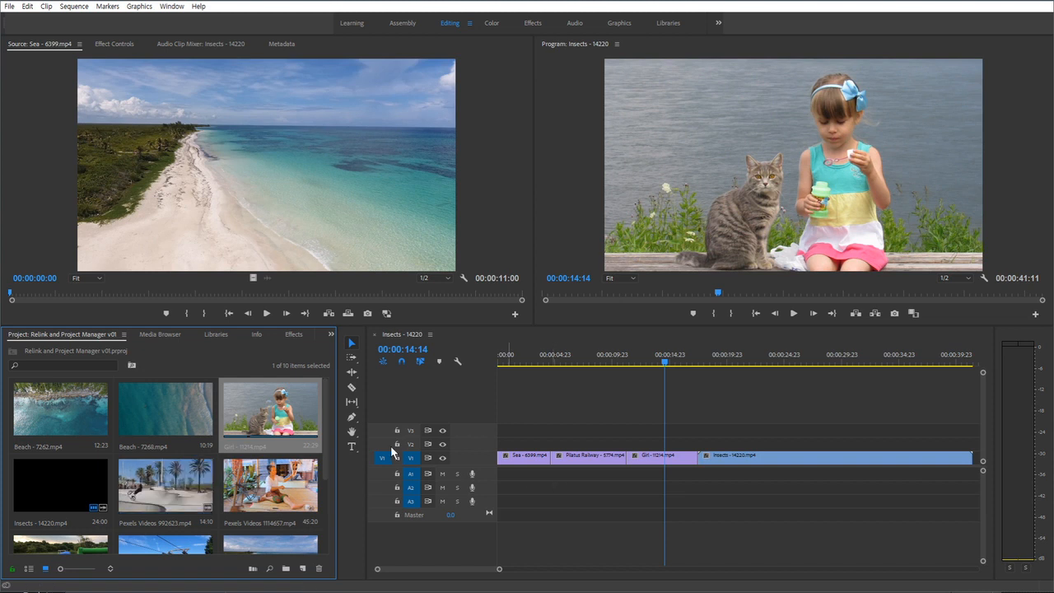
right_click(293, 403)
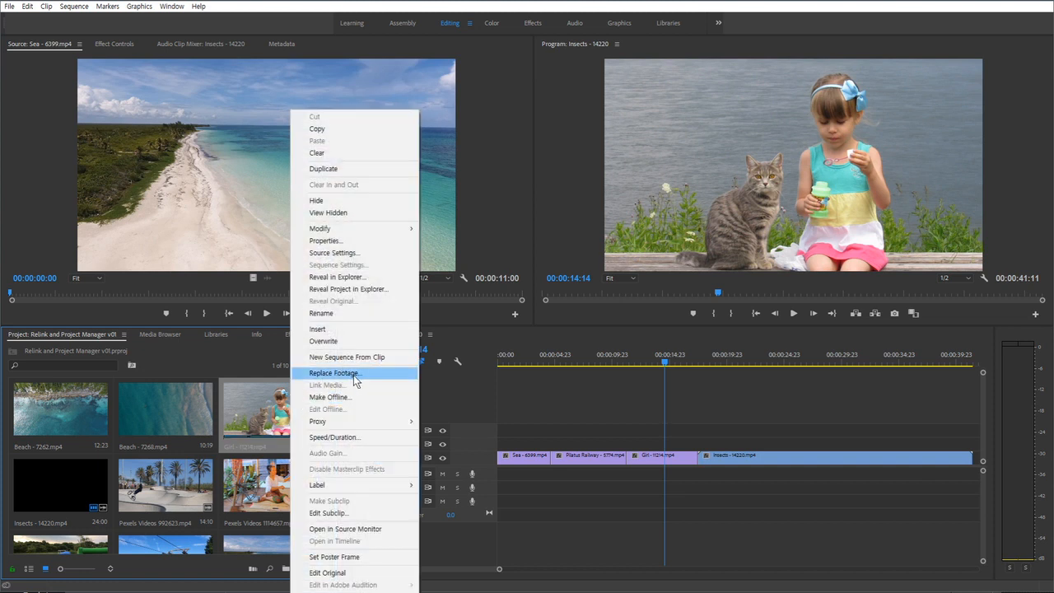
left_click(550, 396)
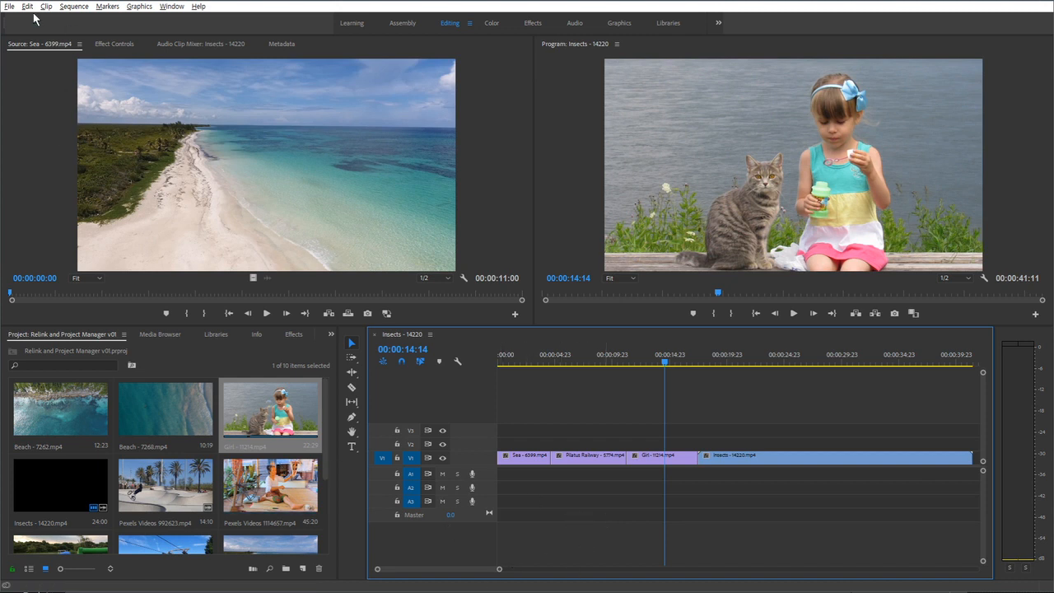
left_click(10, 6)
mouse_move(77, 352)
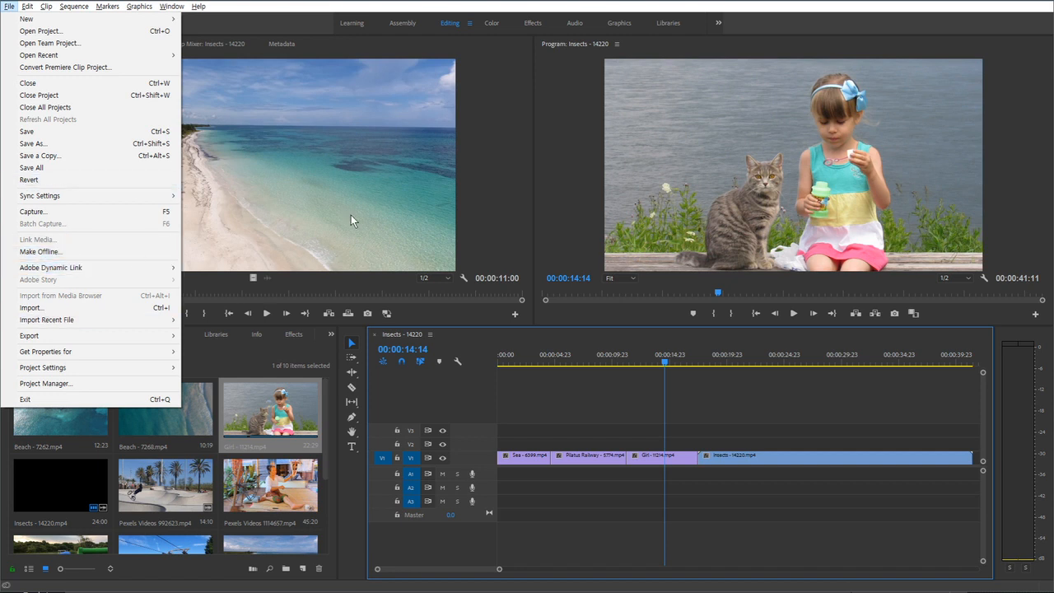
left_click(603, 524)
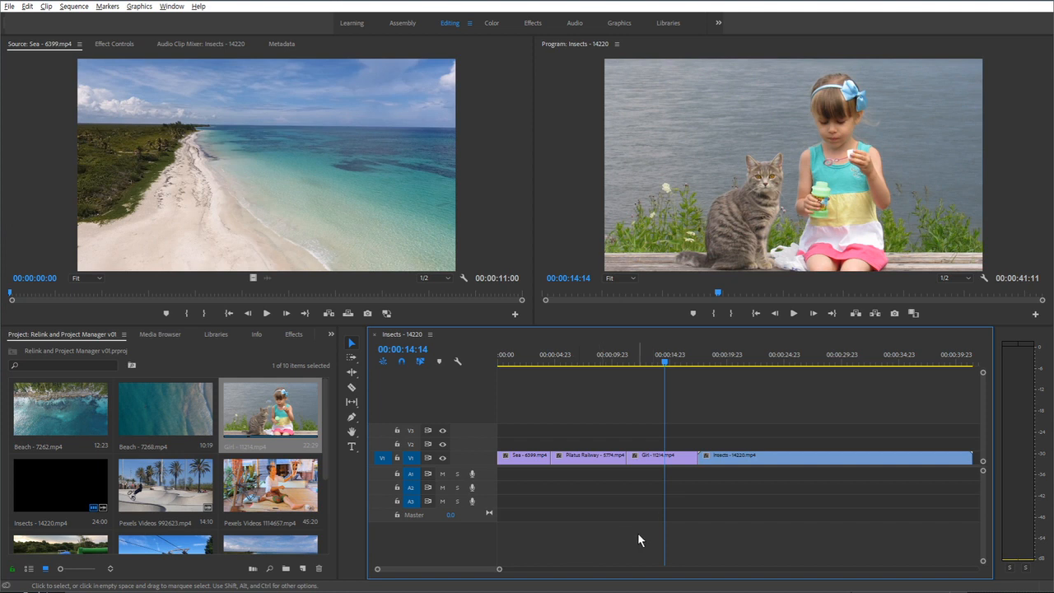